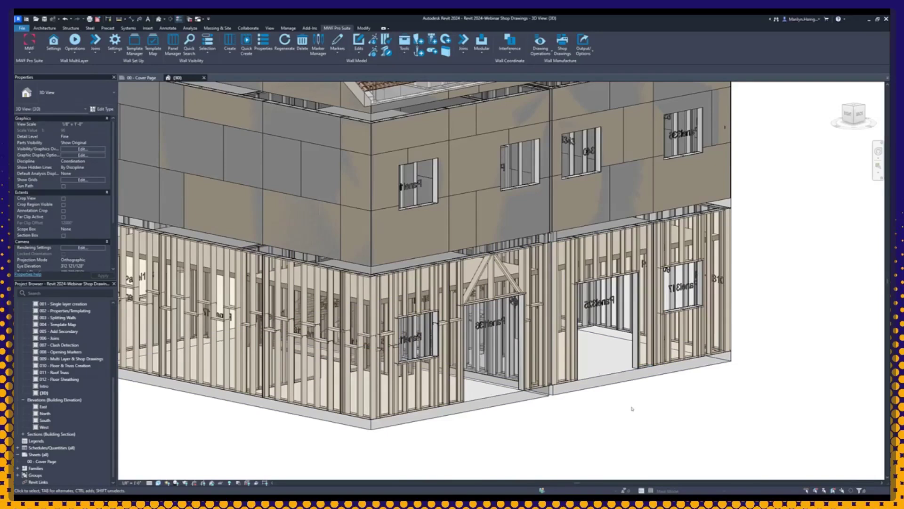
- Inspect a sheathing panel on the upper wall and a stud below the lower window opening, clearing the selection after each
click(390, 147)
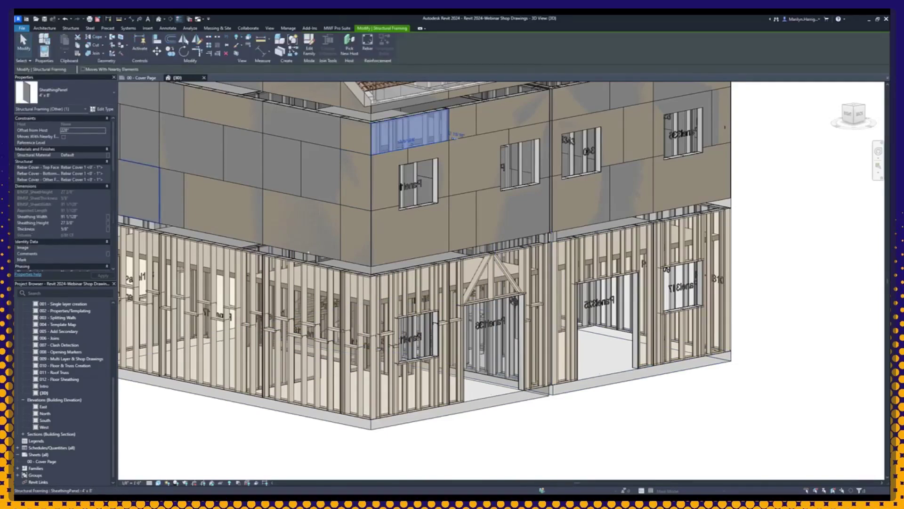
click(569, 460)
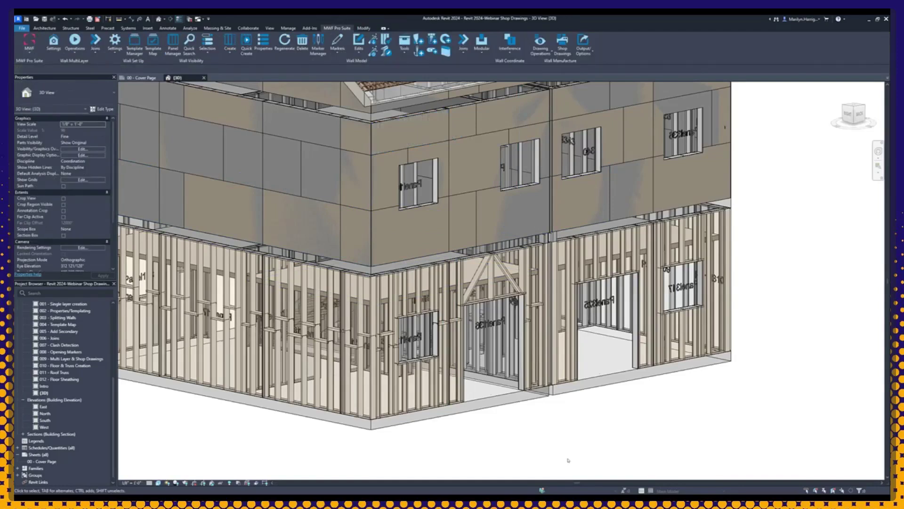
scroll(568, 460, down, 3)
scroll(551, 433, up, 3)
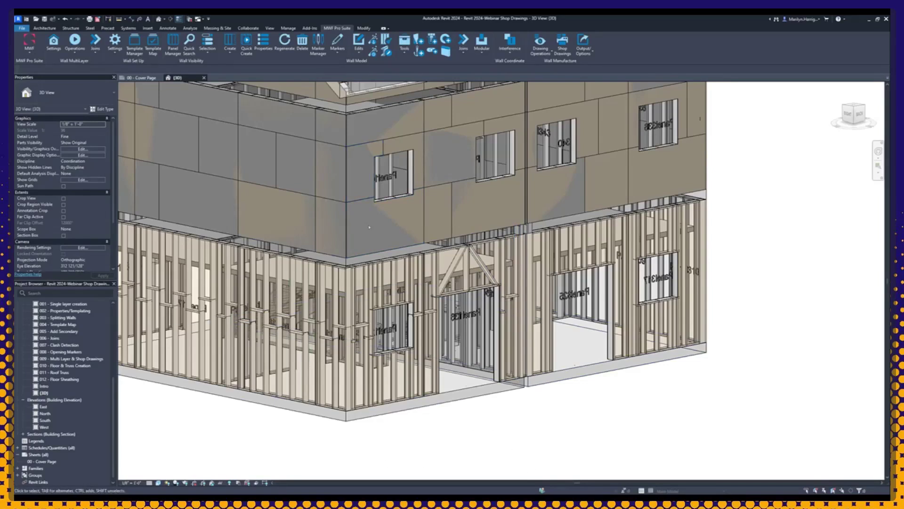
click(381, 381)
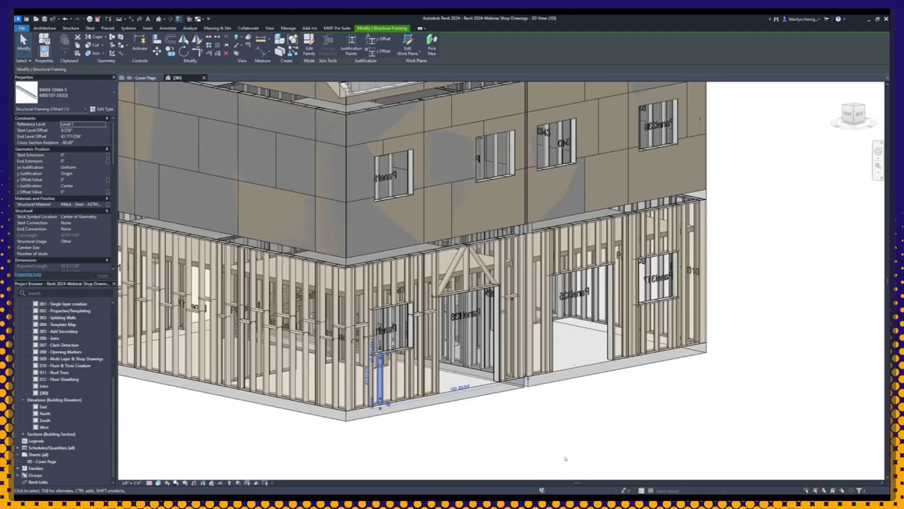
key(Escape)
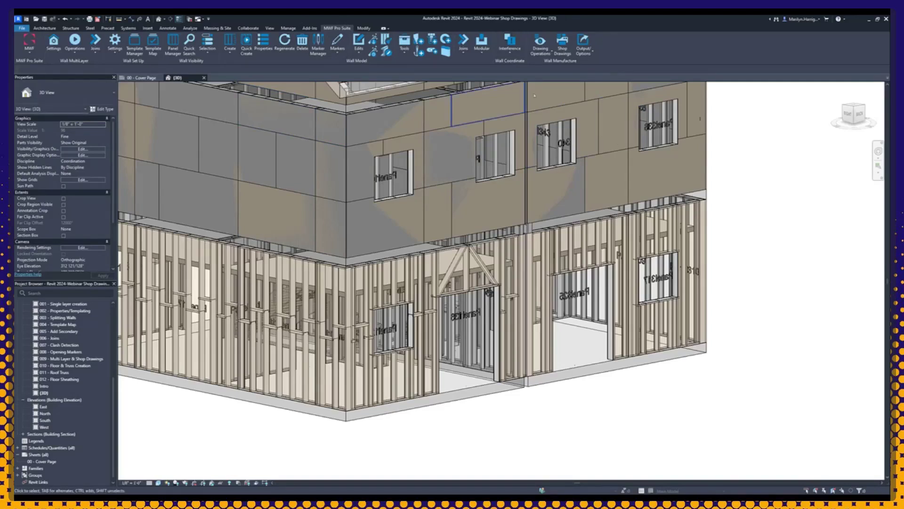
- Open the MWF SHOP DRAWINGS SETTINGS type for editing from the Wall Drawings Manager
click(541, 53)
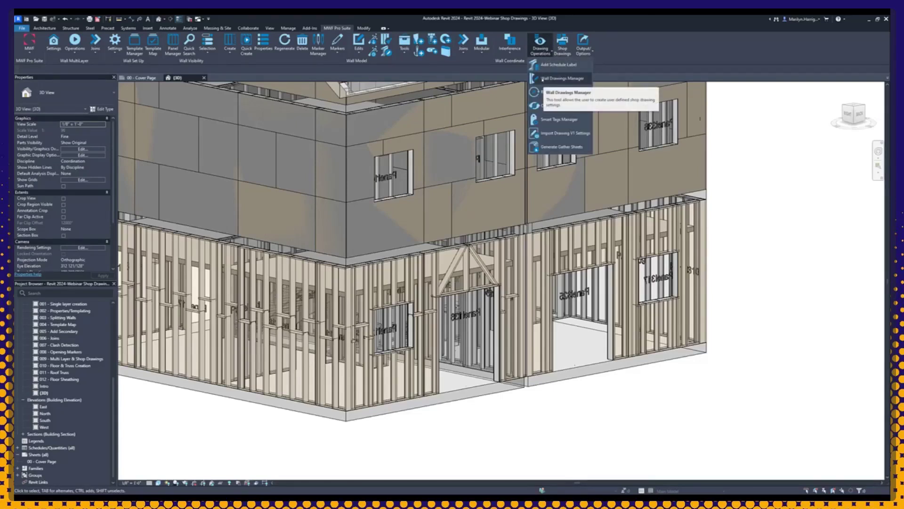
click(543, 80)
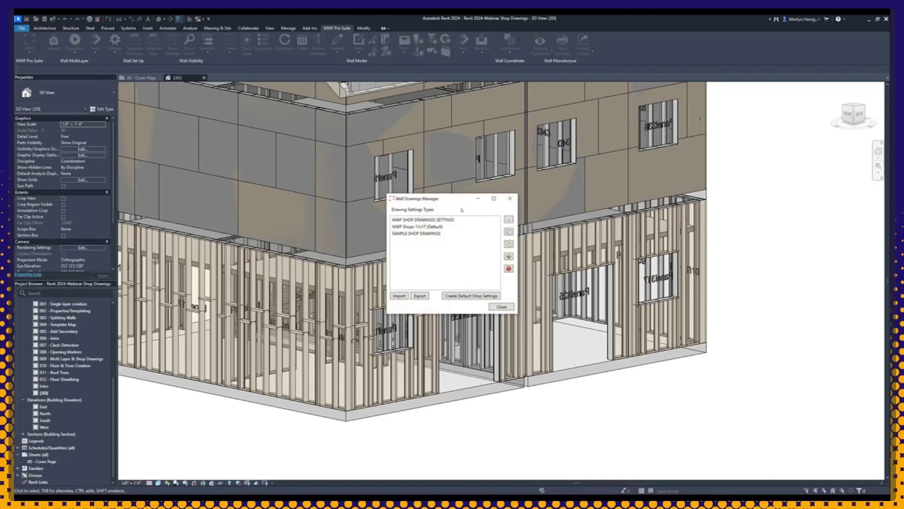
drag(455, 200, 460, 154)
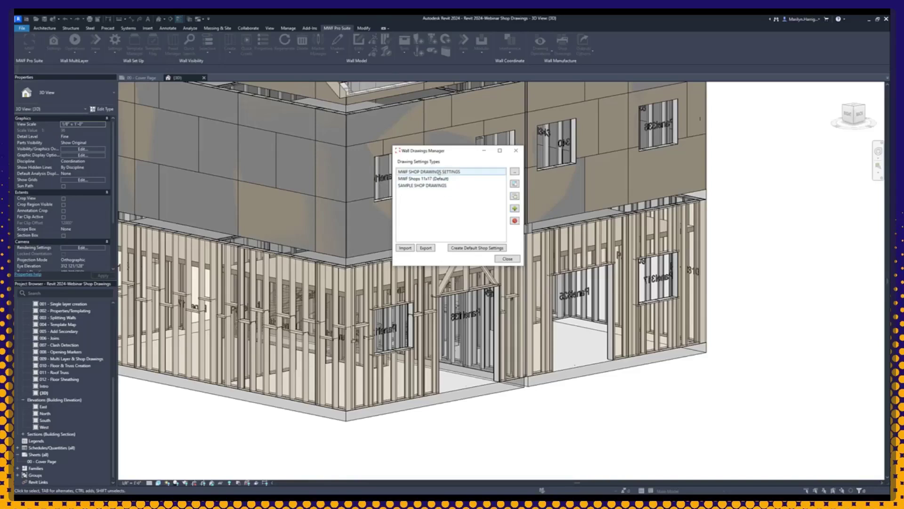
click(420, 180)
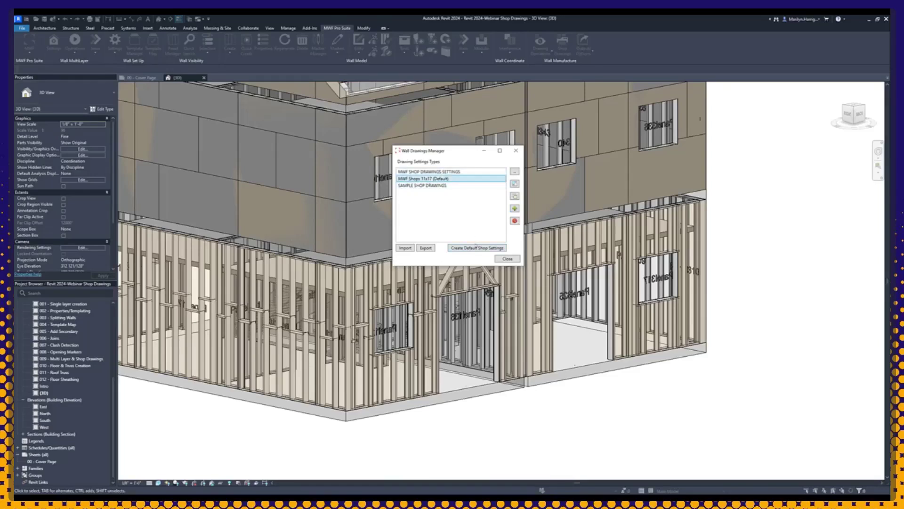
click(423, 173)
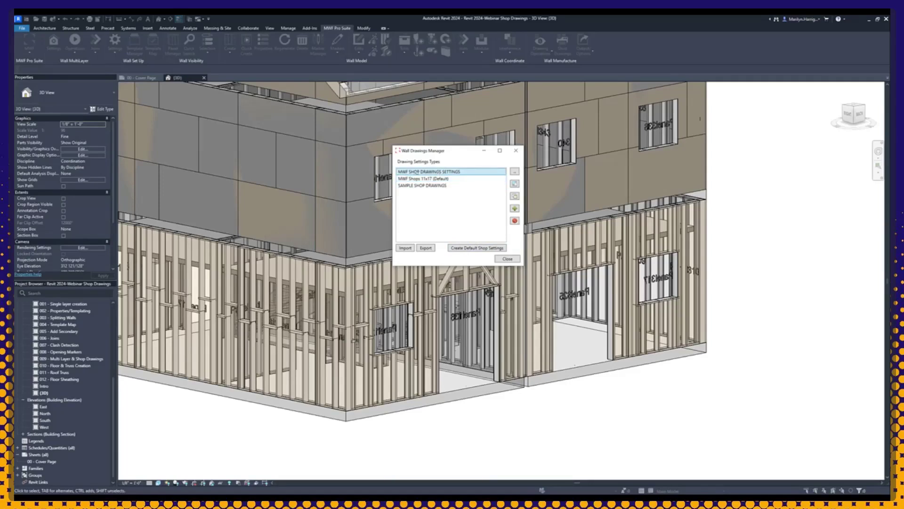
click(517, 174)
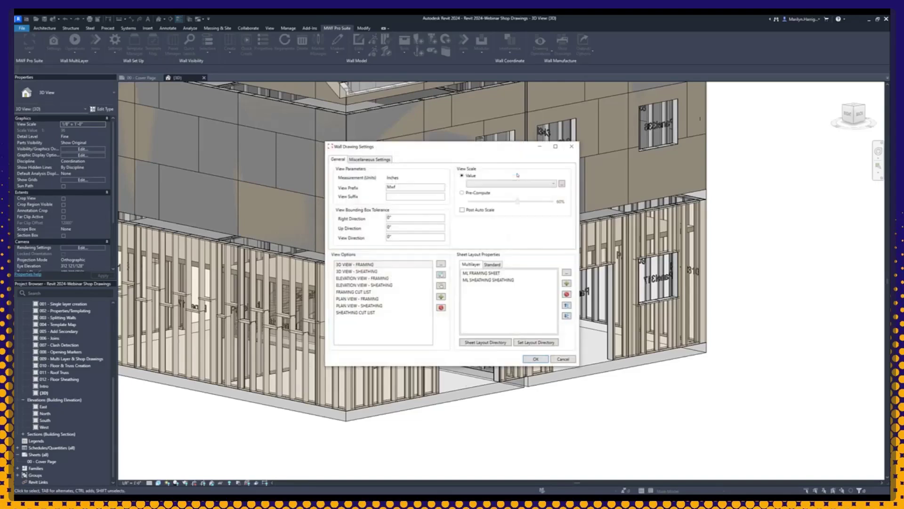
- Review the Standard and Multilayer sheet layouts in the wall drawing settings
drag(400, 148, 394, 117)
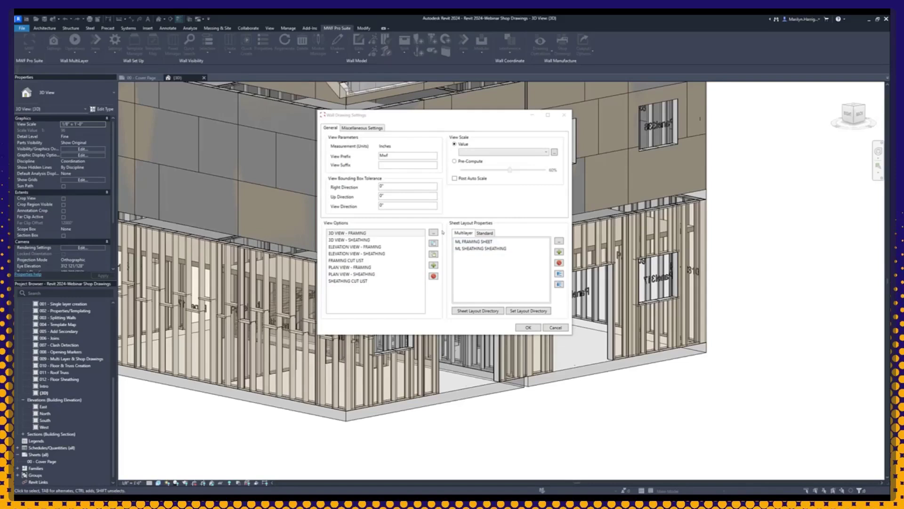
click(485, 233)
click(472, 234)
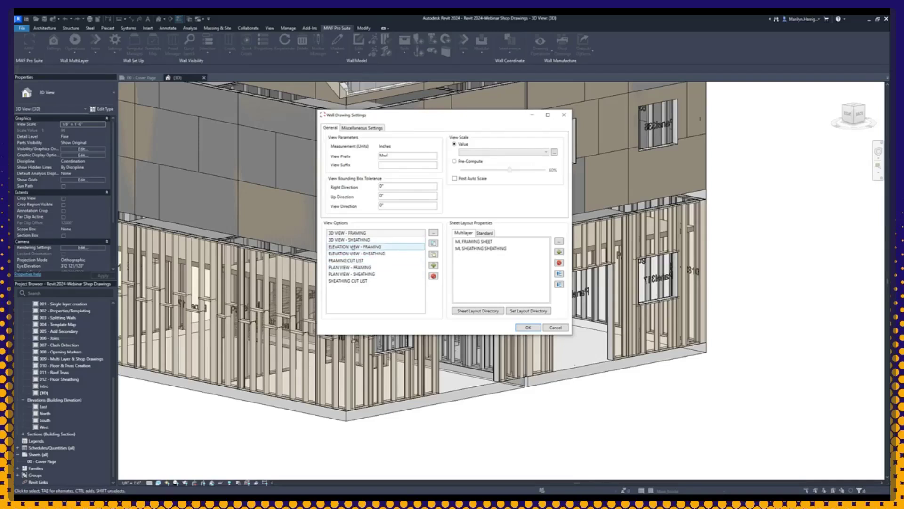
- Open the ELEVATION VIEW - FRAMING options and examine the available dimension and label annotations
double_click(354, 247)
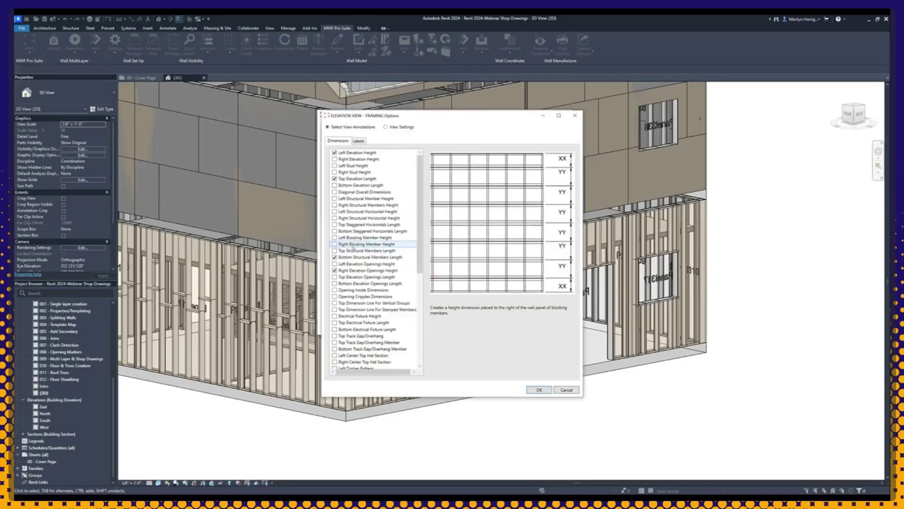
drag(364, 117, 320, 81)
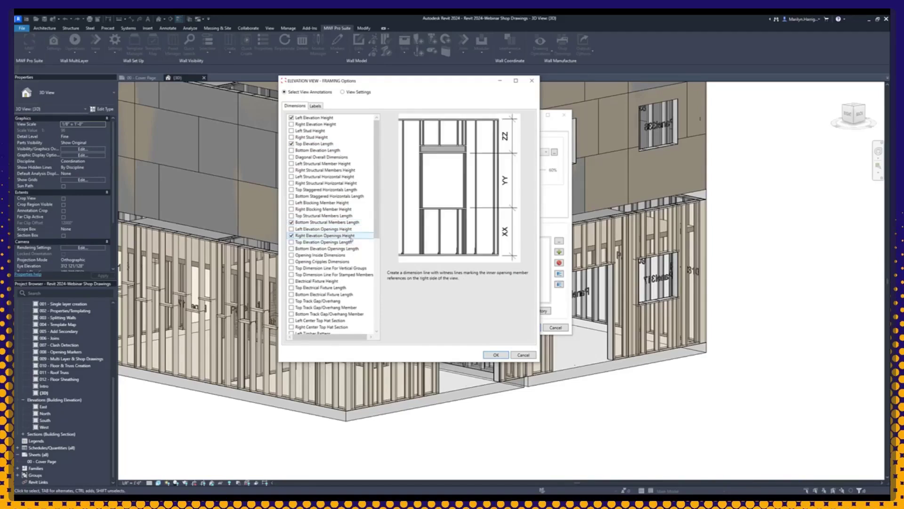
scroll(330, 189, down, 3)
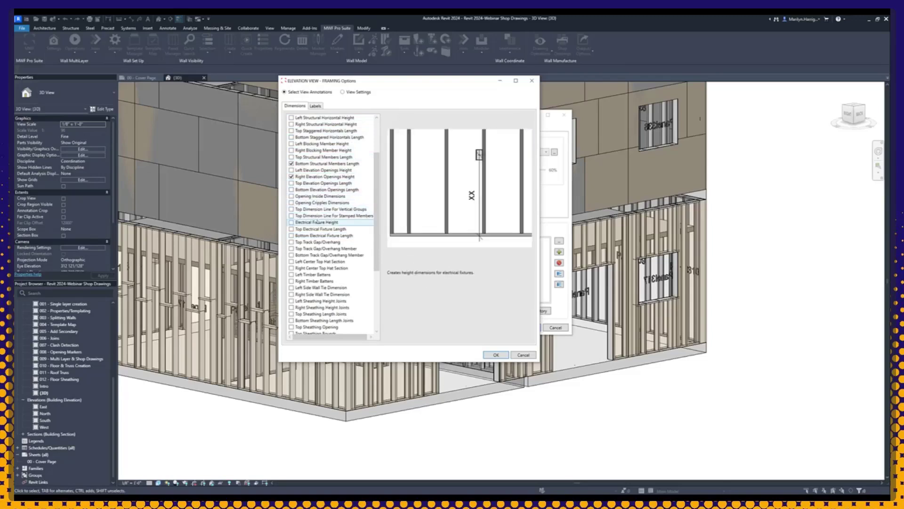
scroll(322, 230, down, 1)
scroll(320, 247, down, 1)
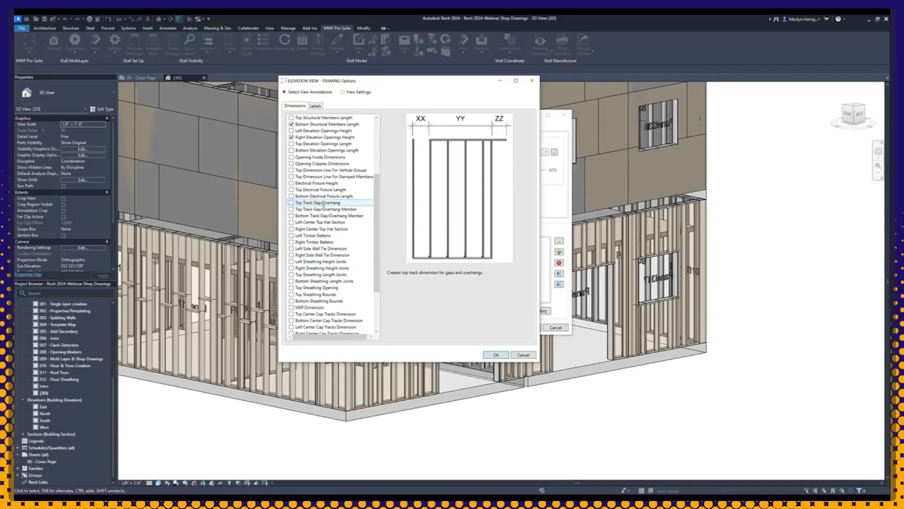
scroll(321, 236, down, 1)
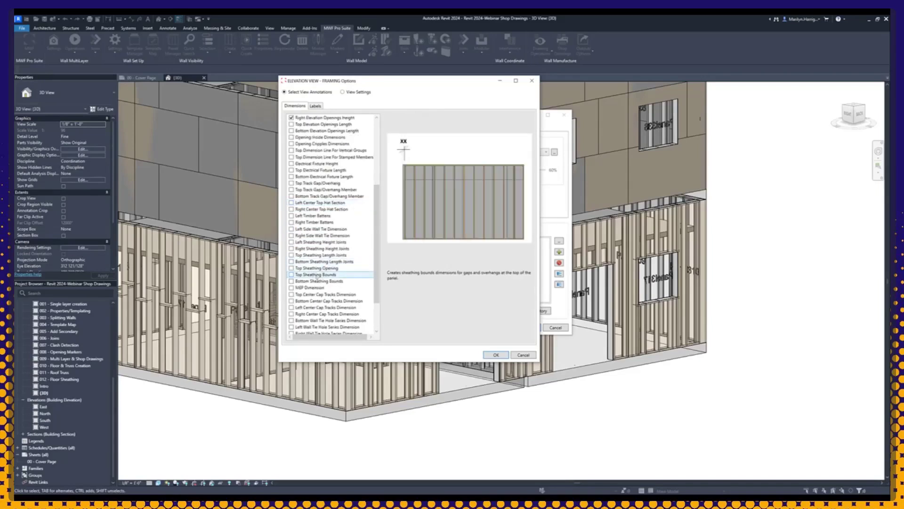
scroll(323, 269, down, 1)
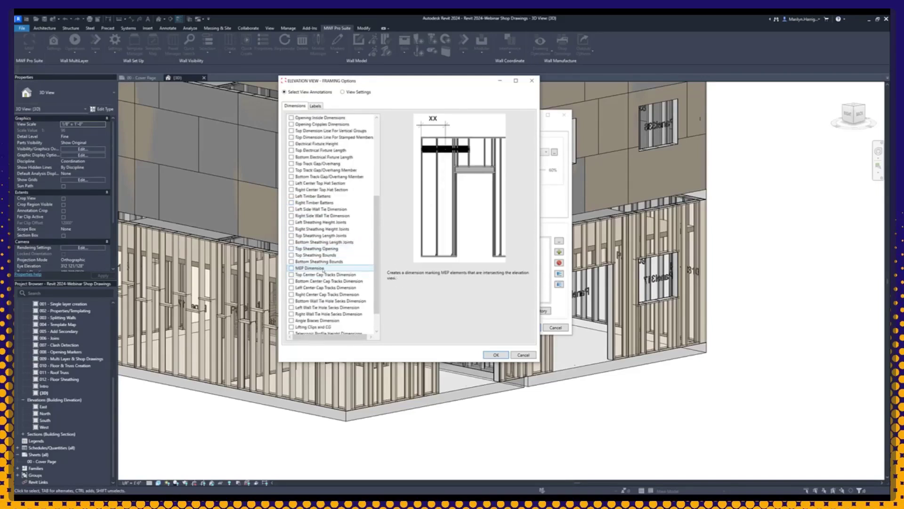
scroll(323, 270, down, 1)
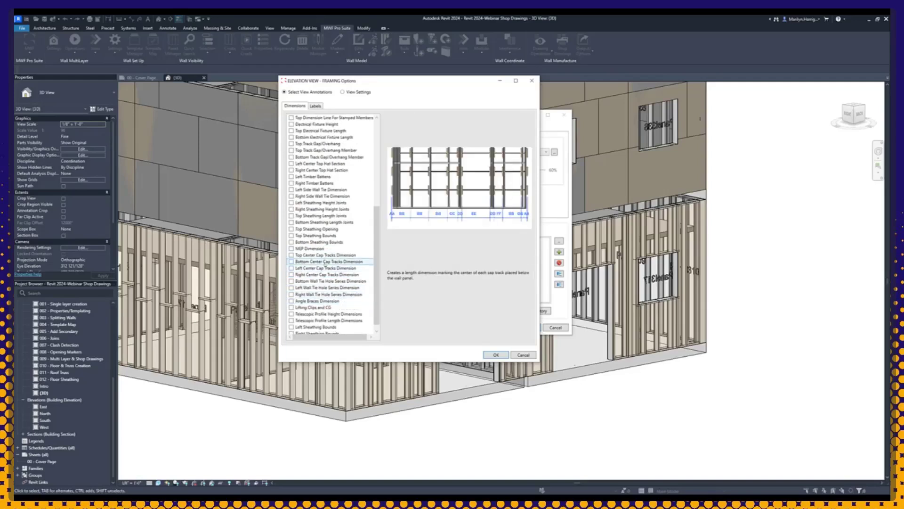
scroll(325, 265, down, 1)
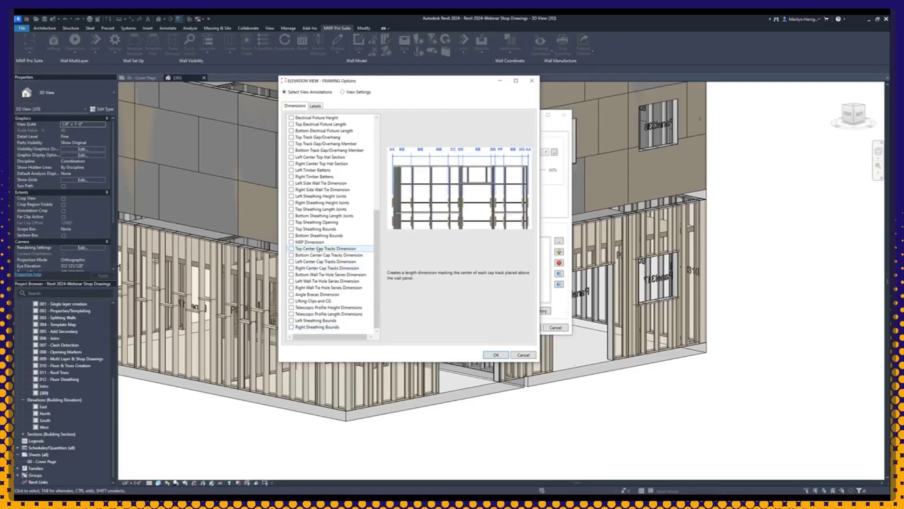
scroll(319, 248, up, 3)
scroll(319, 248, up, 5)
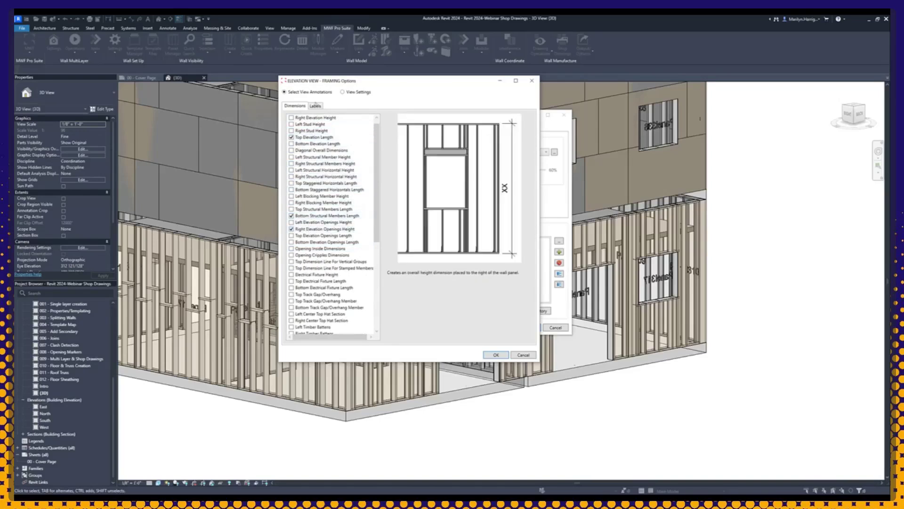
click(314, 106)
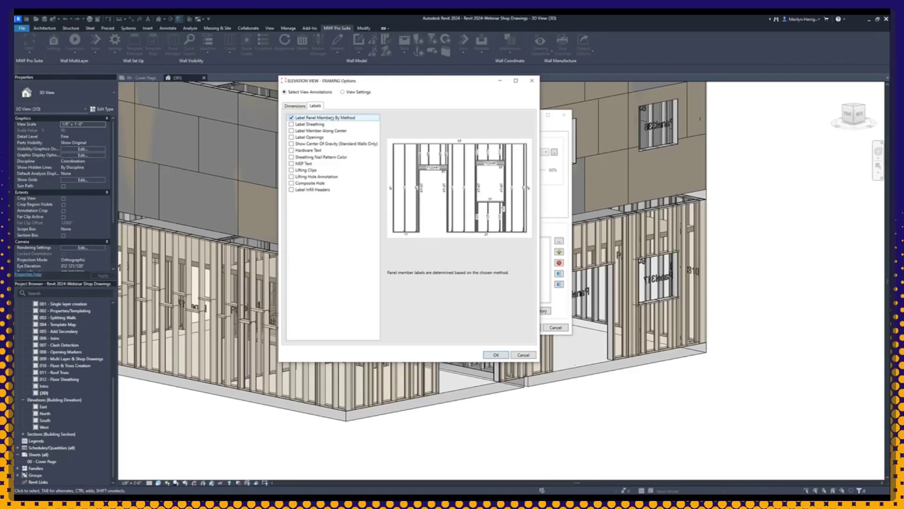
click(298, 106)
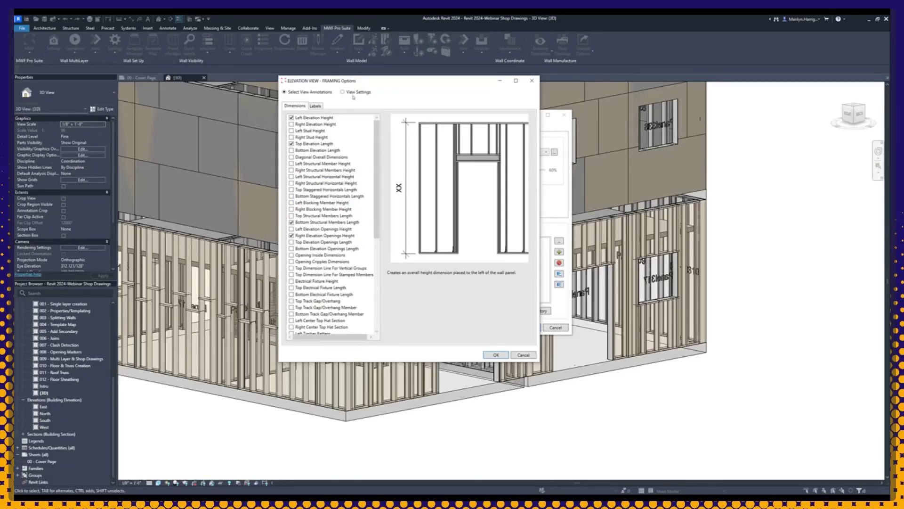
- Display the framing elevation's view settings and examine the visible categories list, layer selection and view-specific options
click(343, 93)
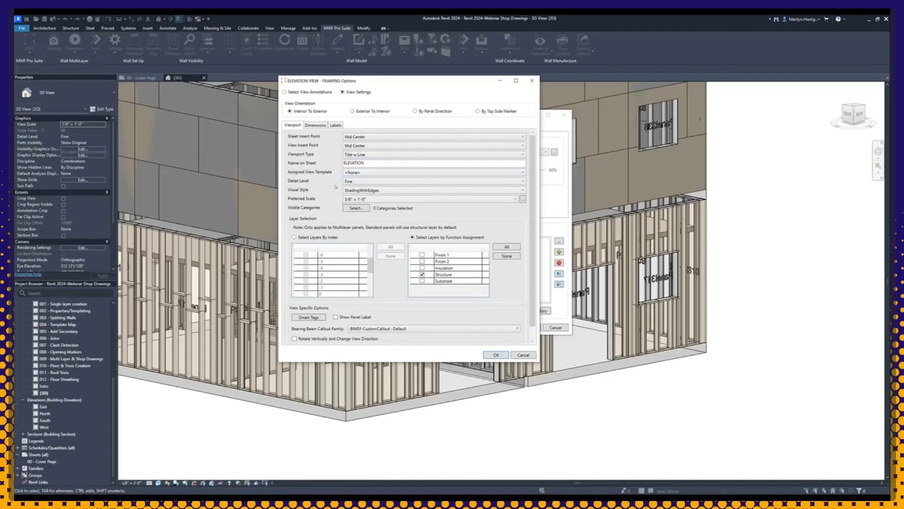
click(357, 209)
drag(386, 185, 249, 102)
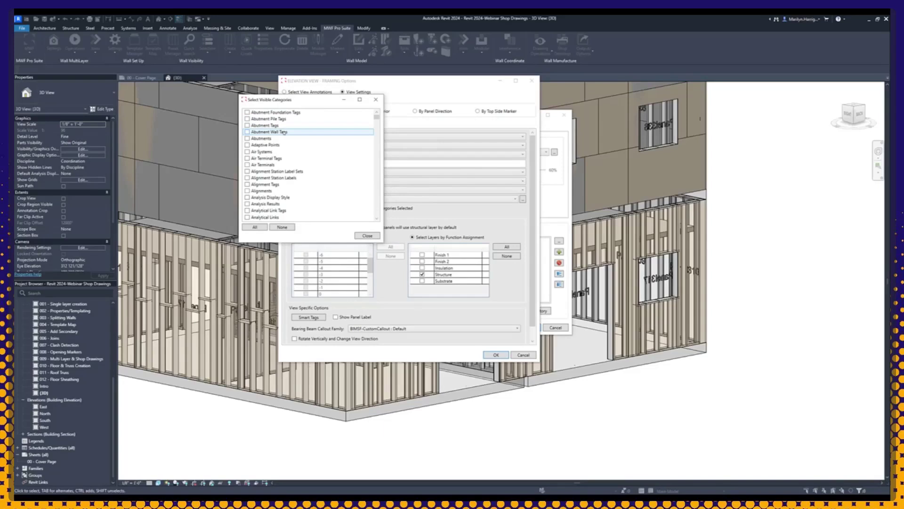
scroll(284, 133, down, 10)
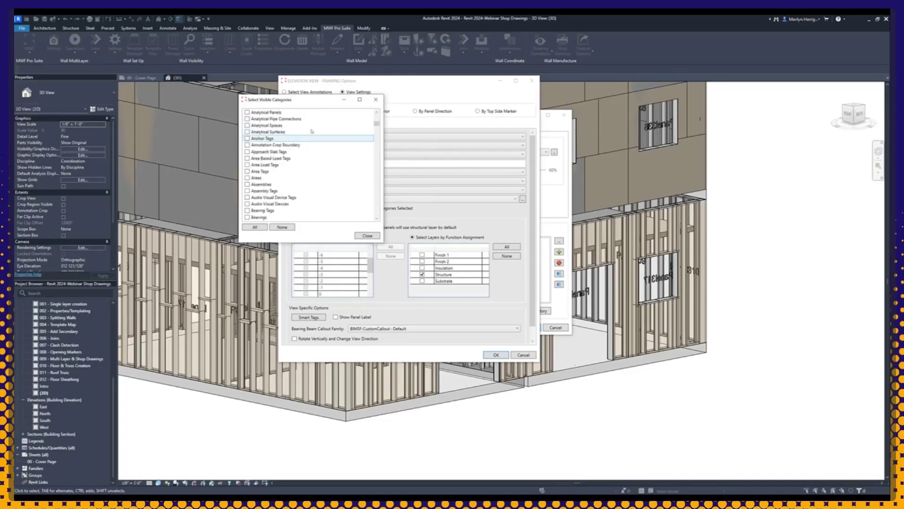
scroll(311, 134, down, 20)
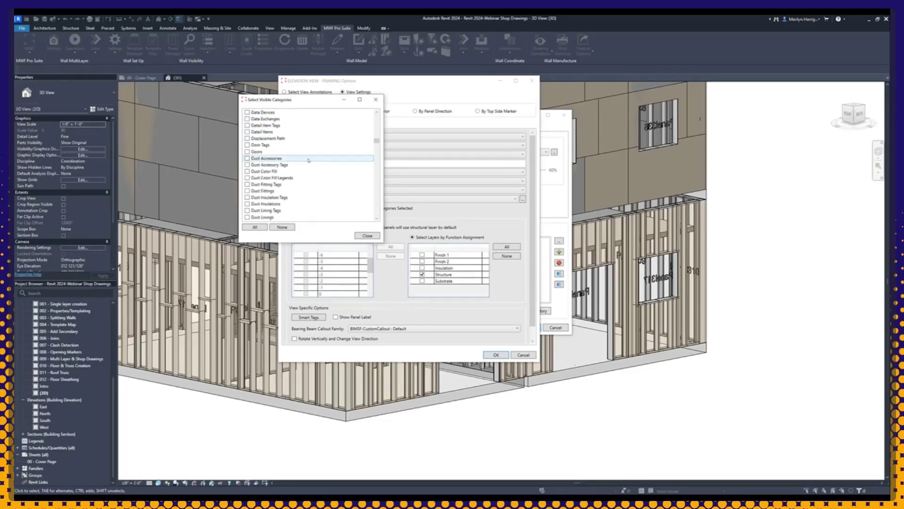
scroll(308, 160, down, 5)
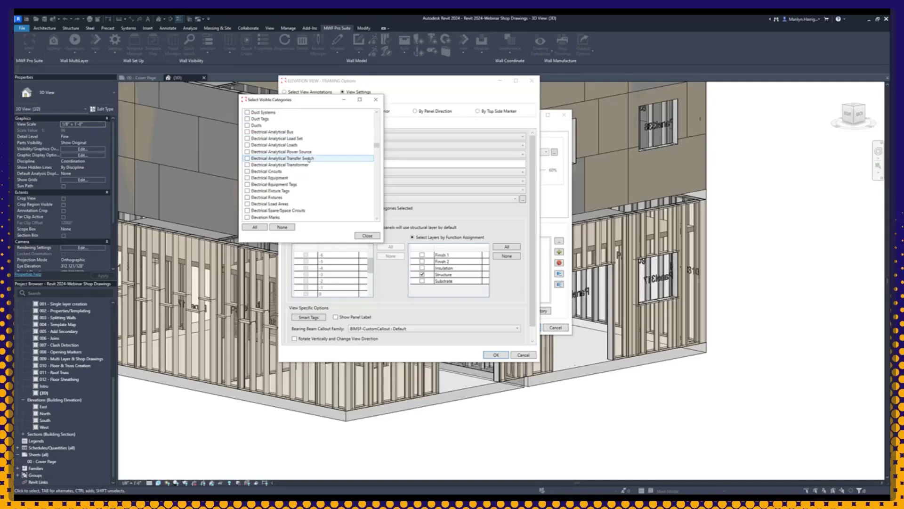
scroll(308, 160, down, 12)
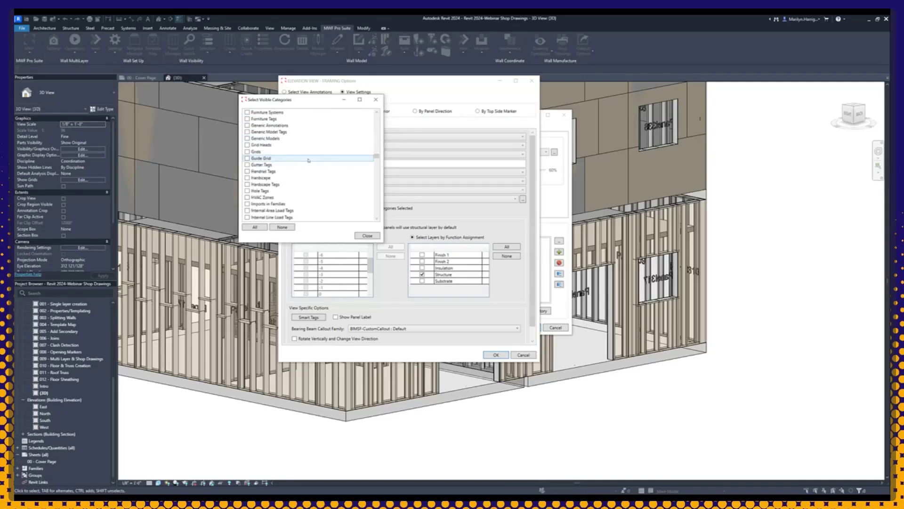
scroll(309, 160, down, 20)
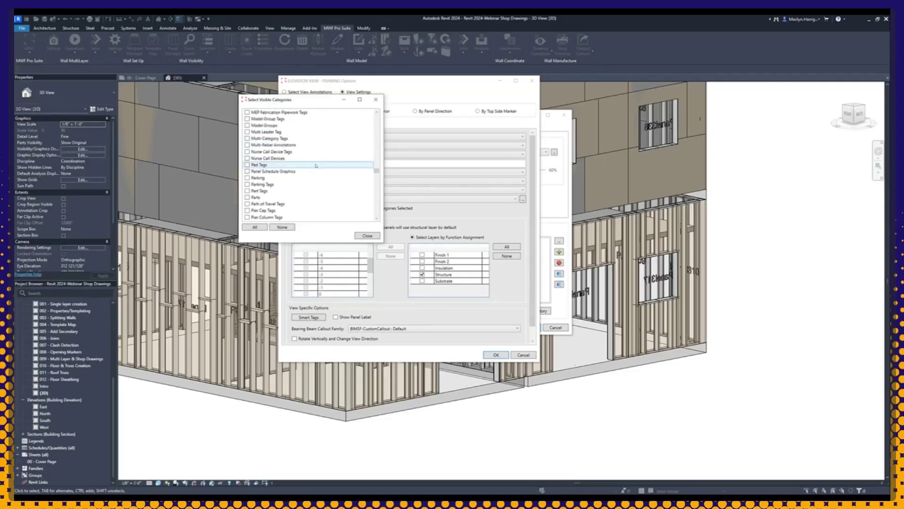
scroll(319, 167, down, 4)
scroll(319, 167, up, 3)
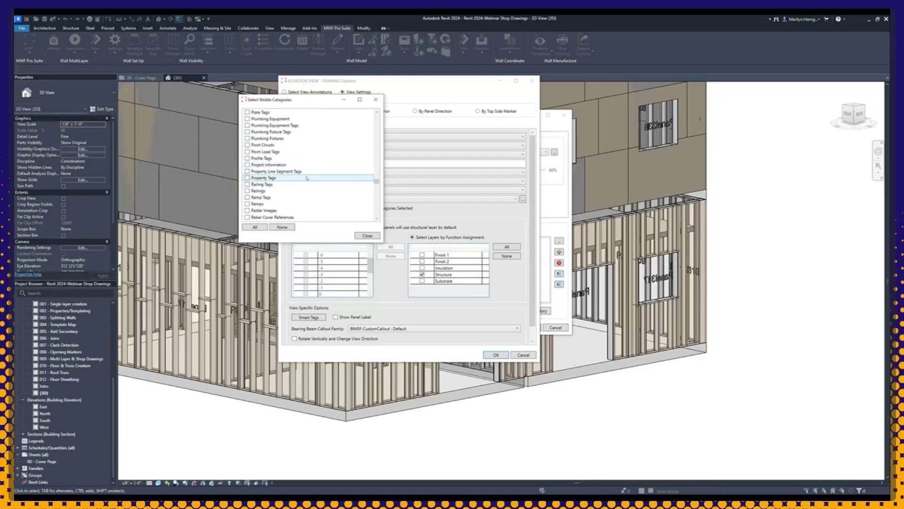
scroll(307, 178, down, 1)
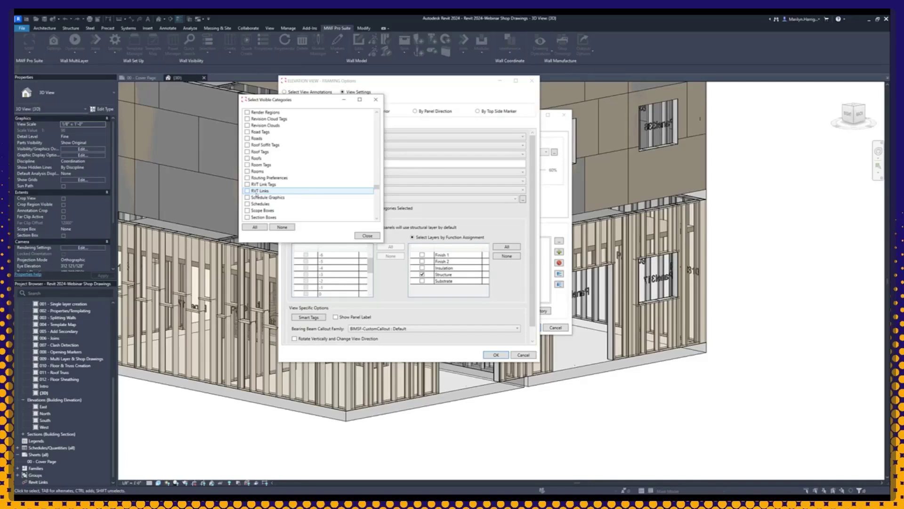
click(367, 236)
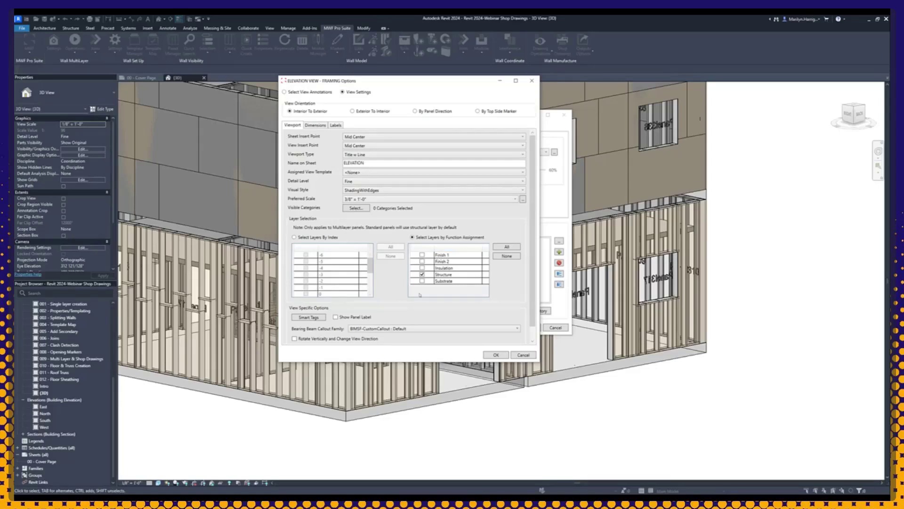
scroll(445, 321, down, 1)
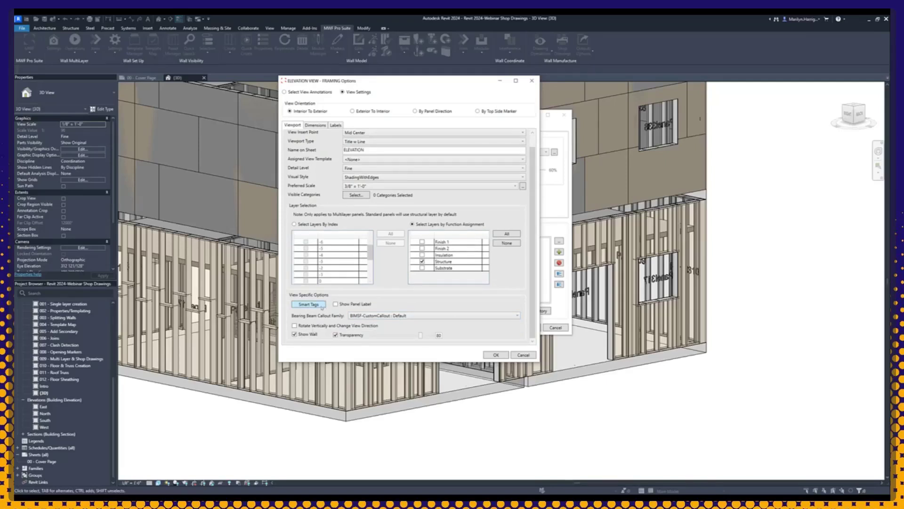
- Open the Smart Tags Manager for the framing elevation, examine the tag categories and loaded tags, and close it without changes
click(322, 306)
drag(399, 154, 289, 127)
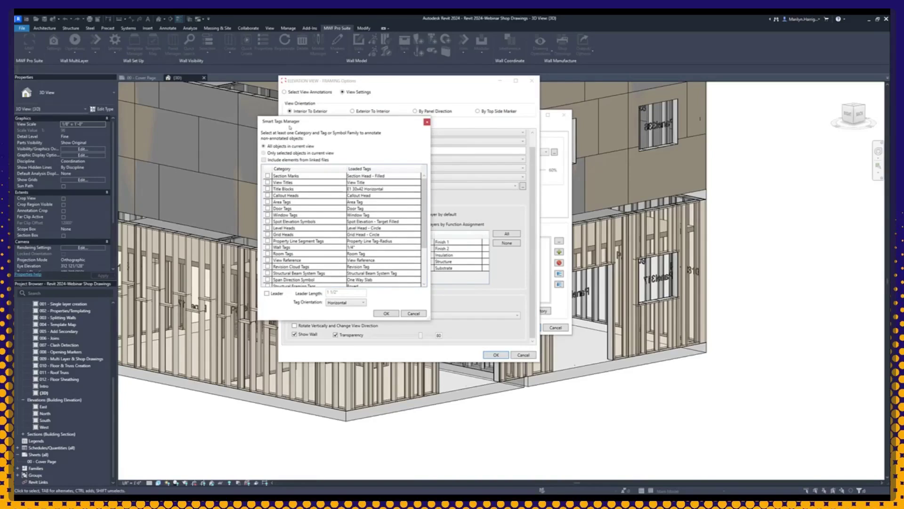
drag(370, 124, 373, 124)
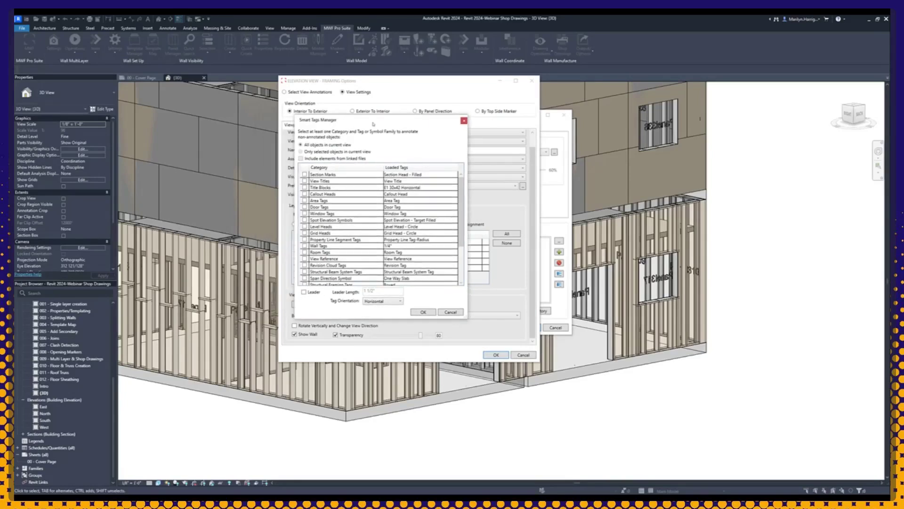
scroll(412, 174, down, 3)
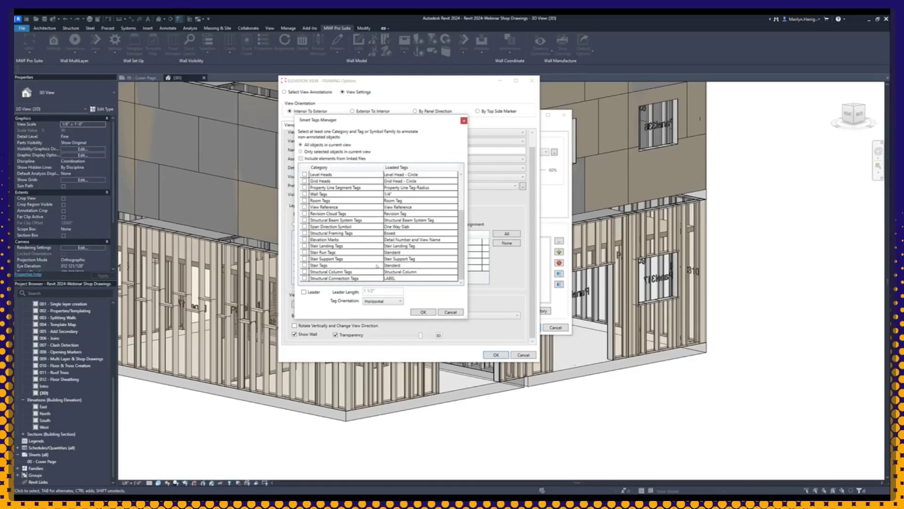
click(451, 313)
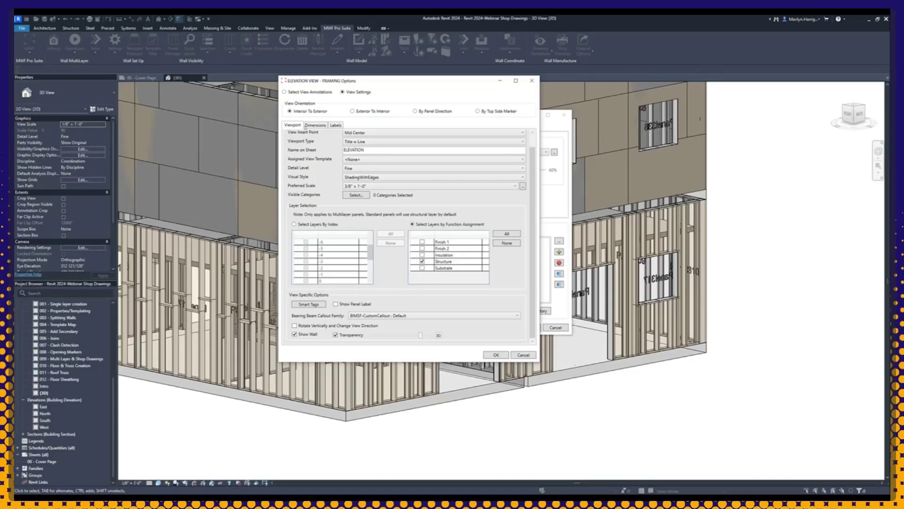
- Examine the framing elevation's dimension styles, offsets, stud reference alignments and opening height options against its selected view annotations
click(315, 126)
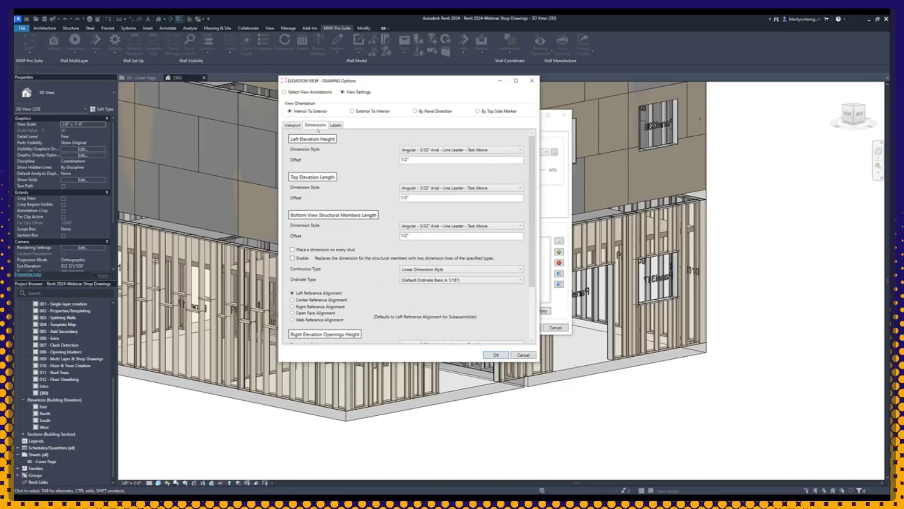
scroll(366, 283, down, 3)
scroll(366, 313, up, 3)
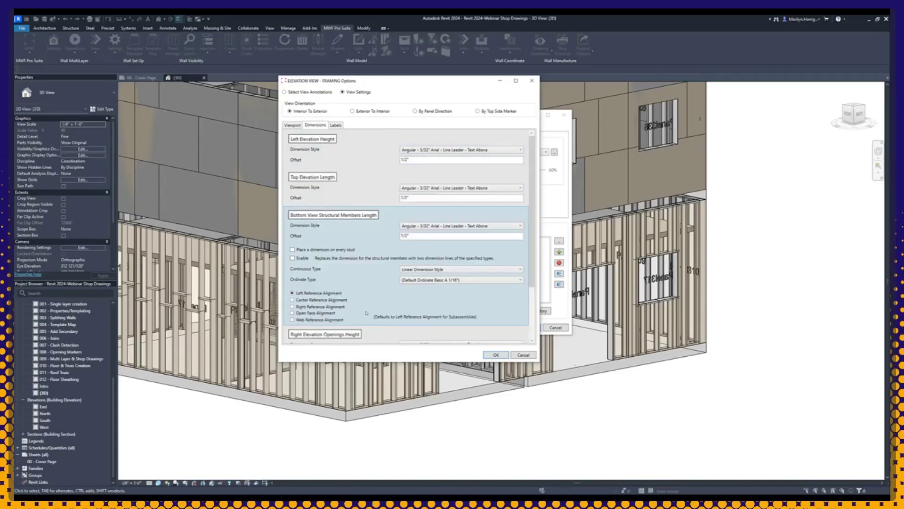
scroll(348, 300, down, 3)
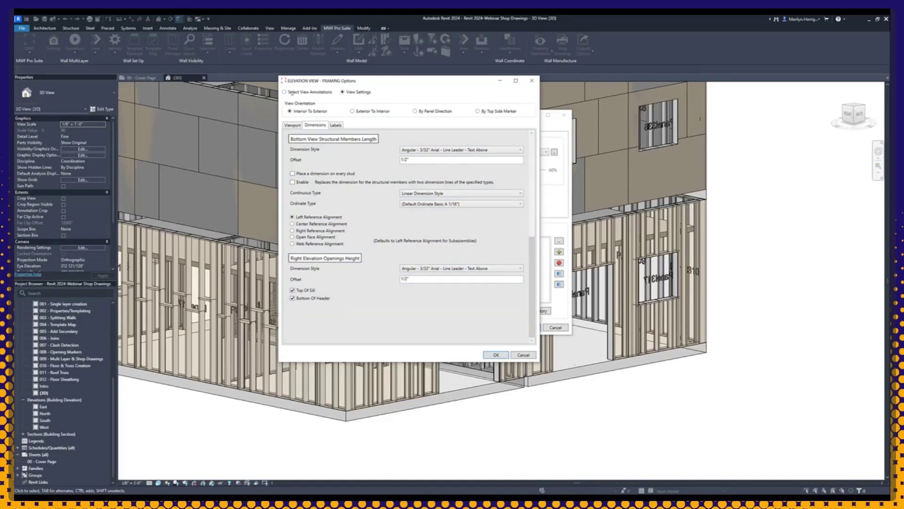
click(292, 93)
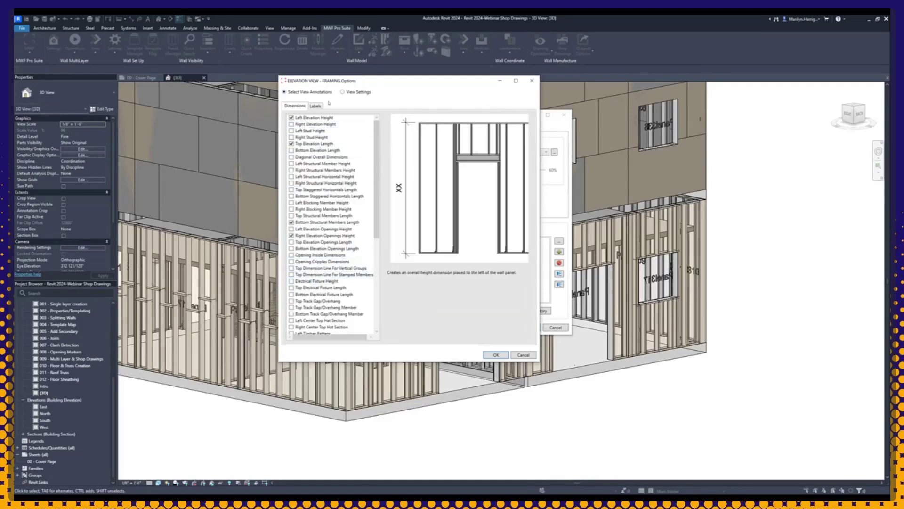
click(343, 92)
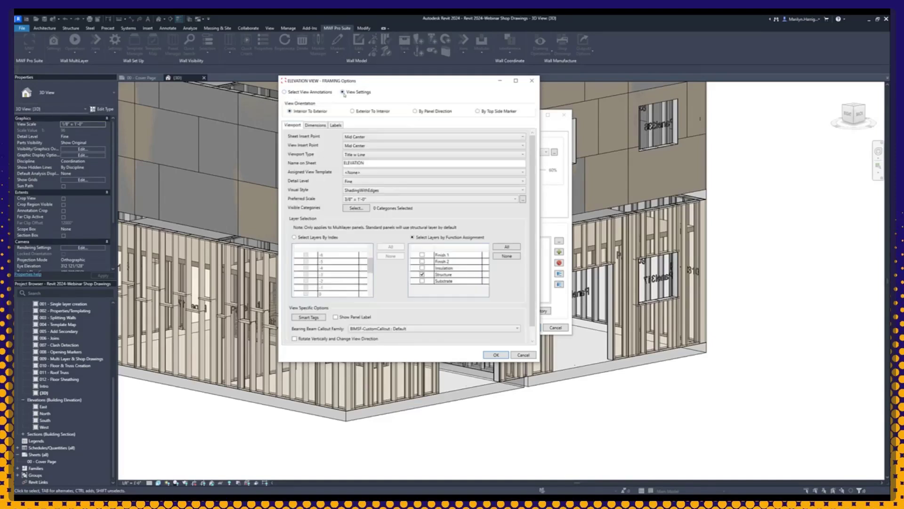
click(315, 125)
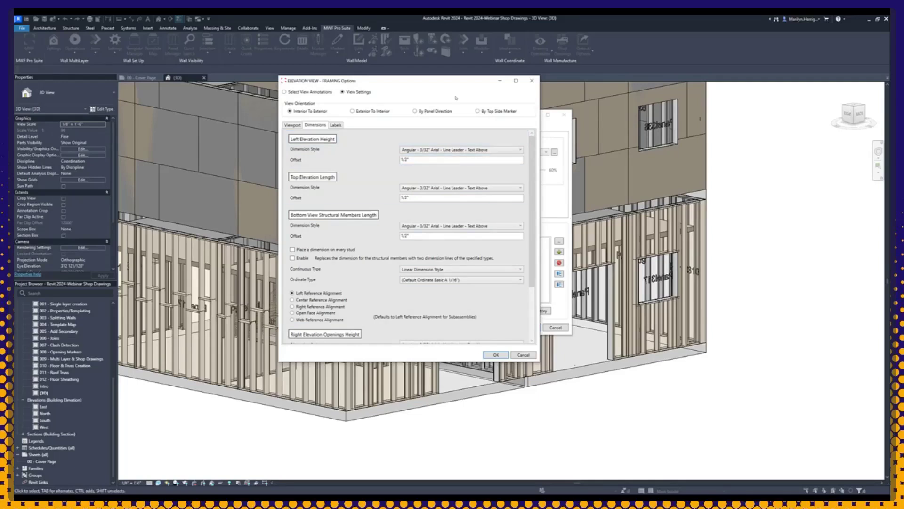
scroll(358, 192, down, 3)
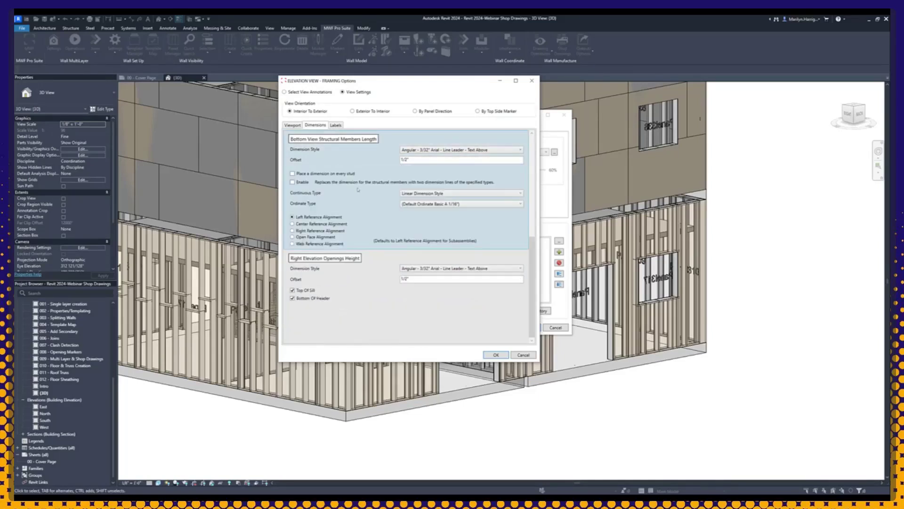
scroll(359, 192, up, 3)
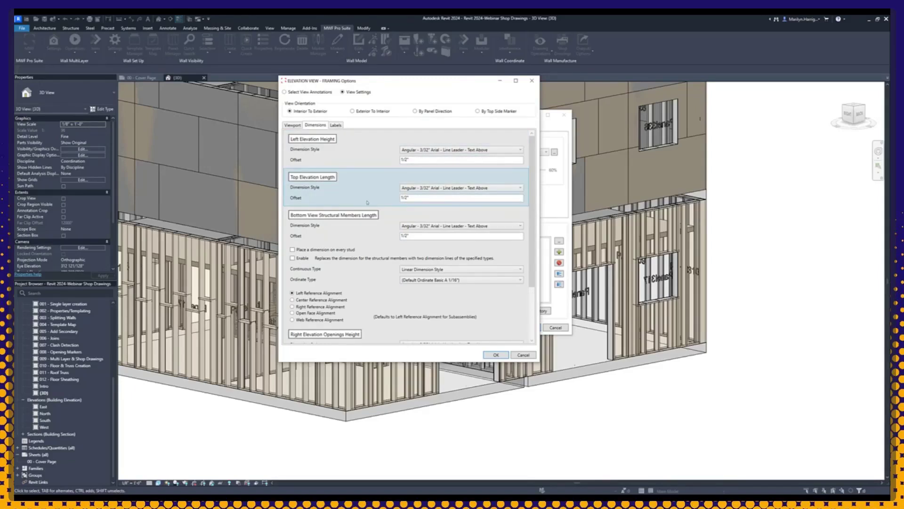
scroll(357, 188, down, 3)
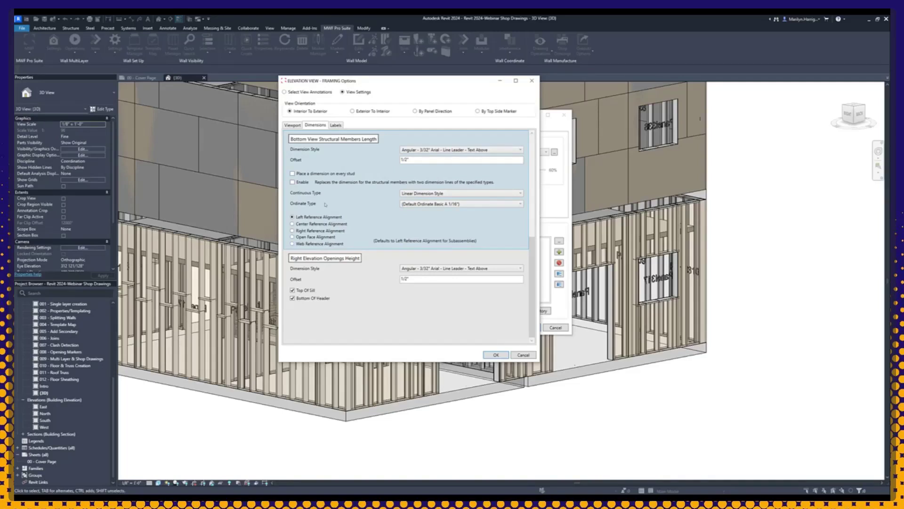
scroll(330, 202, up, 3)
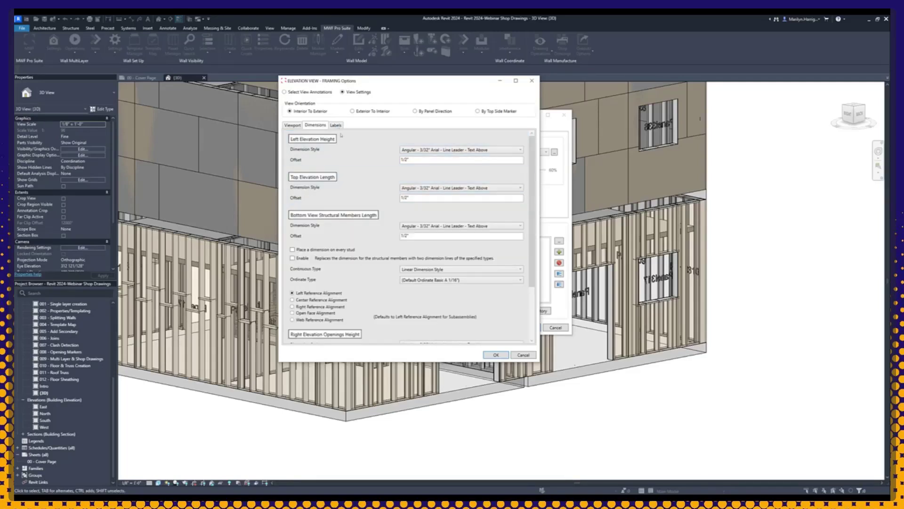
- Review the framing elevation's label method, members for label, text note type and proximity grouping choices, keeping By Schedule Label, and accept the options
click(334, 125)
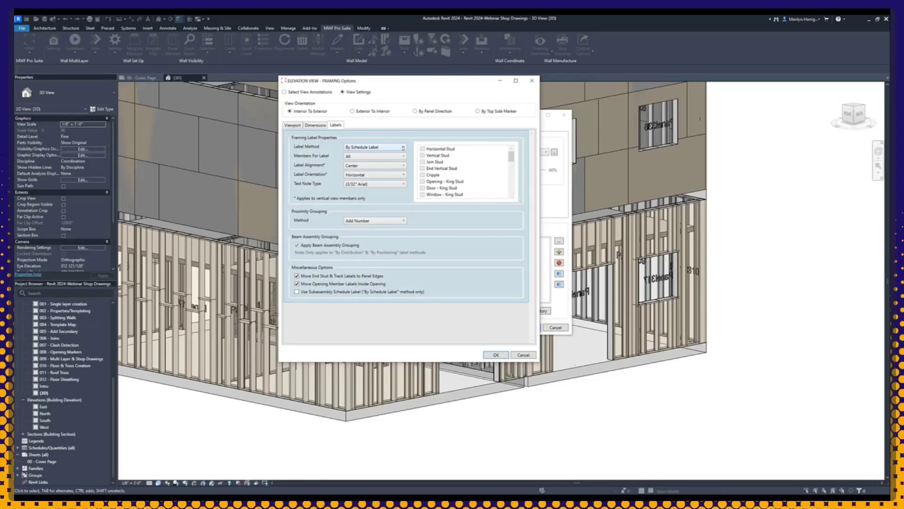
click(402, 147)
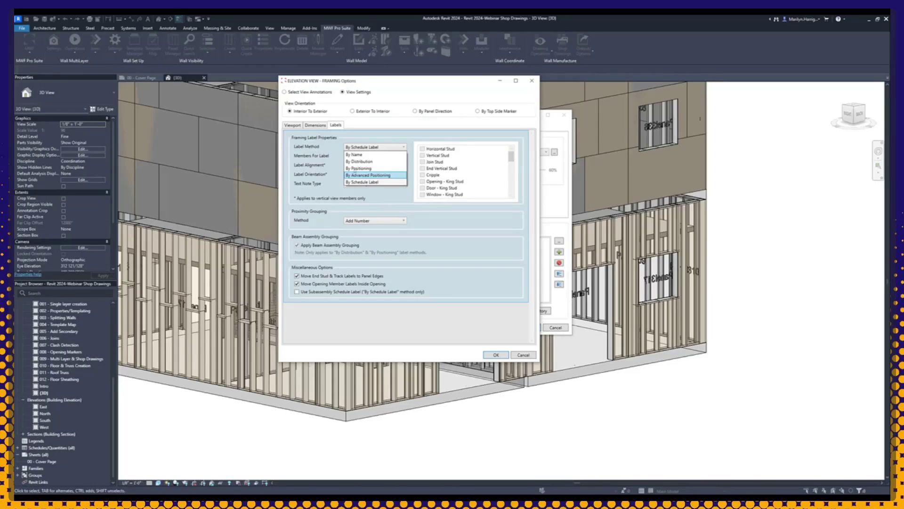
click(372, 182)
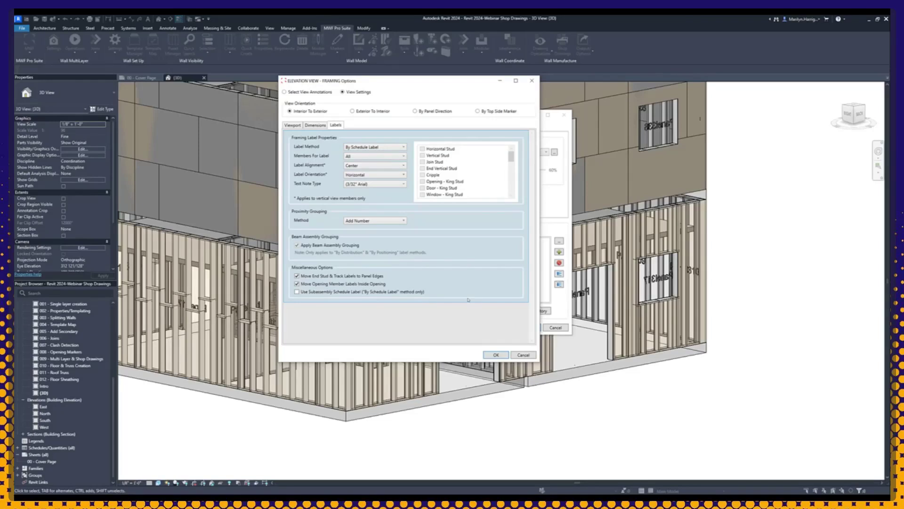
click(403, 155)
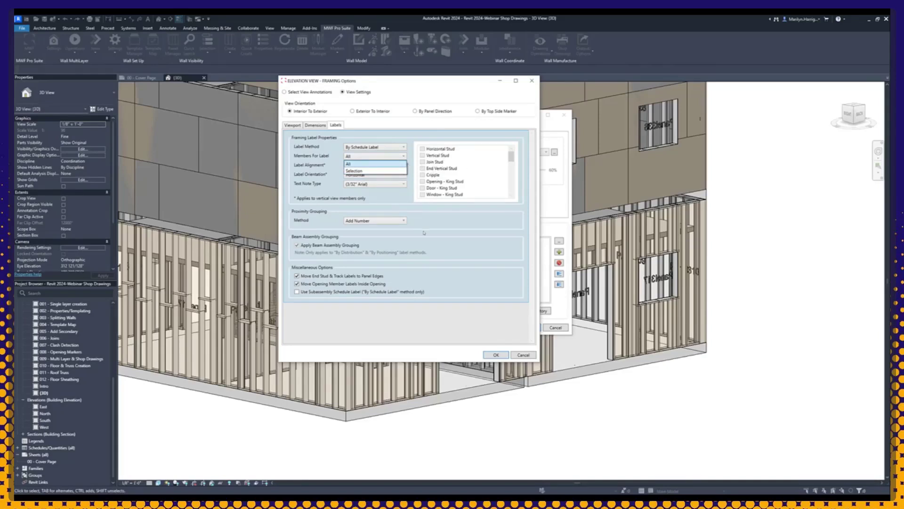
click(337, 190)
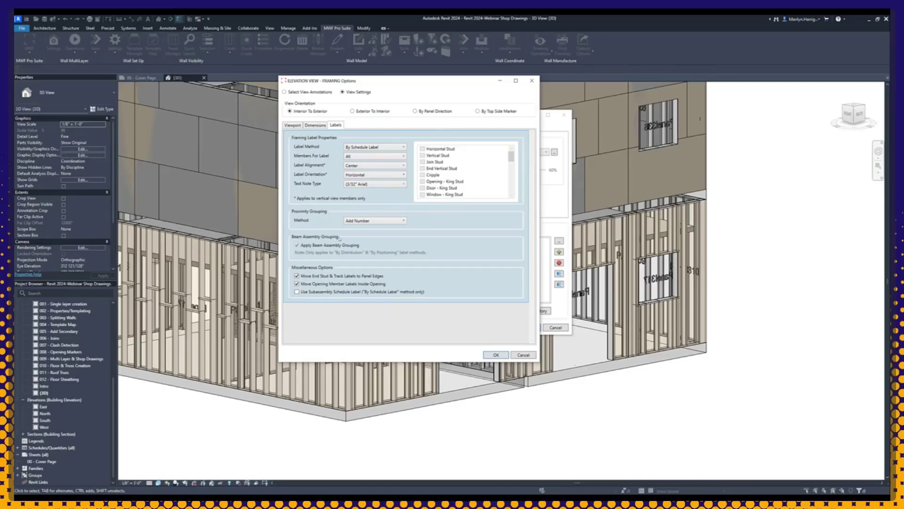
click(389, 184)
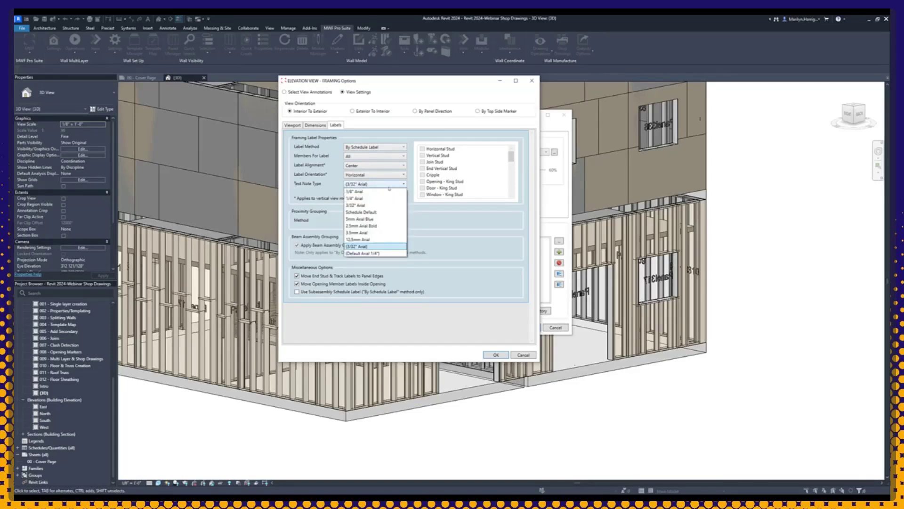
click(389, 187)
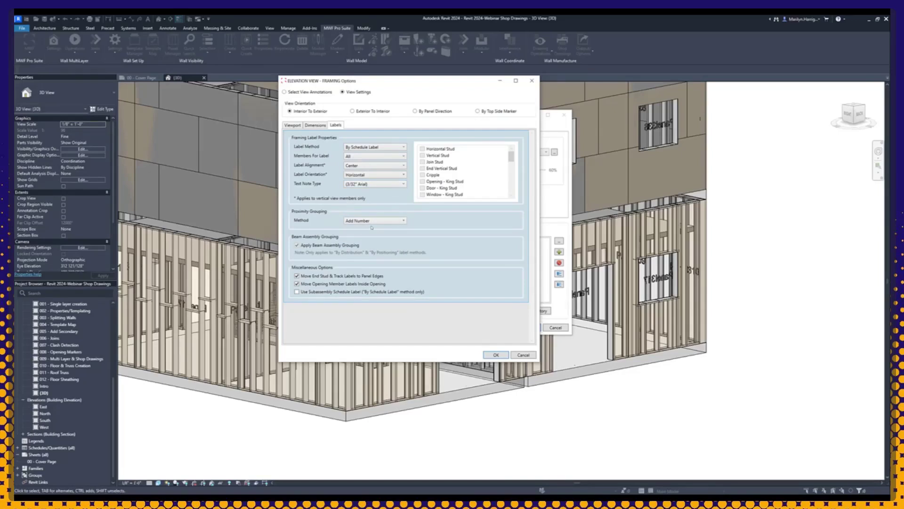
click(382, 220)
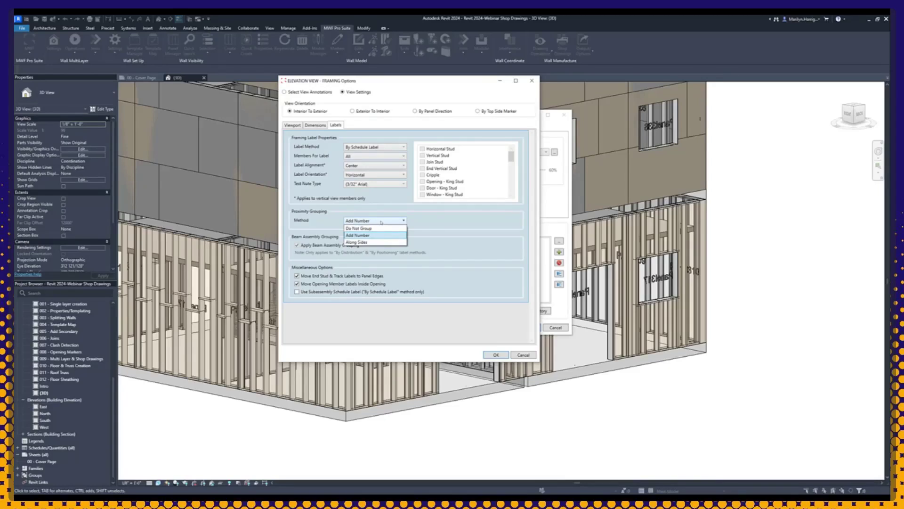
click(382, 222)
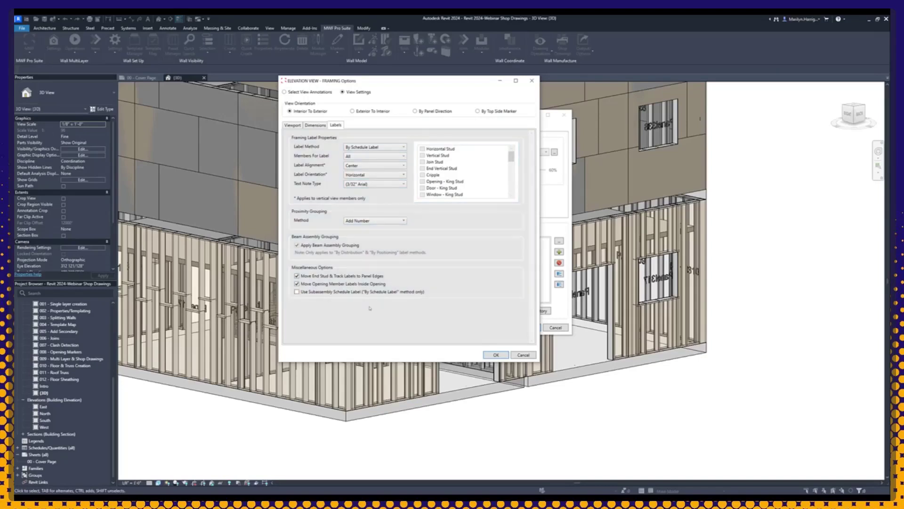
click(495, 355)
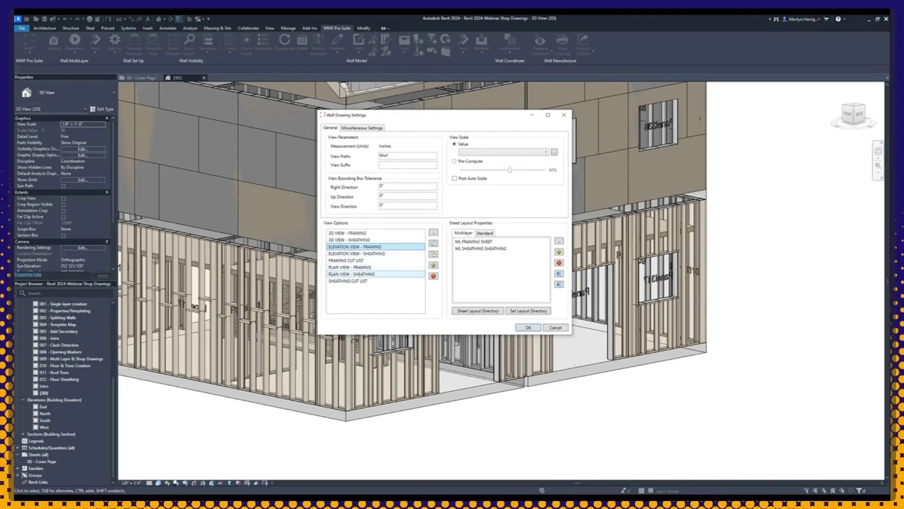
- Open the PLAN VIEW - SHEATHING options, examine its annotations, viewport settings and sheathing joint dimension settings, and accept them
double_click(351, 275)
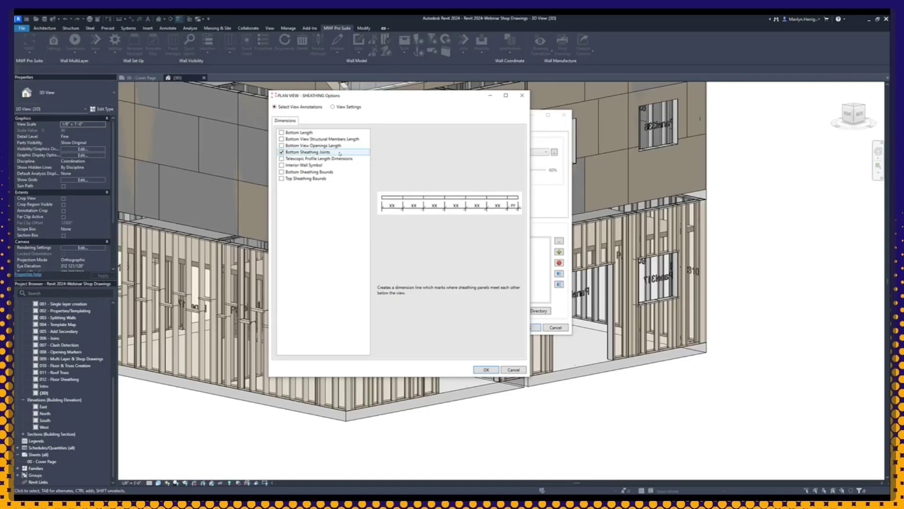
drag(366, 101, 483, 102)
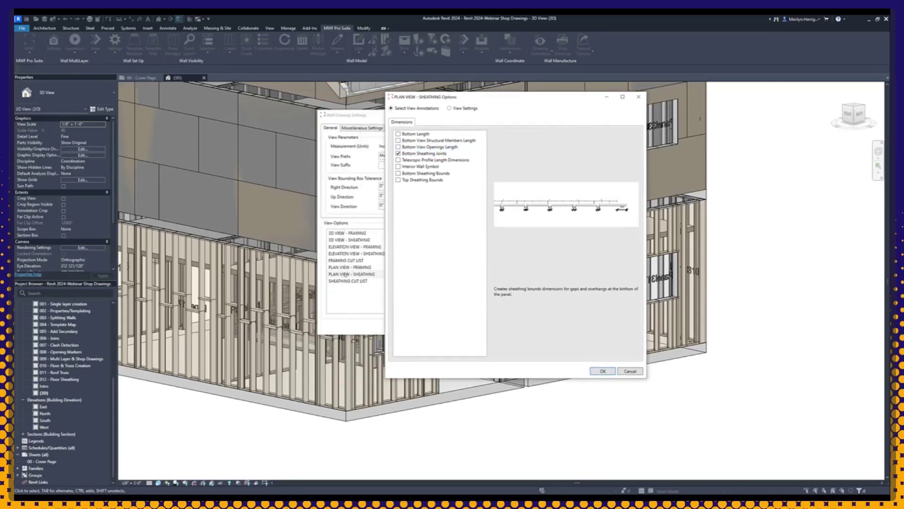
drag(474, 100, 349, 98)
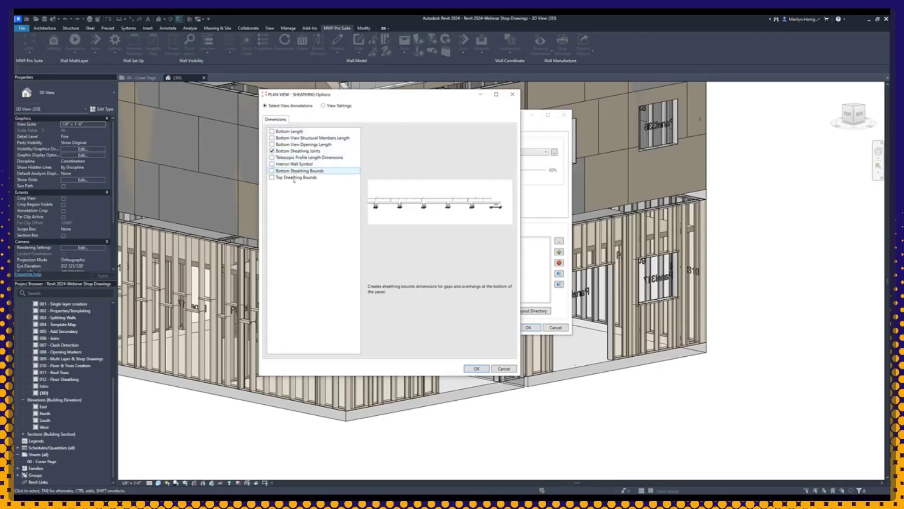
click(324, 106)
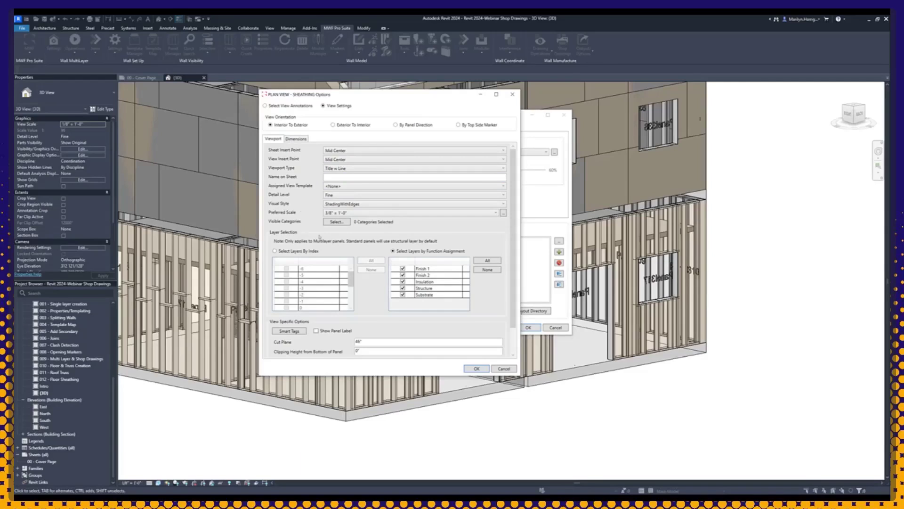
click(300, 138)
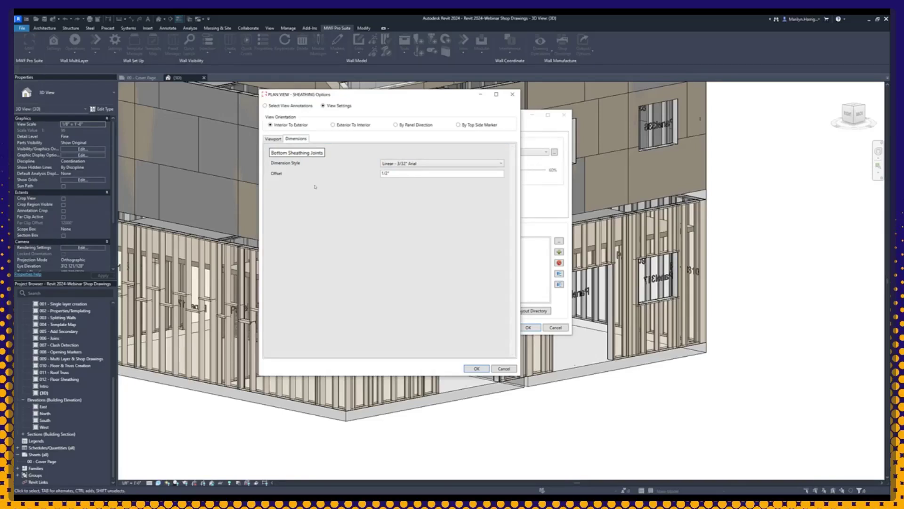
click(477, 369)
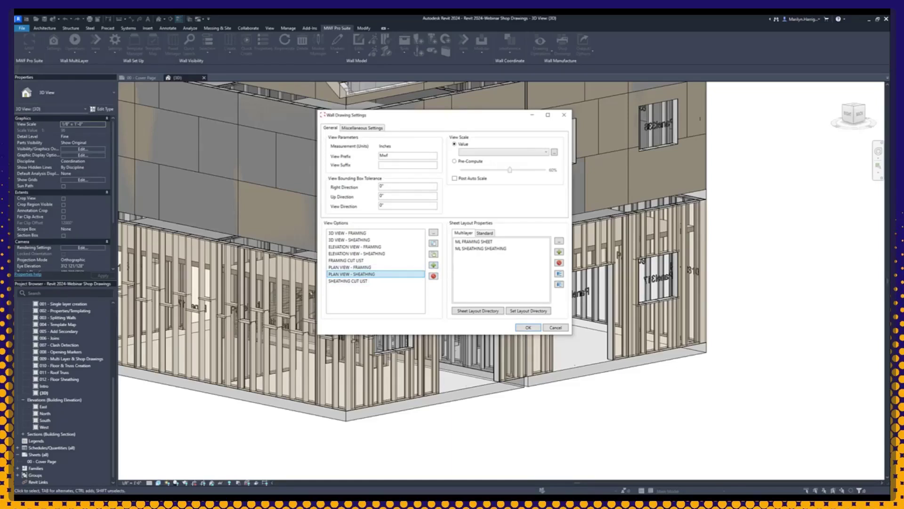
- Start adding a view option and examine the available Schedule, SubAssembly and View template types
click(434, 265)
mouse_move(416, 191)
mouse_down()
mouse_move(373, 116)
mouse_move(339, 126)
mouse_up()
drag(430, 259, 454, 281)
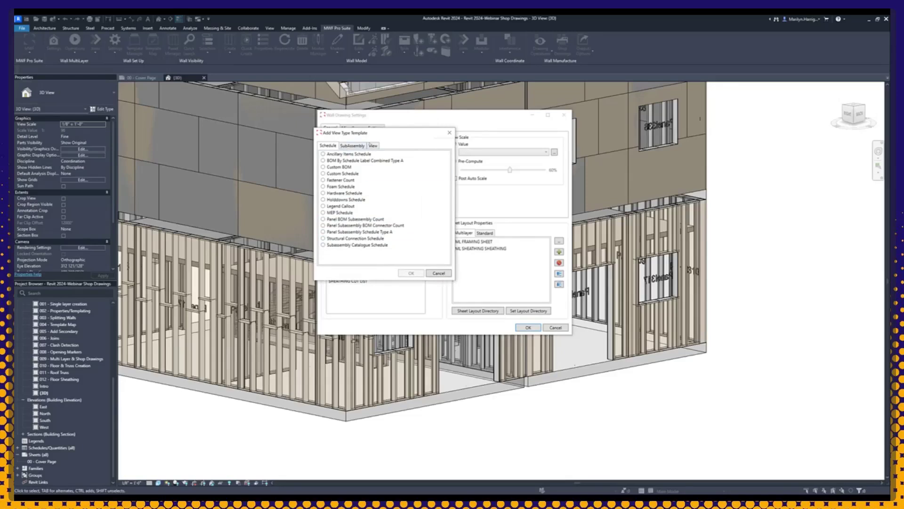
click(351, 146)
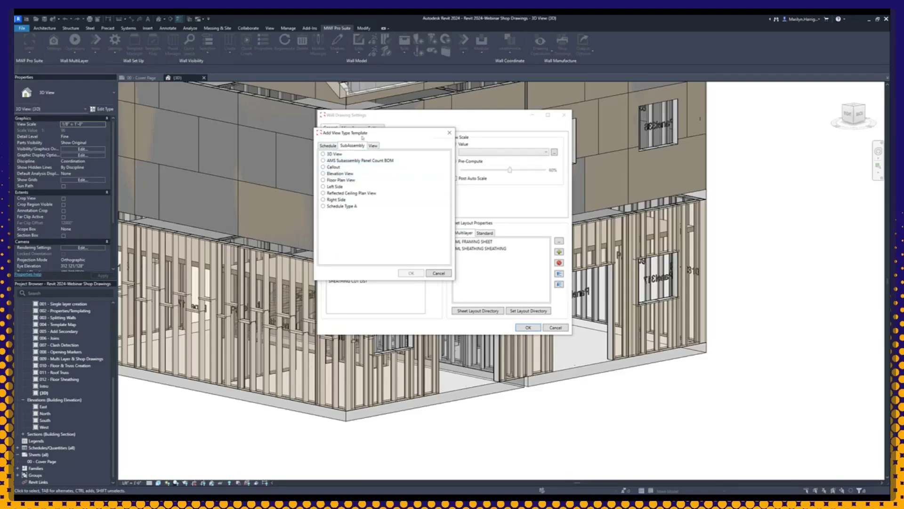
click(373, 146)
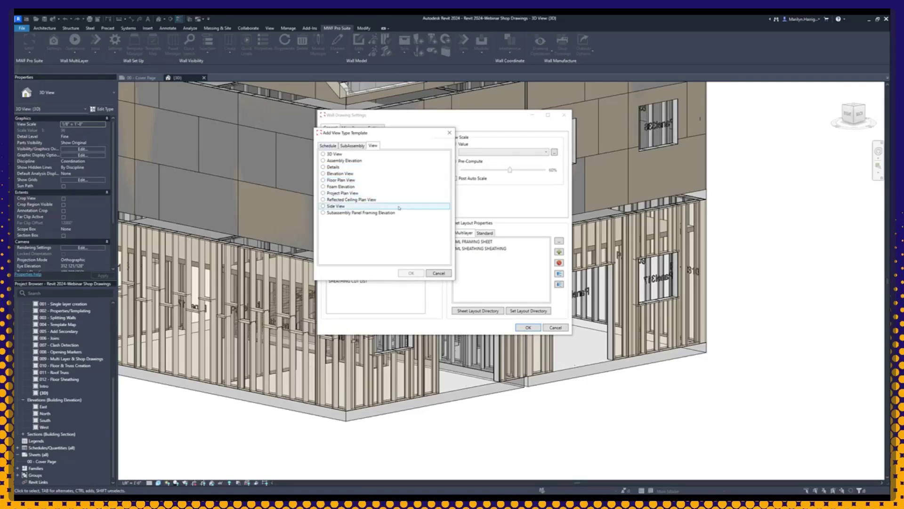
- Create an Elevation View template named "test", glance over its view annotations and view settings, and accept it
click(323, 174)
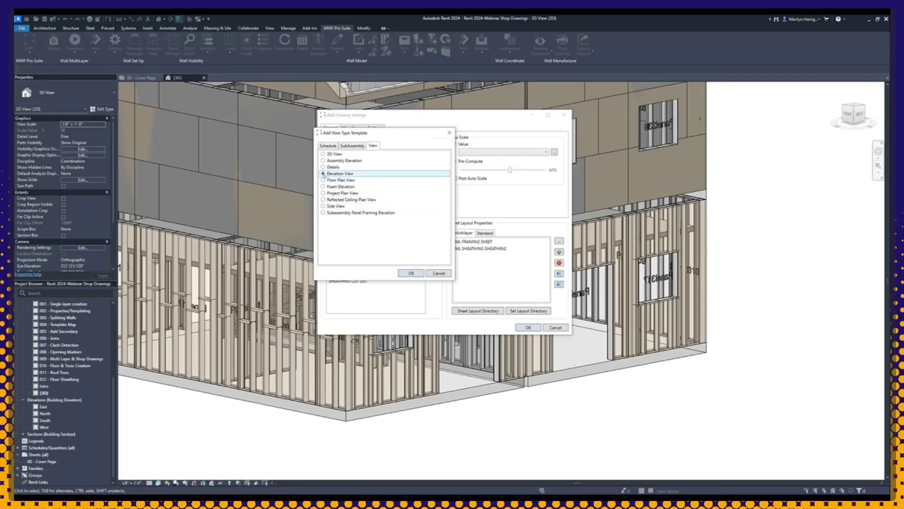
click(411, 274)
click(399, 139)
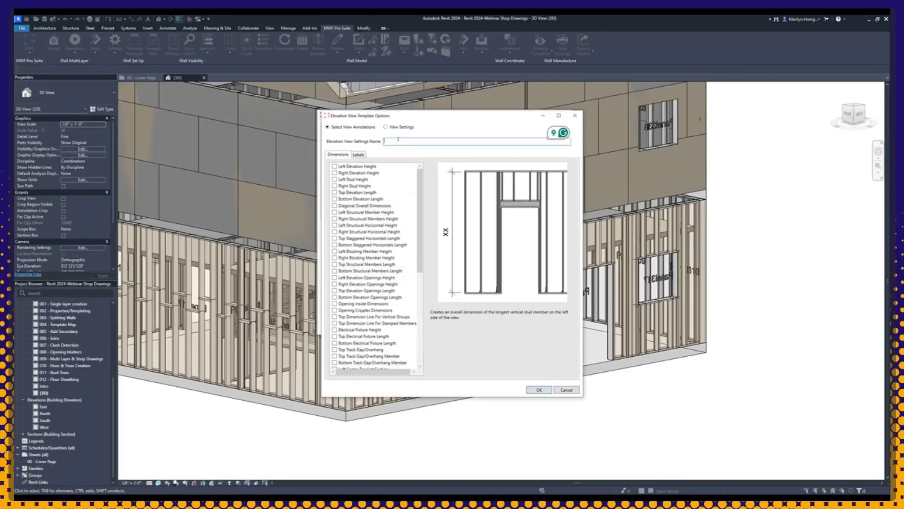
text(test)
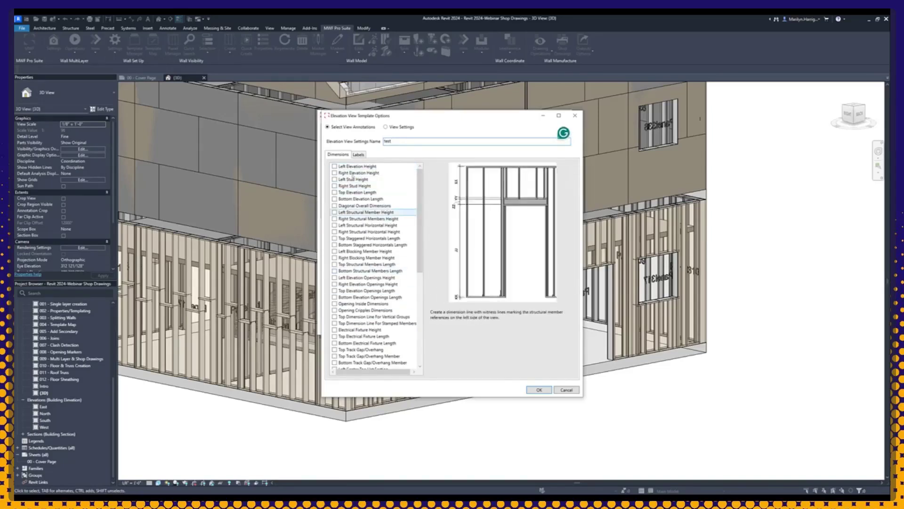
click(395, 127)
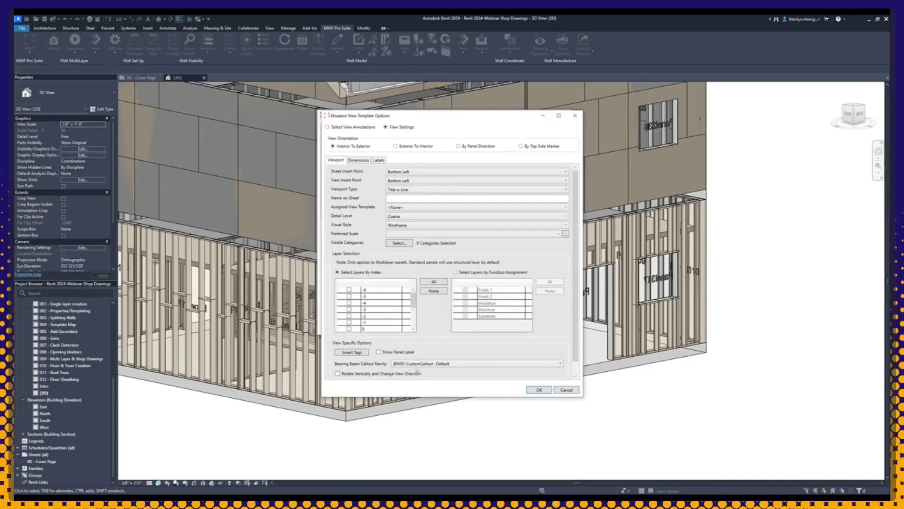
click(539, 389)
click(335, 288)
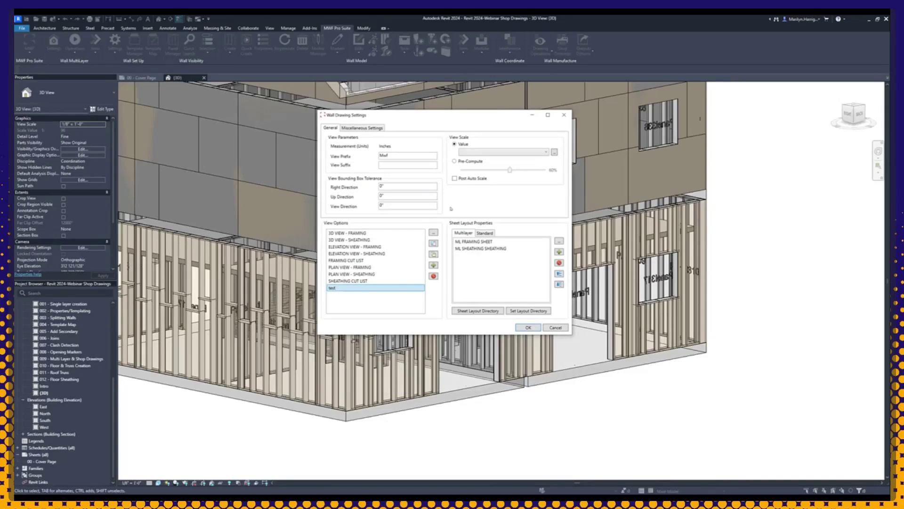
- Examine the duplicate and rename prompts for the PLAN VIEW - FRAMING view option, dismissing each without changes
click(349, 267)
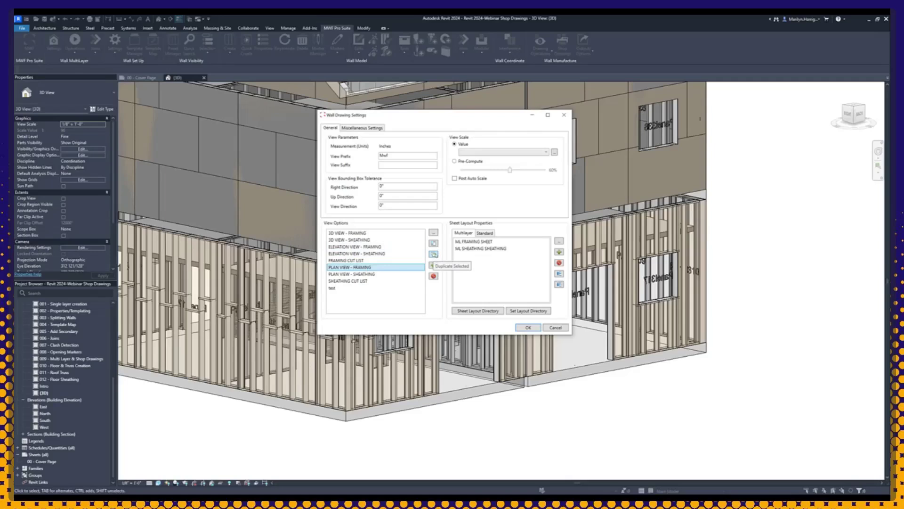
click(434, 254)
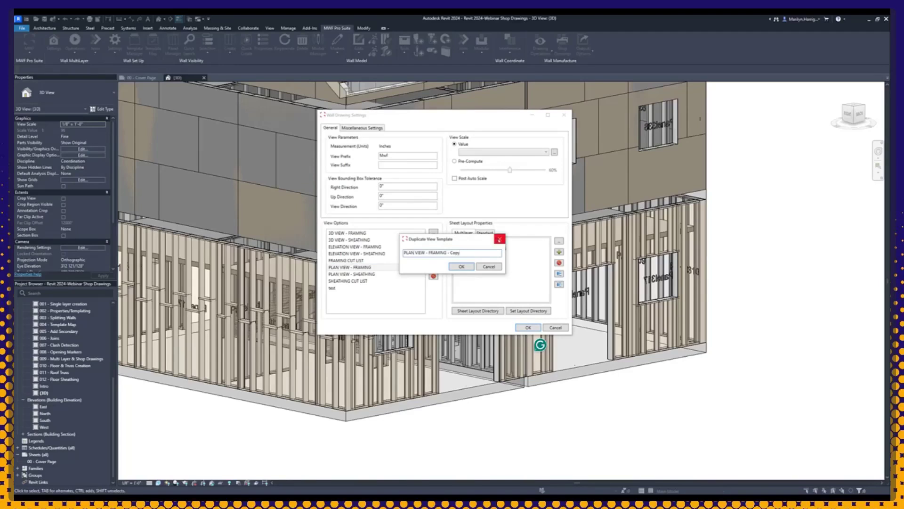
click(499, 239)
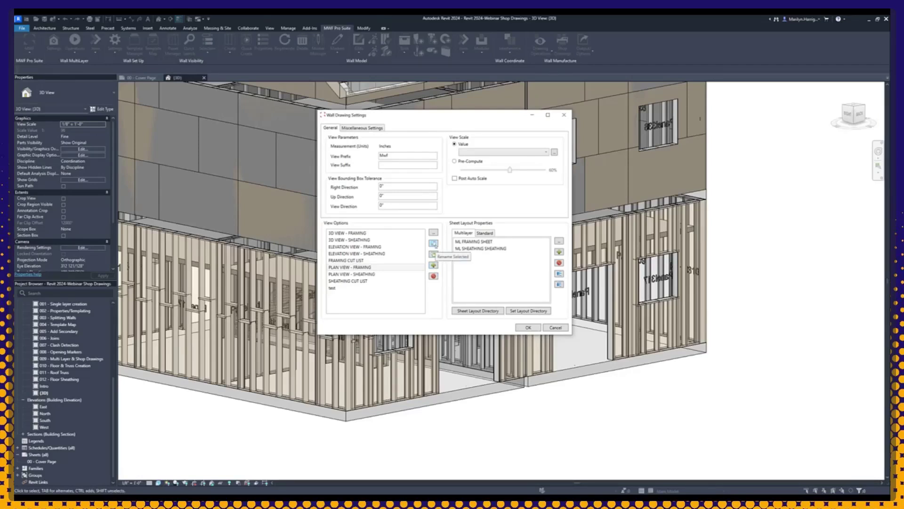
click(433, 243)
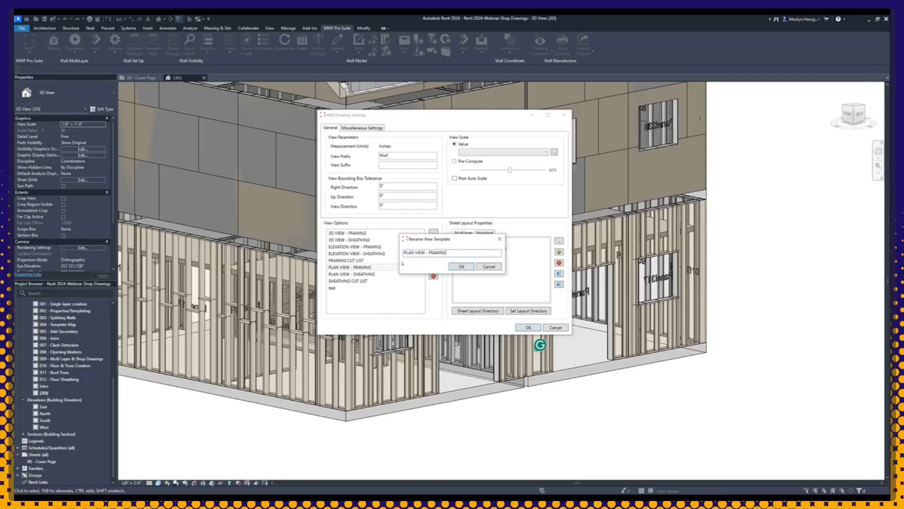
click(499, 239)
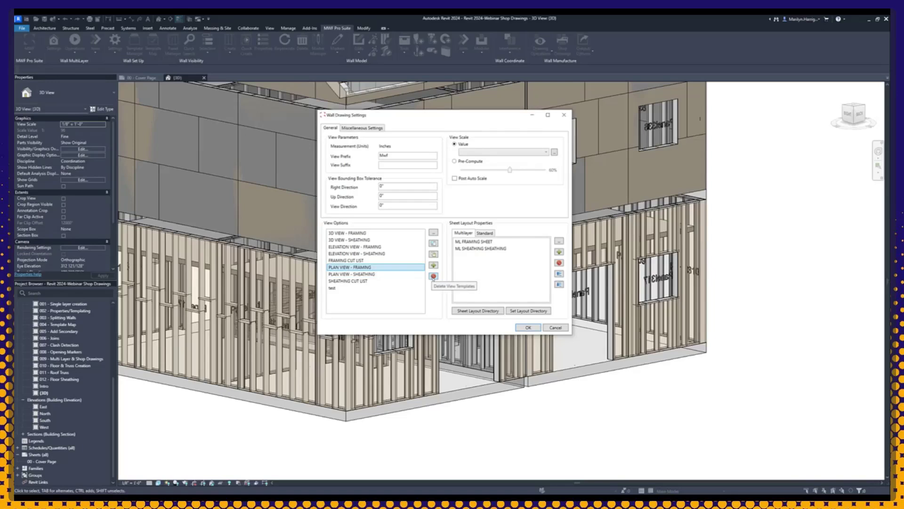
- Delete the "test" template from the view options
click(434, 276)
drag(383, 121, 328, 112)
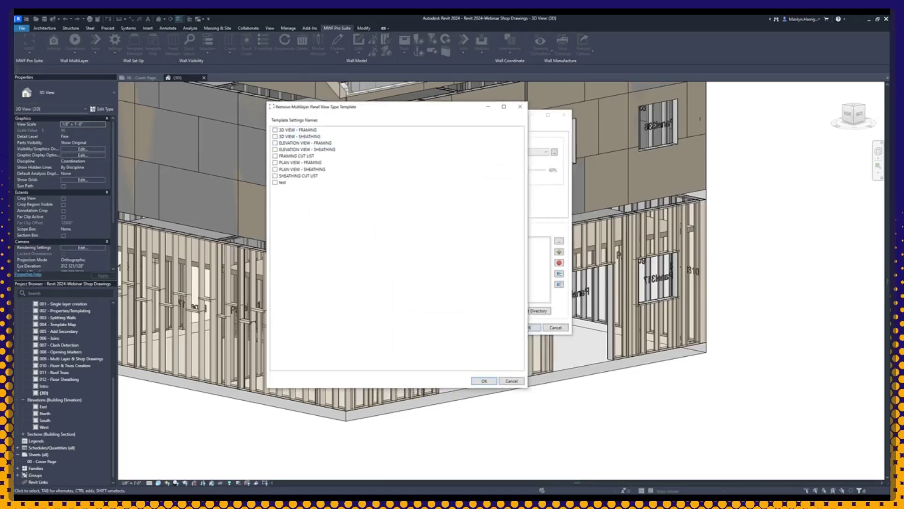
click(276, 182)
click(485, 381)
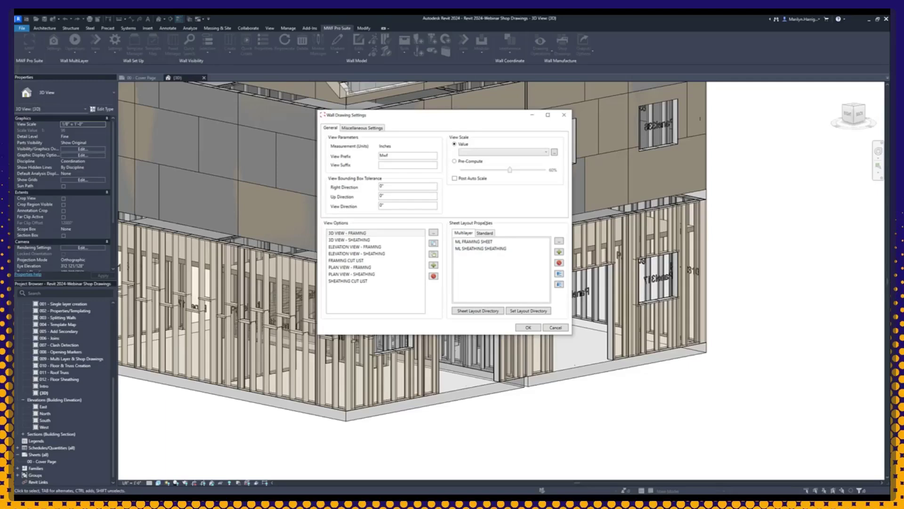
- Compare the sheet layouts available for Multilayer and Standard panels in the sheet layout properties
click(487, 234)
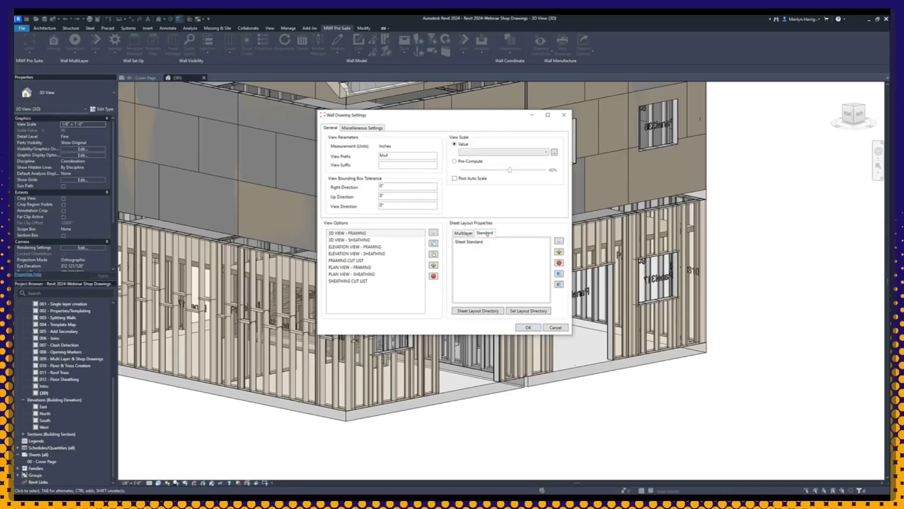
click(464, 234)
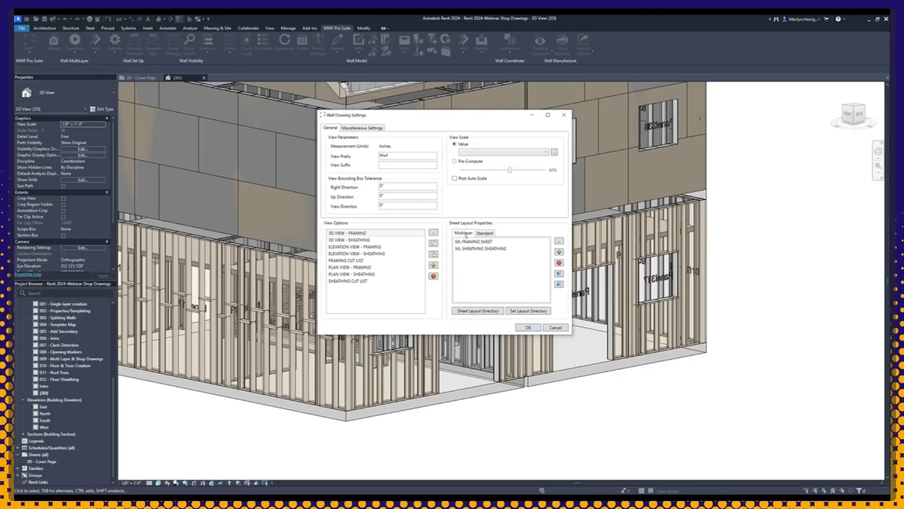
click(486, 233)
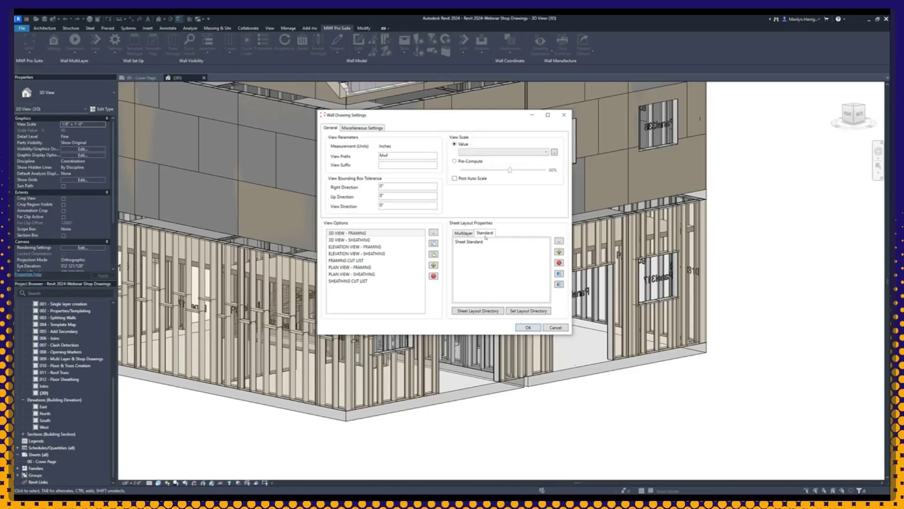
click(478, 241)
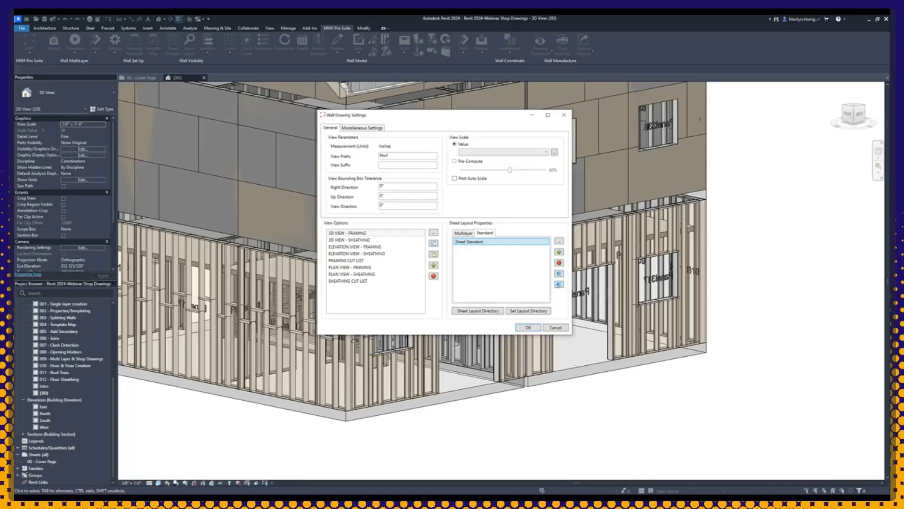
click(463, 233)
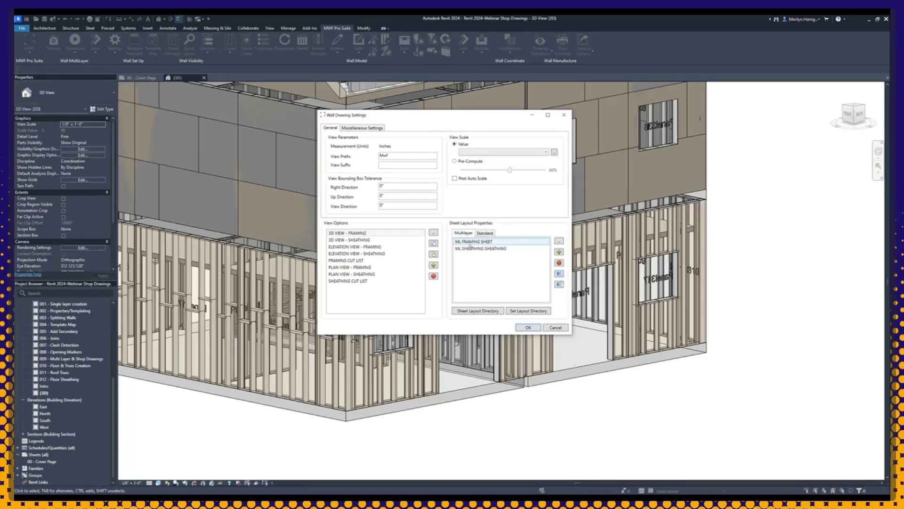
click(480, 248)
click(486, 267)
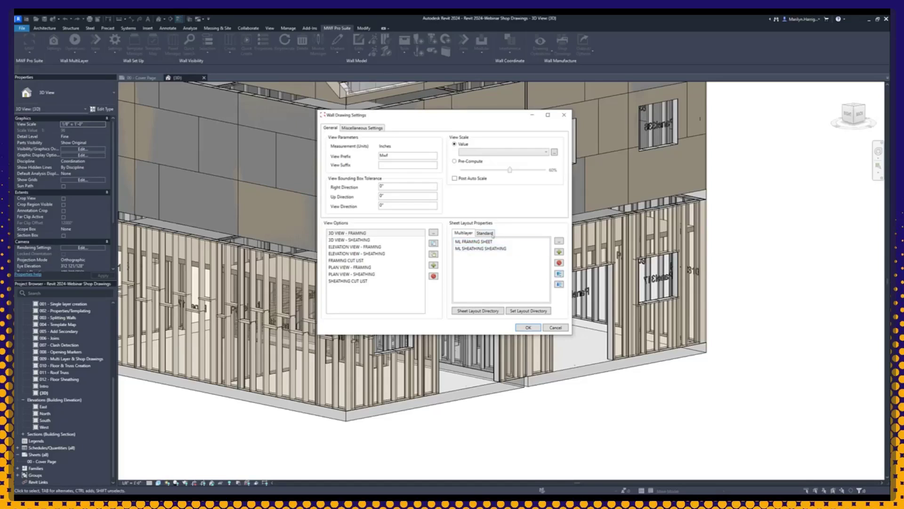
- Open the Standard panel layout Sheet Standard, examine its zone view assignments and margins, and cancel without changes
click(485, 234)
double_click(476, 241)
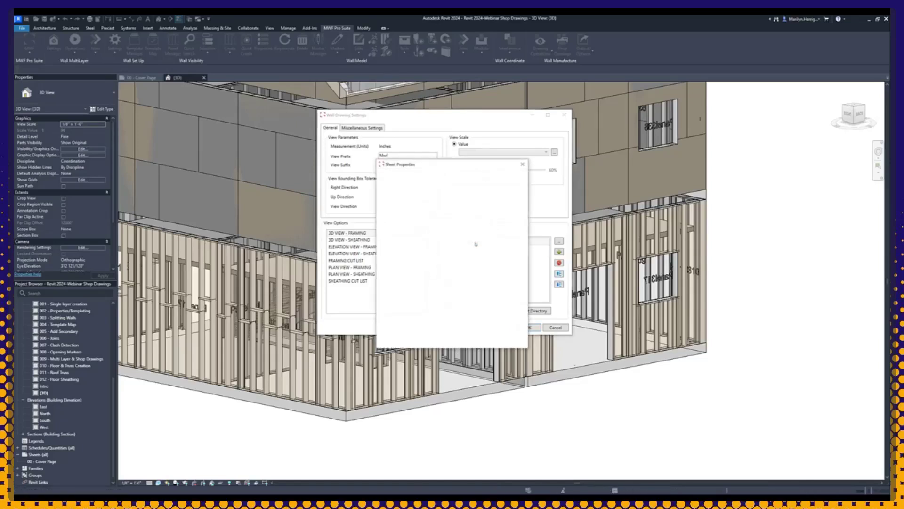
drag(390, 164, 230, 118)
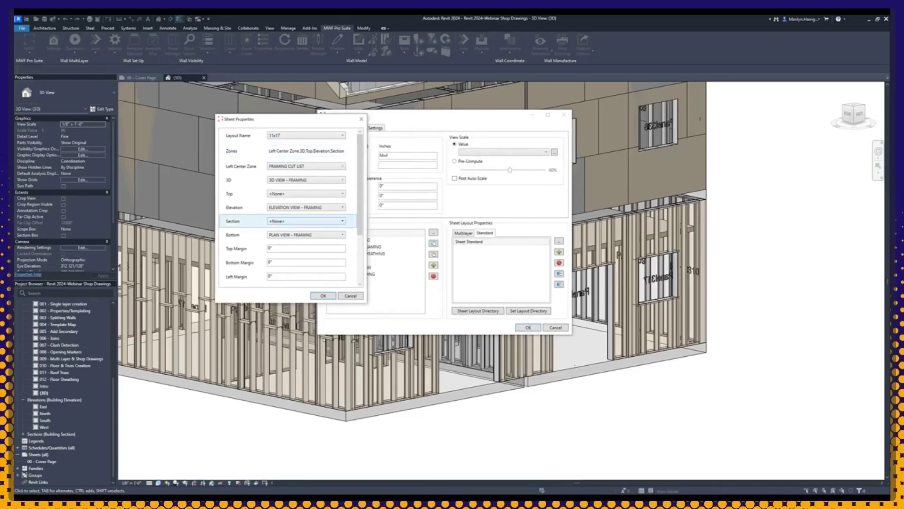
click(350, 296)
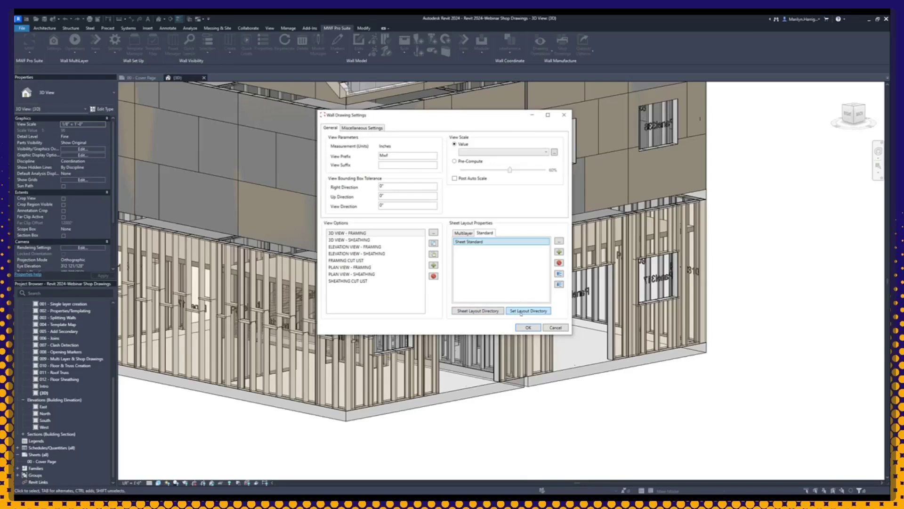
- Reopen the Sheet Standard properties, review the available layout names, keep 11x17 and accept
double_click(485, 242)
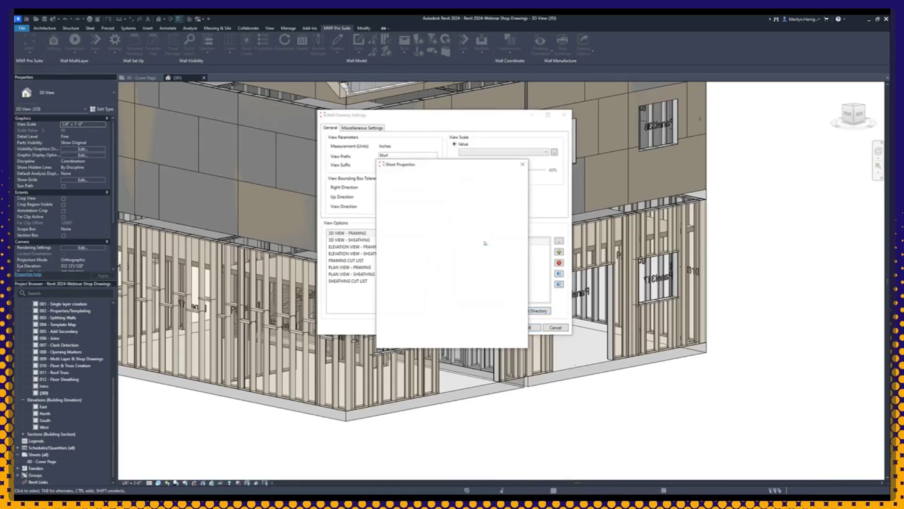
drag(434, 168, 413, 121)
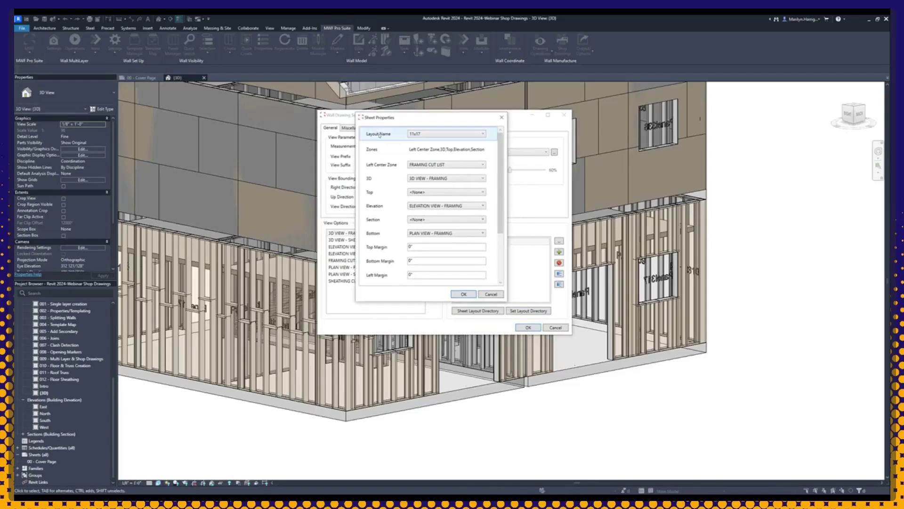
click(431, 134)
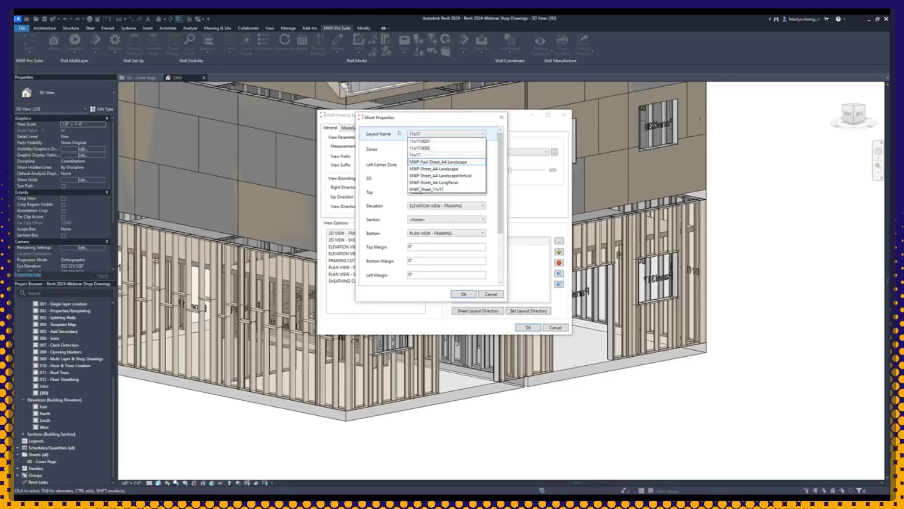
click(422, 155)
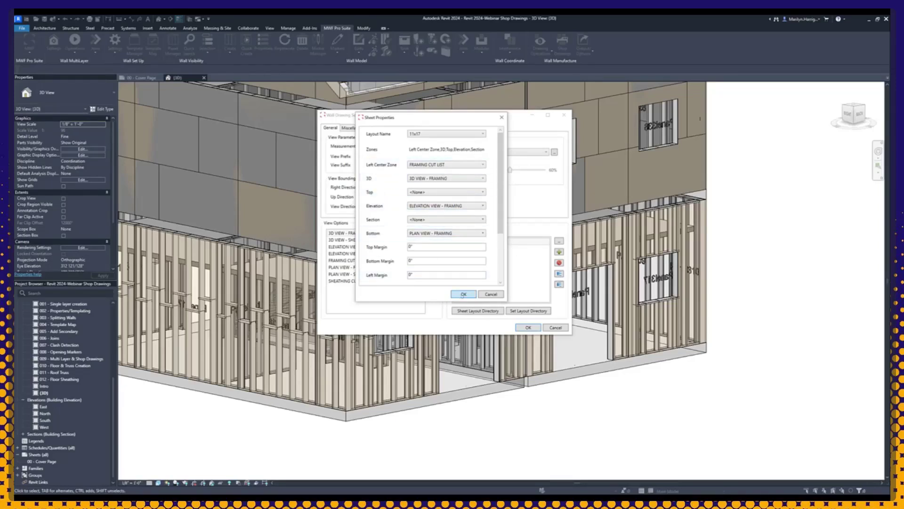
click(463, 293)
- Examine the zone view assignments of the multilayer ML FRAMING SHEET and ML SHEATHING SHEATHING layouts, accepting both
click(463, 234)
click(475, 241)
double_click(475, 241)
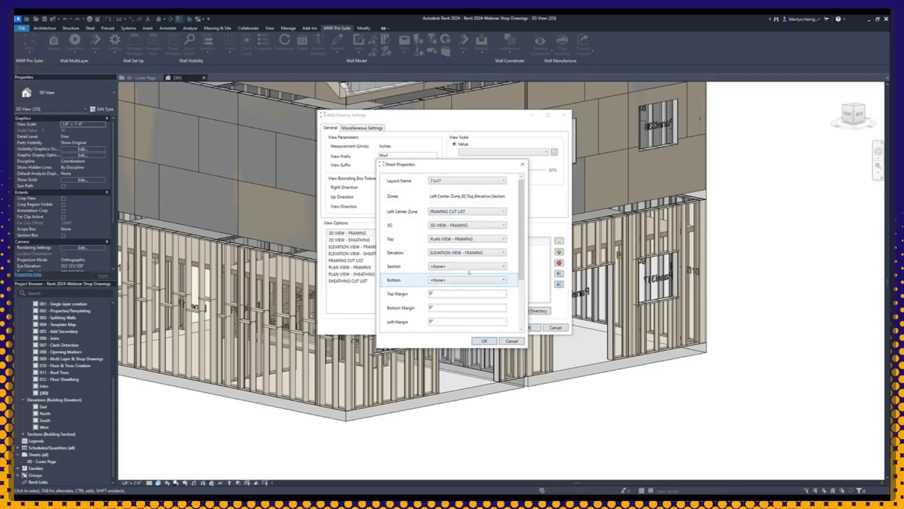
click(478, 341)
double_click(477, 248)
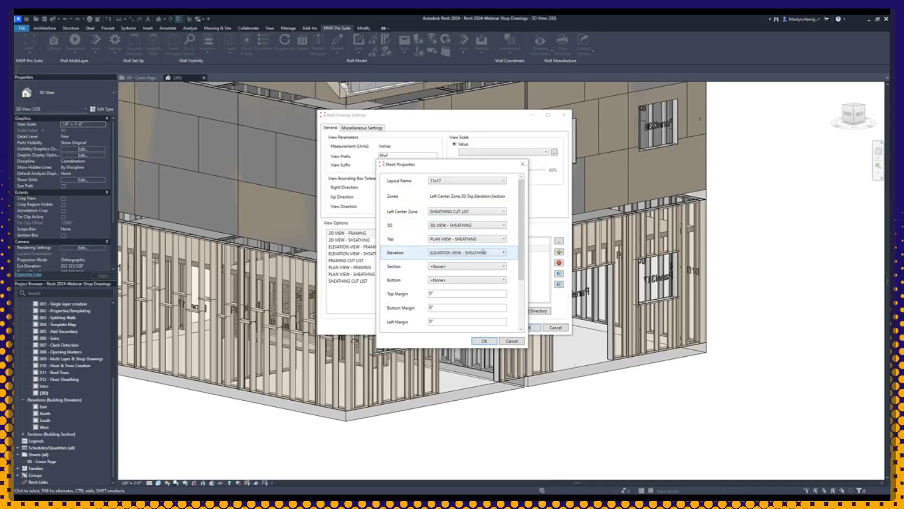
click(482, 341)
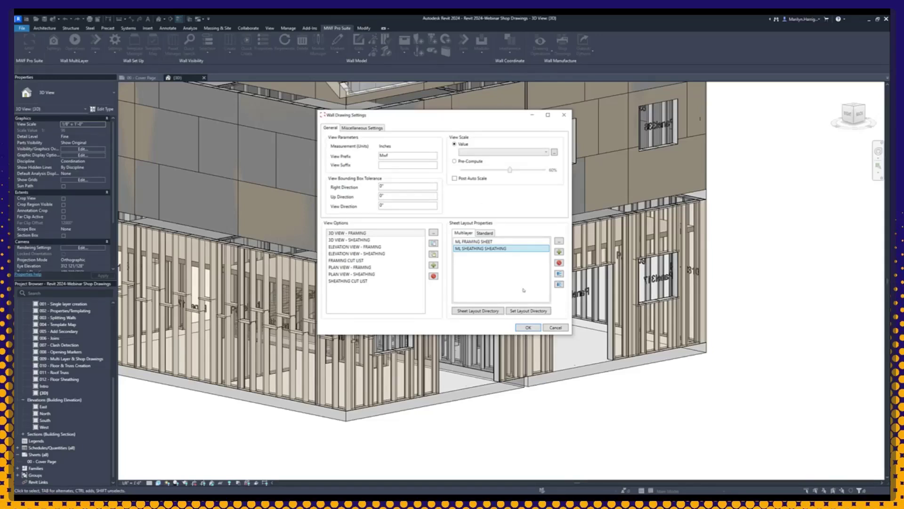
- Open the FRAMING CUT LIST options, examine the viewport, layout and duplicated schedule data settings, and accept them
click(350, 248)
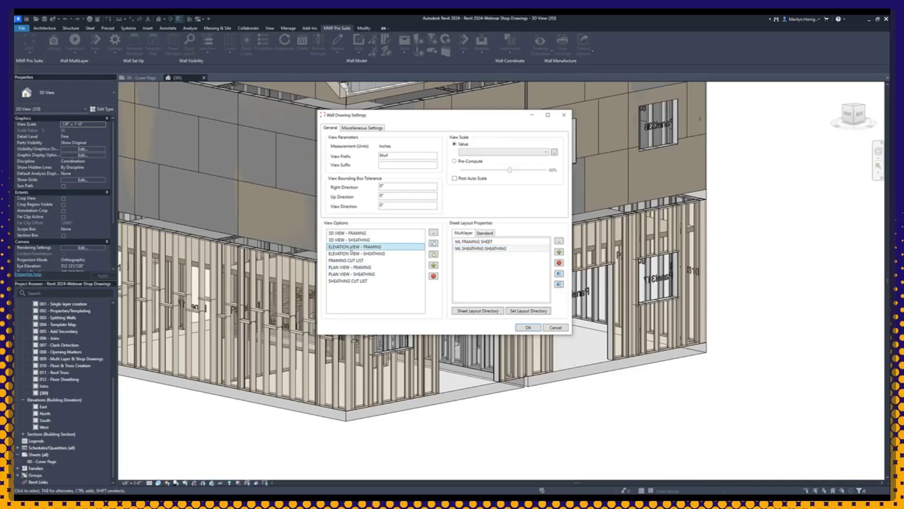
click(350, 266)
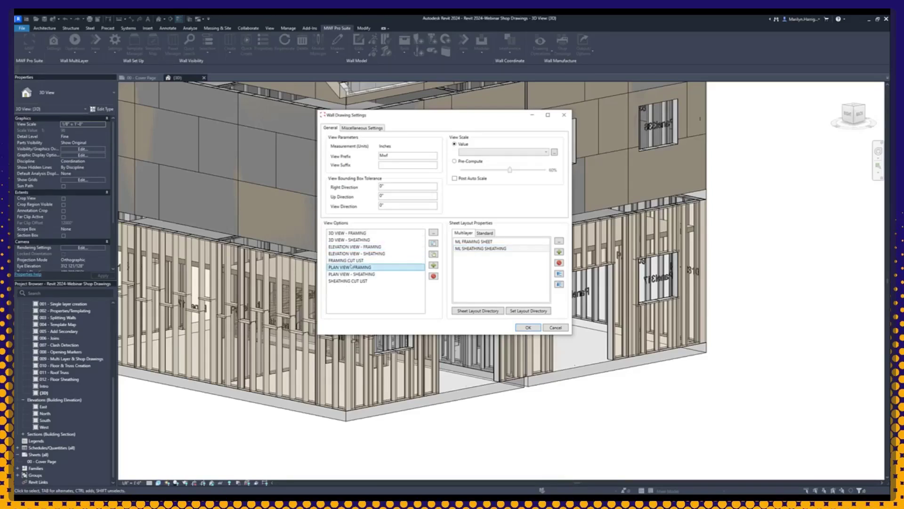
click(351, 259)
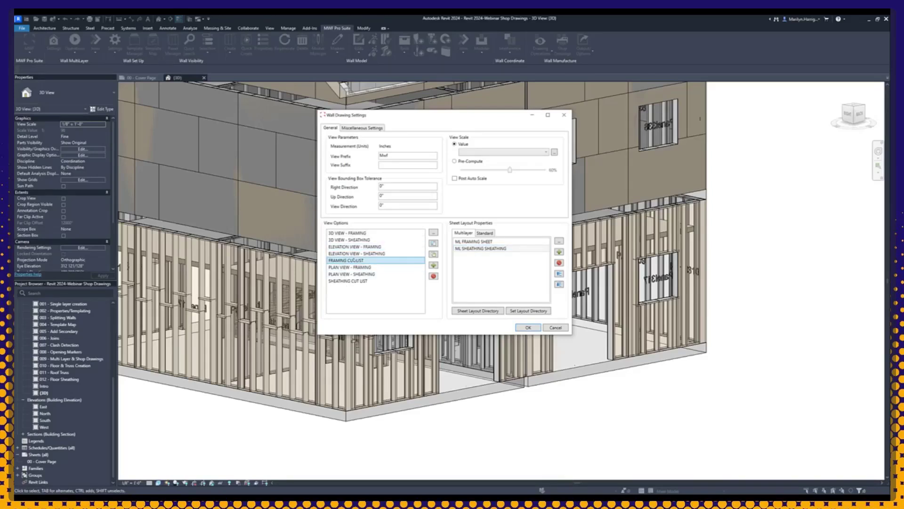
double_click(354, 260)
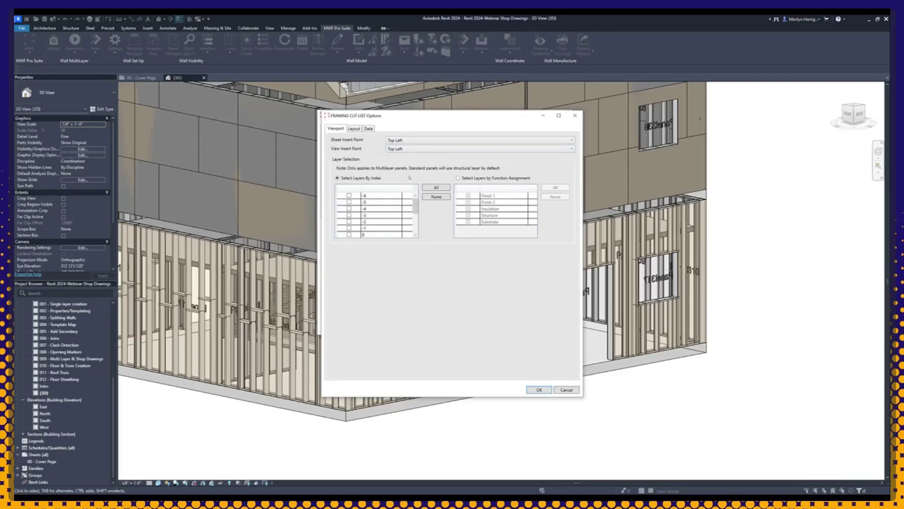
click(354, 129)
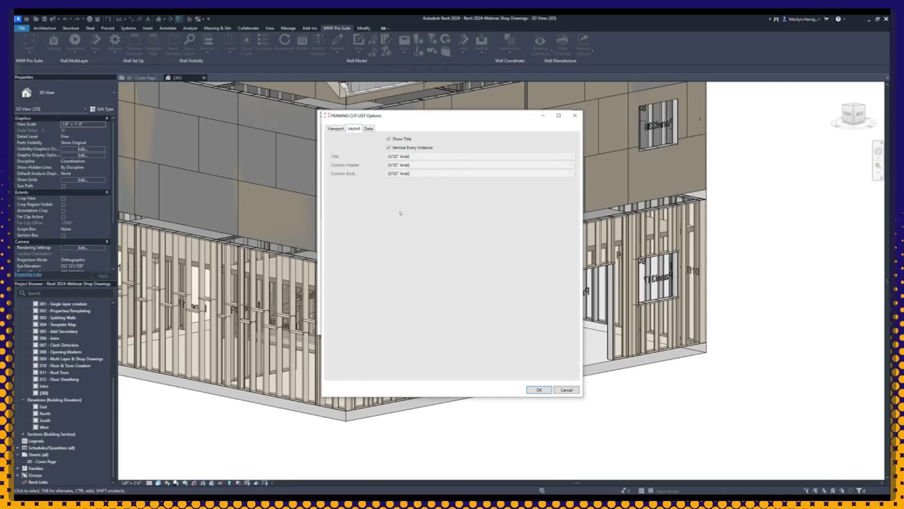
click(369, 129)
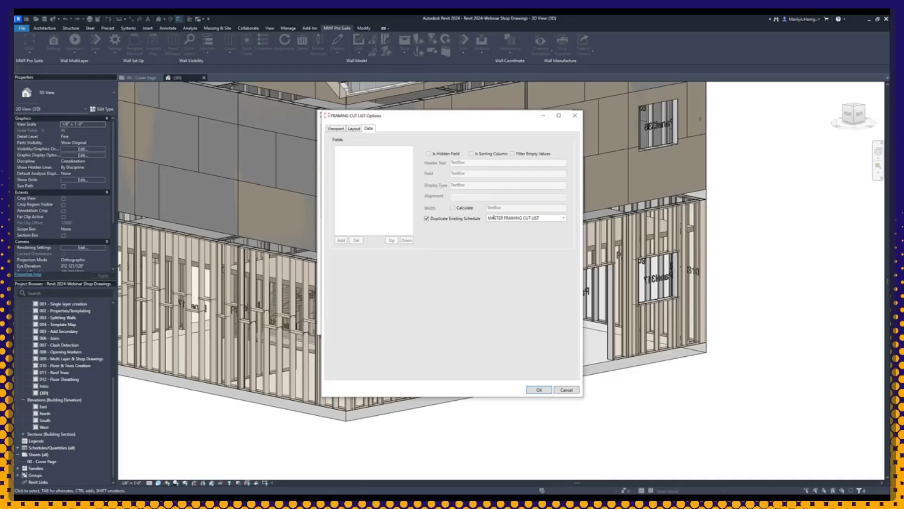
click(541, 390)
- Open the SHEATHING CUT LIST options, turn off Duplicate Existing Schedule and examine the title and column layout settings
double_click(346, 282)
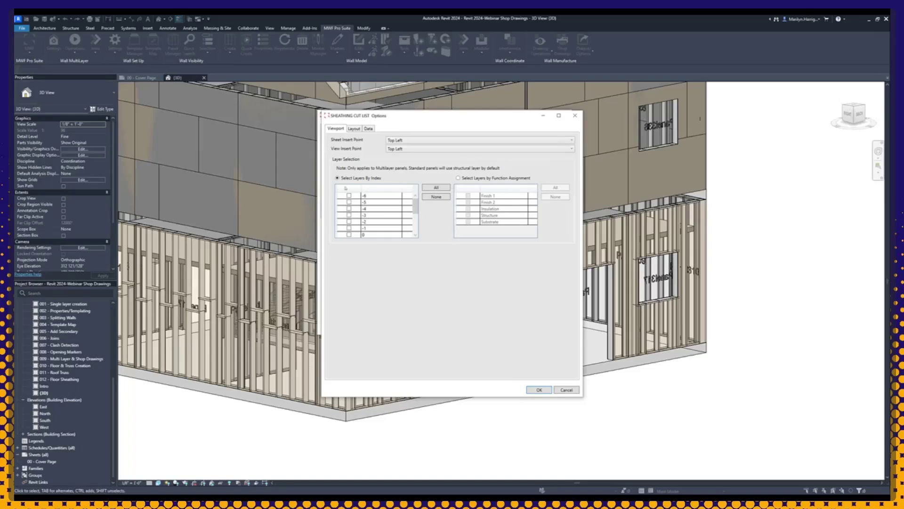
click(368, 128)
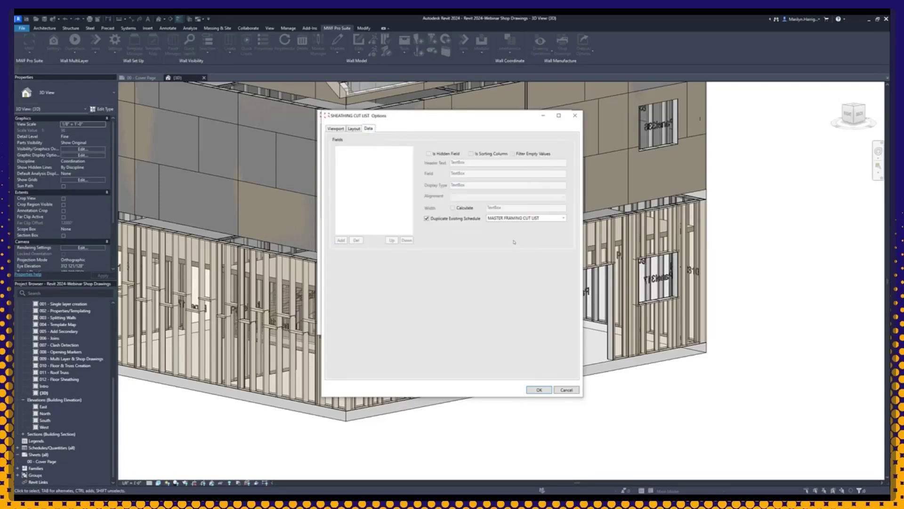
click(427, 218)
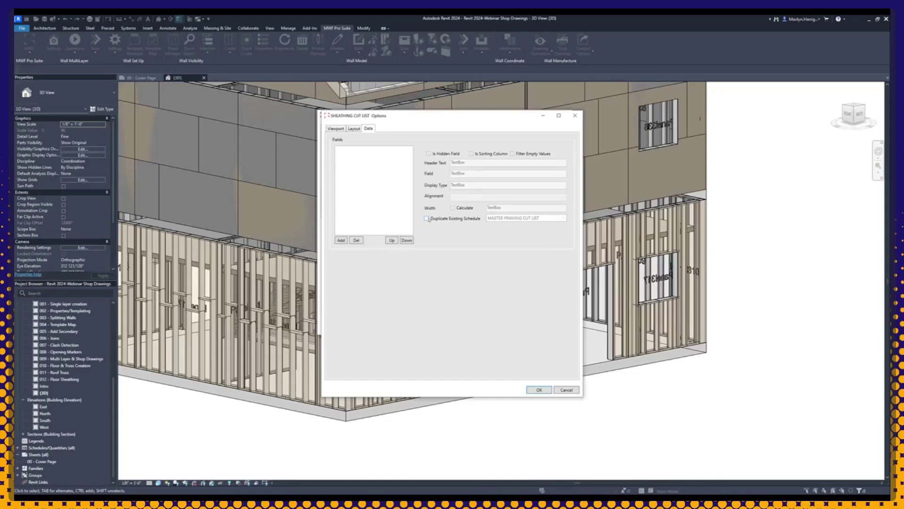
click(354, 129)
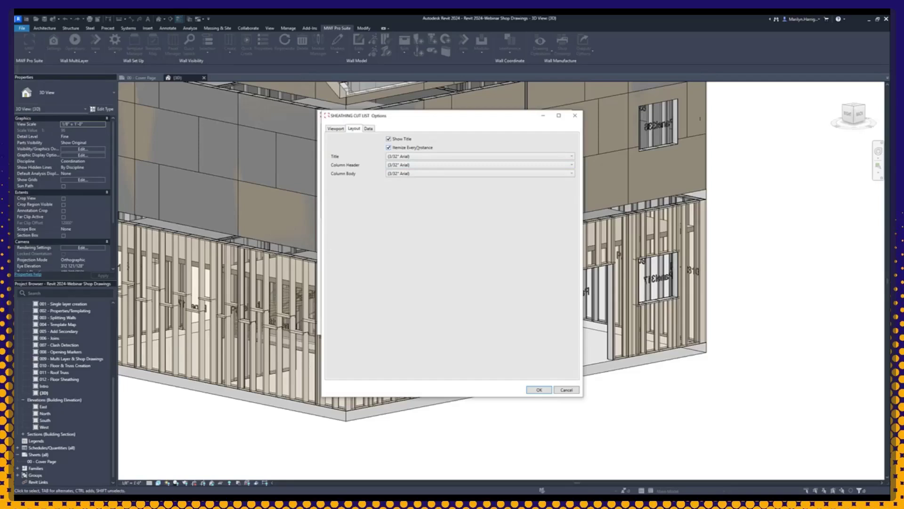
click(370, 128)
- Start adding a data field to the sheathing cut list, examine the available field names, and cancel without changes
click(341, 240)
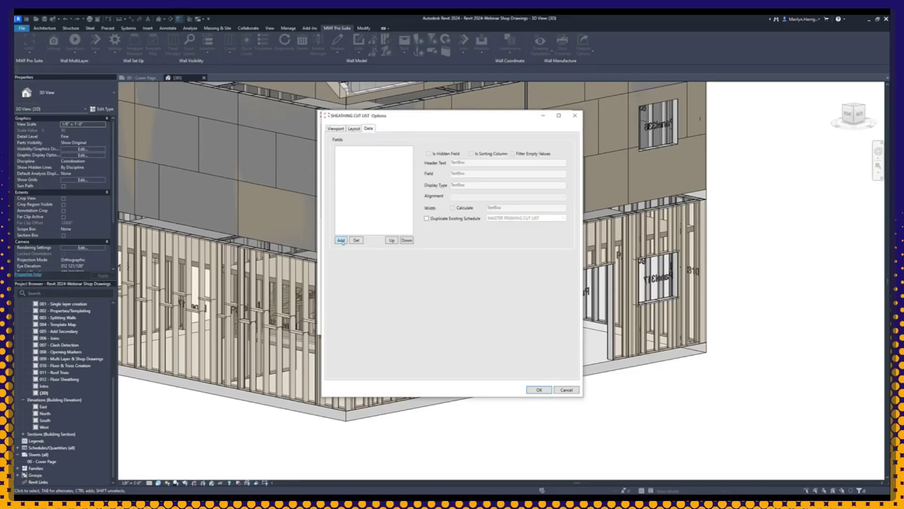
drag(420, 230, 228, 155)
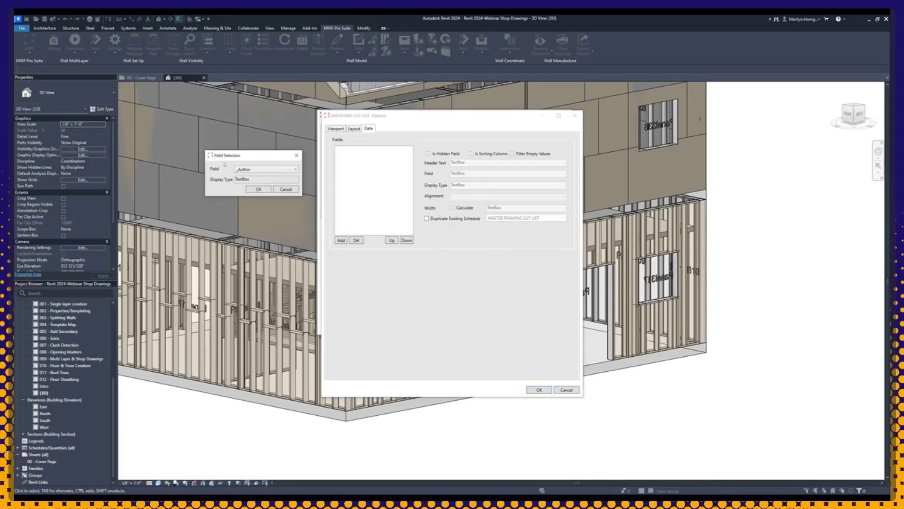
click(248, 171)
scroll(260, 183, down, 15)
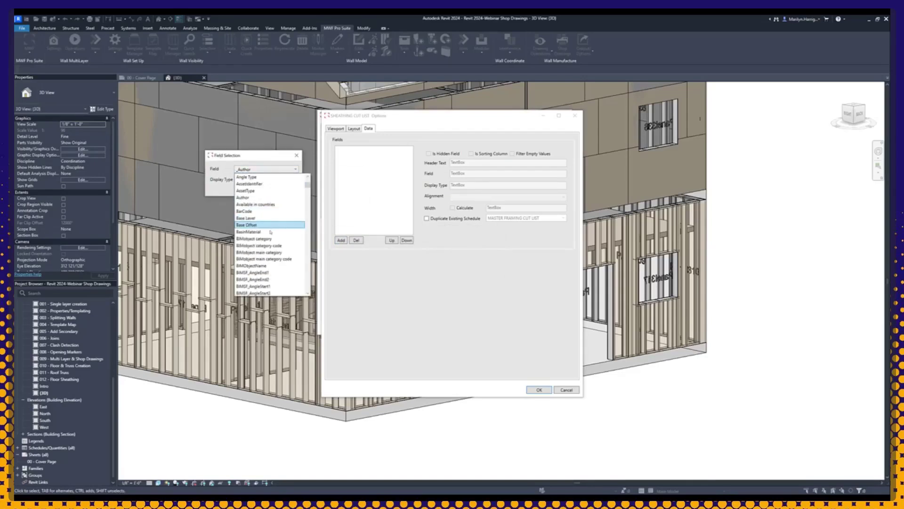
scroll(283, 262, down, 6)
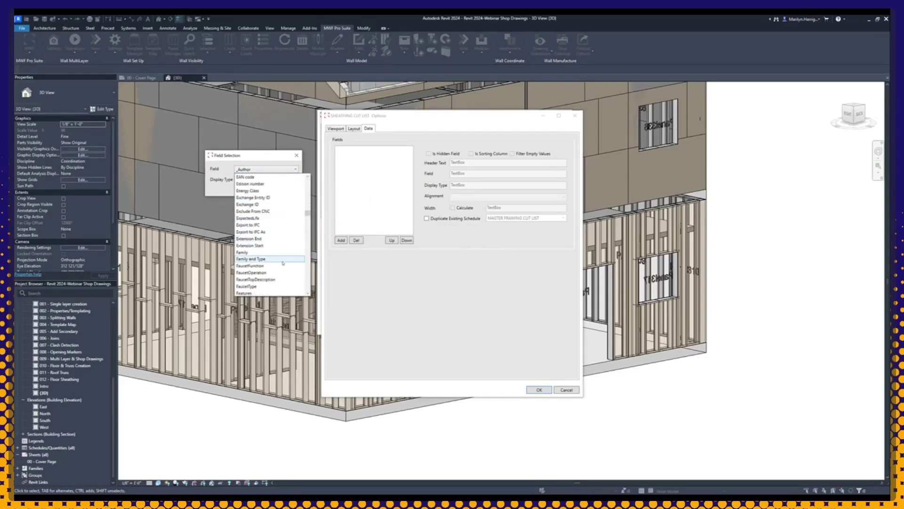
scroll(283, 263, down, 10)
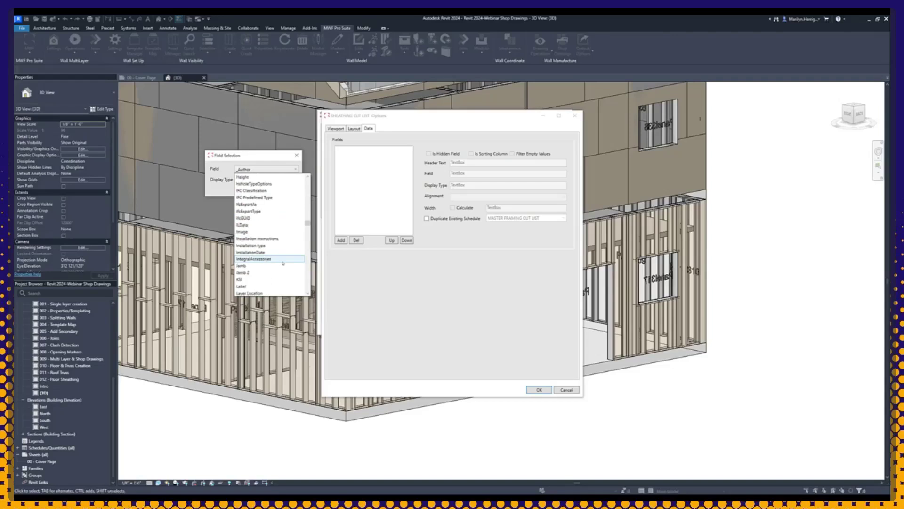
scroll(265, 241, down, 6)
scroll(264, 235, down, 8)
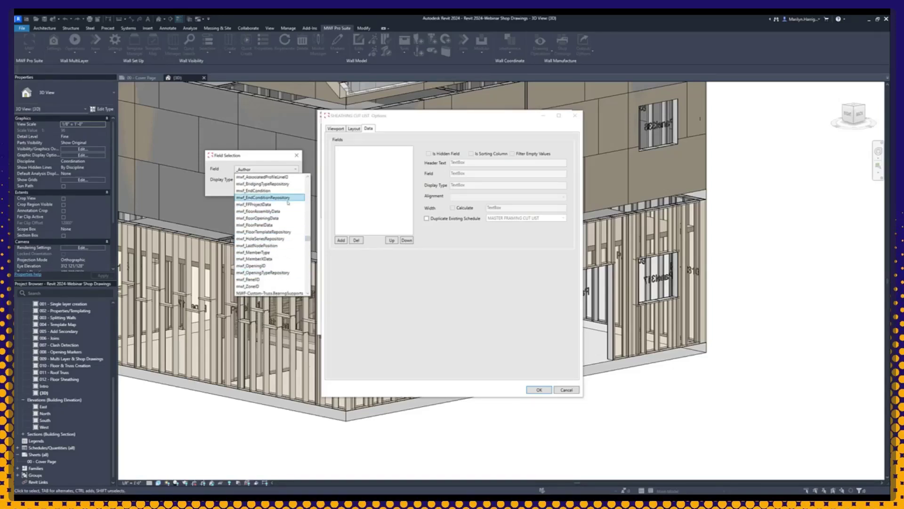
scroll(262, 235, down, 10)
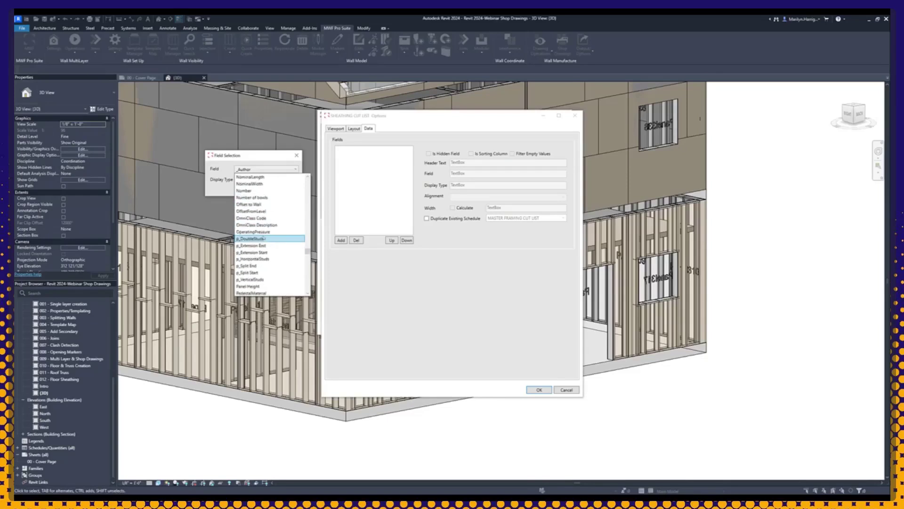
scroll(264, 240, down, 4)
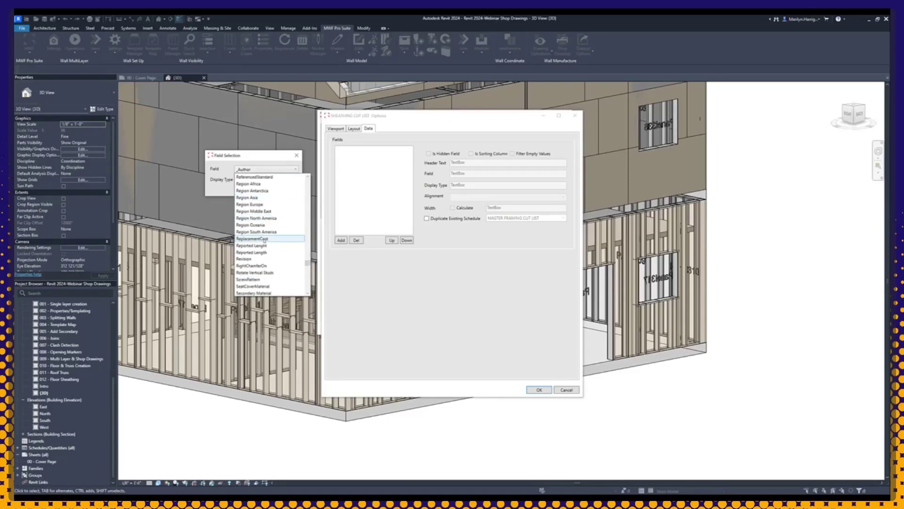
scroll(283, 264, down, 4)
scroll(293, 264, down, 15)
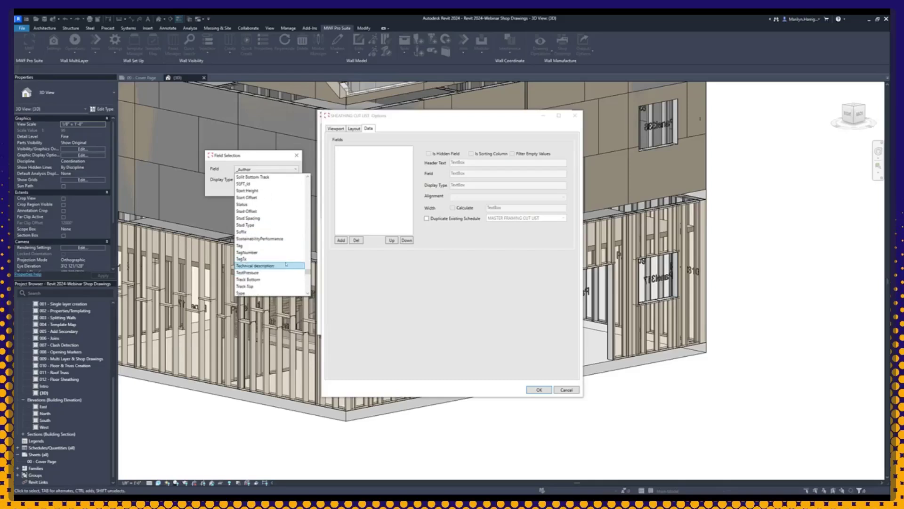
scroll(307, 285, down, 2)
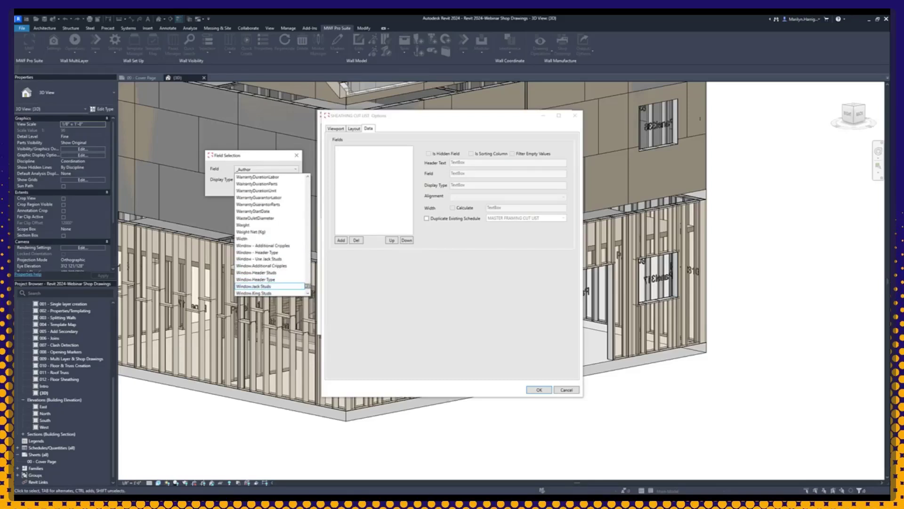
drag(308, 287, 308, 182)
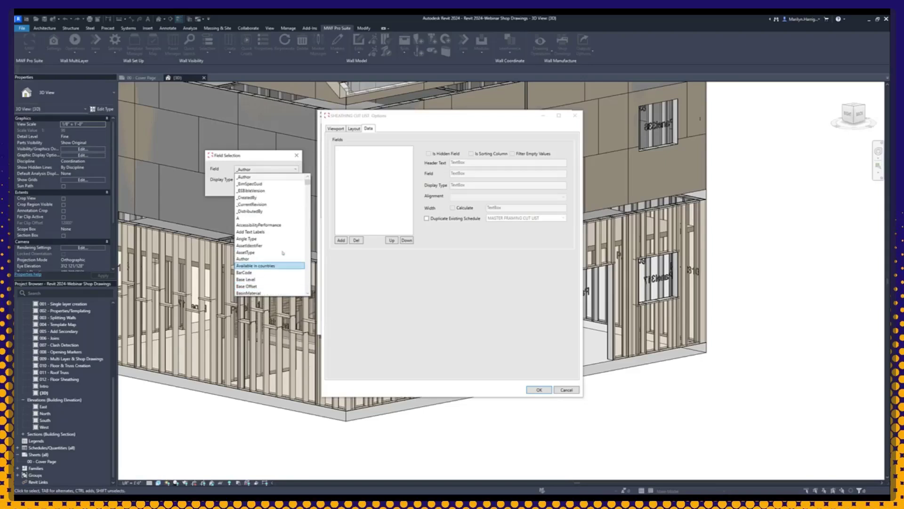
click(287, 158)
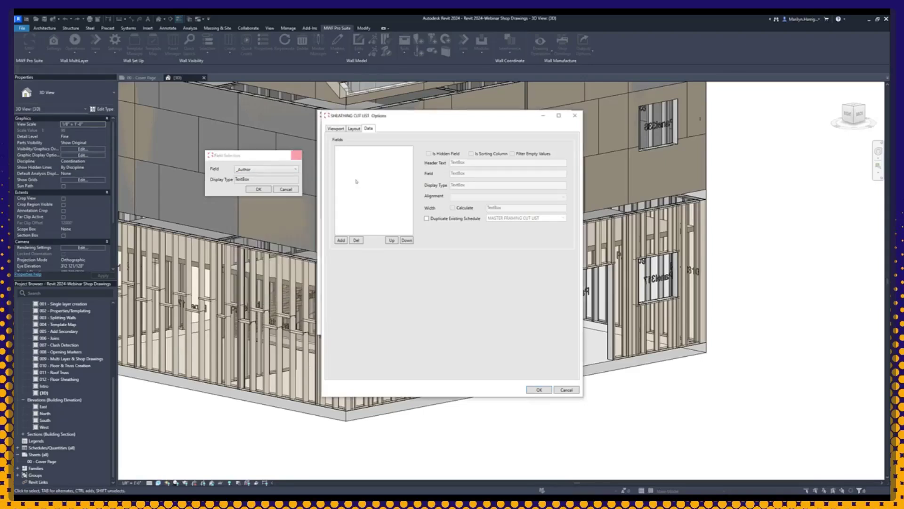
click(296, 155)
click(561, 390)
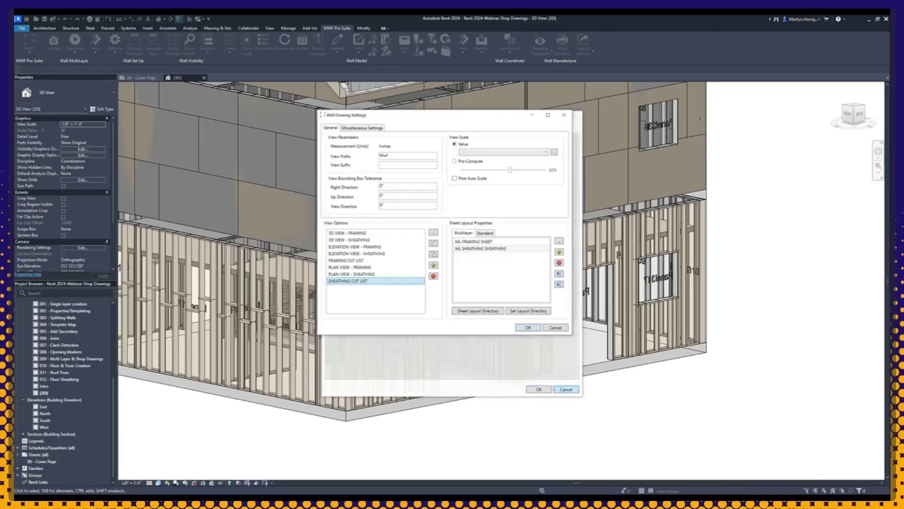
- Reopen the SHEATHING CUT LIST options, examine the duplicated schedule data setting, and accept them
double_click(366, 281)
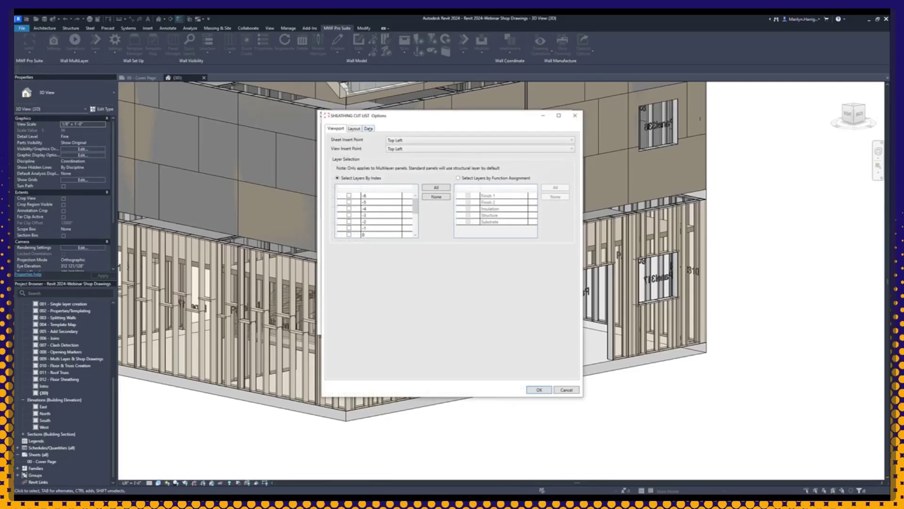
click(368, 129)
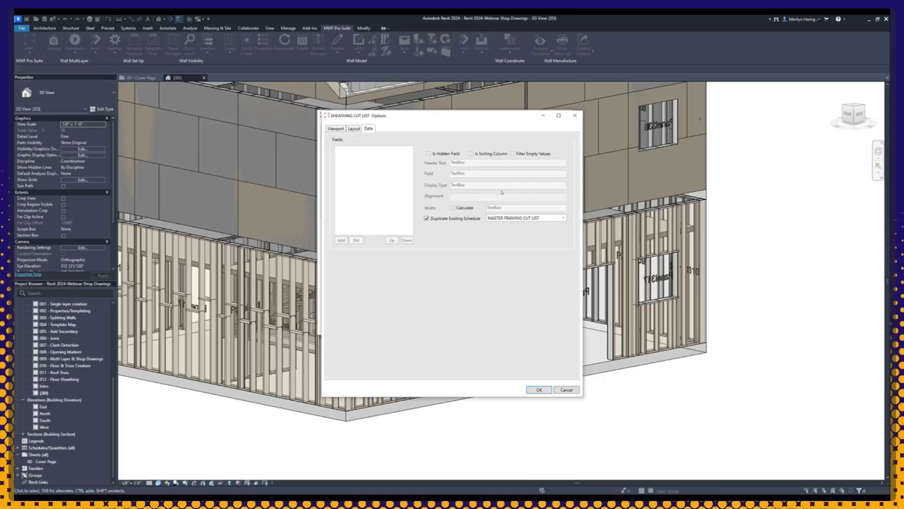
click(536, 389)
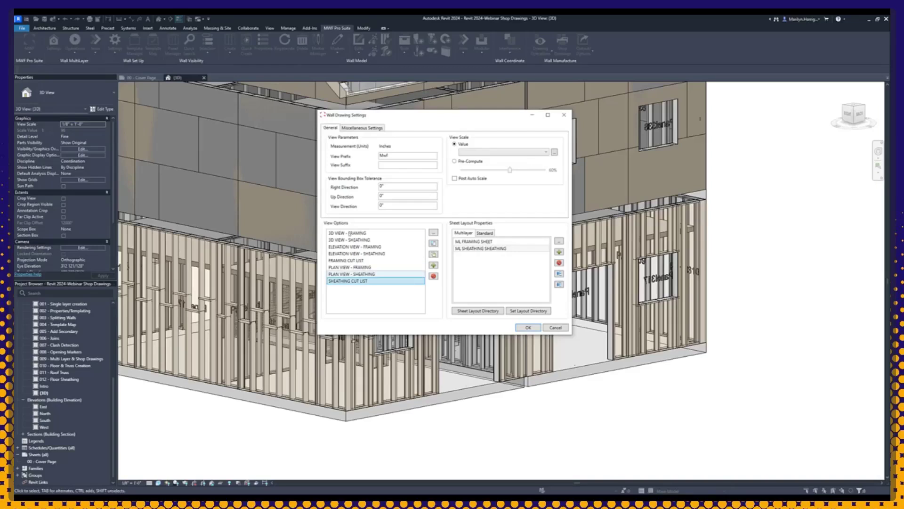
- Examine the miscellaneous distribution and panel label settings, accept the wall drawing settings and close the Wall Drawings Manager
click(361, 129)
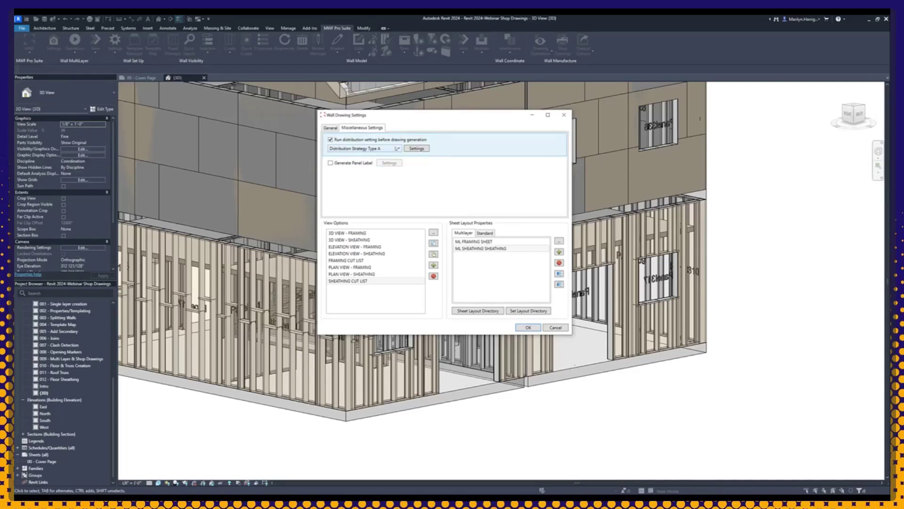
click(522, 327)
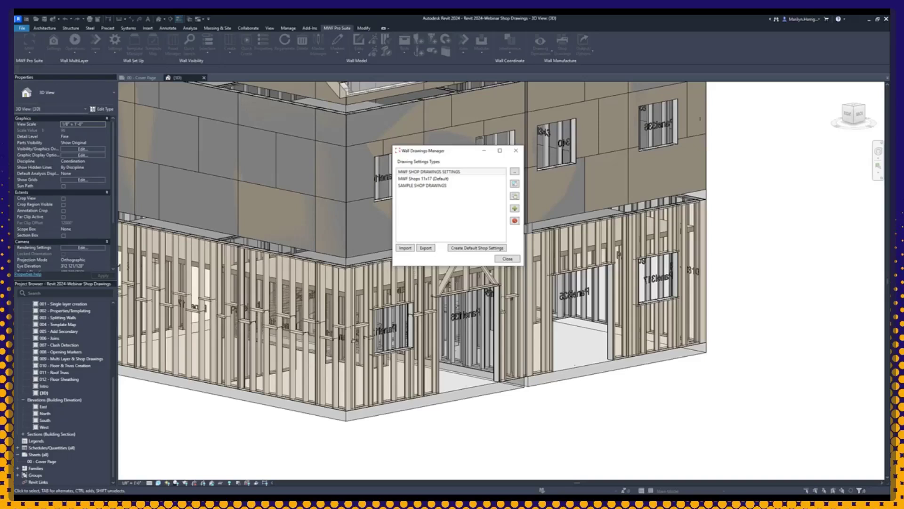
drag(413, 154, 264, 148)
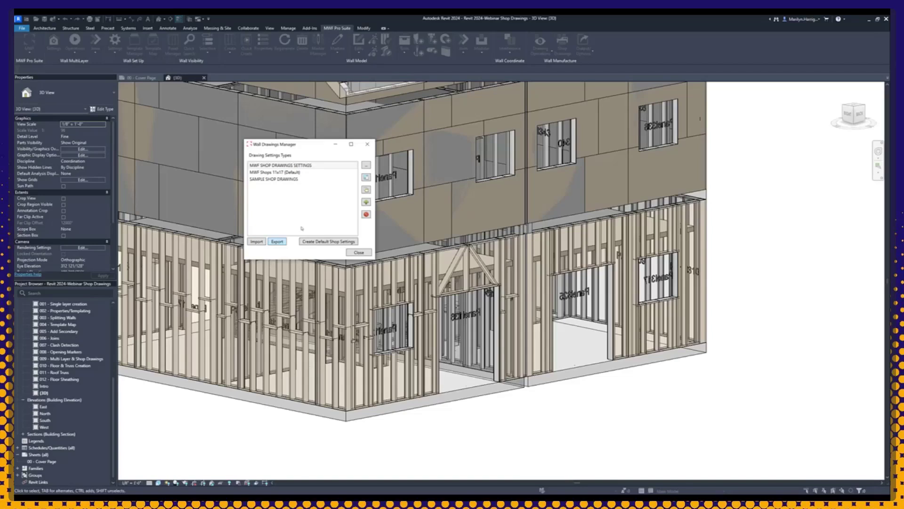
click(364, 253)
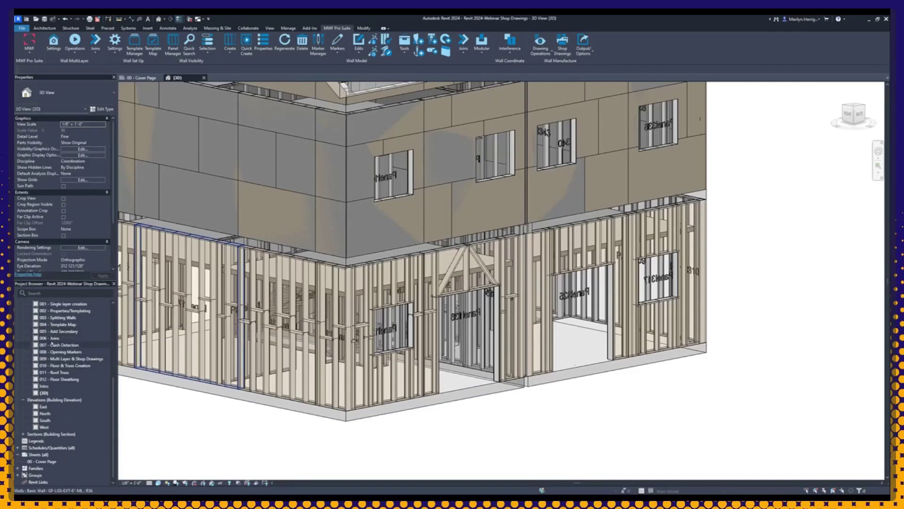
- Open the MASTER FRAMING CUT LIST schedule, review its columns, and close it, dismissing the save reminder
double_click(51, 447)
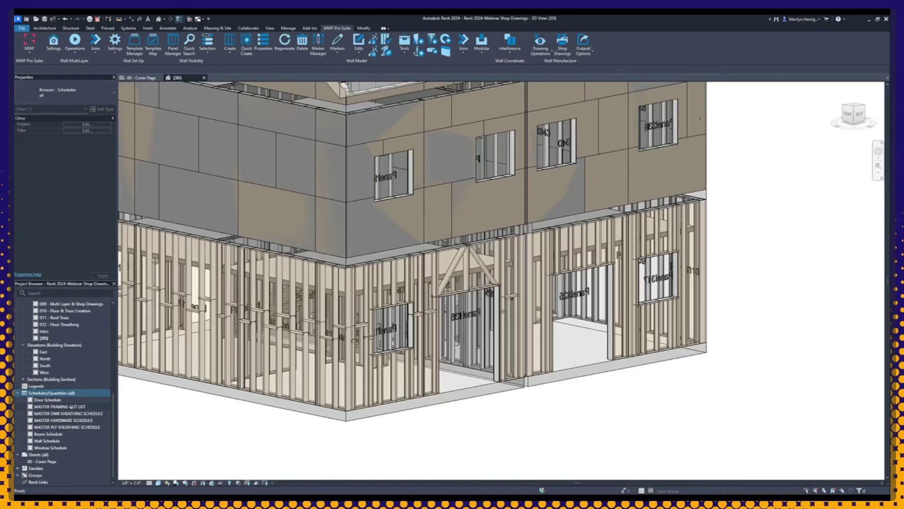
double_click(70, 406)
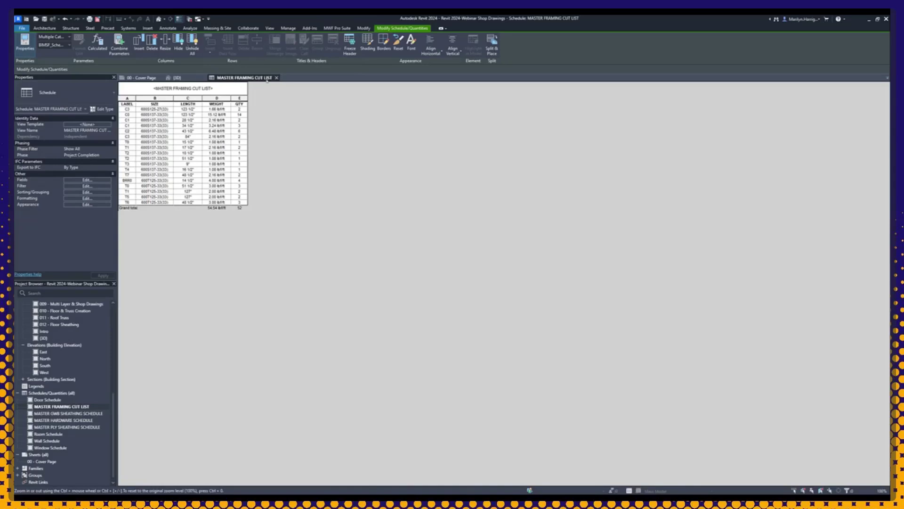
click(277, 78)
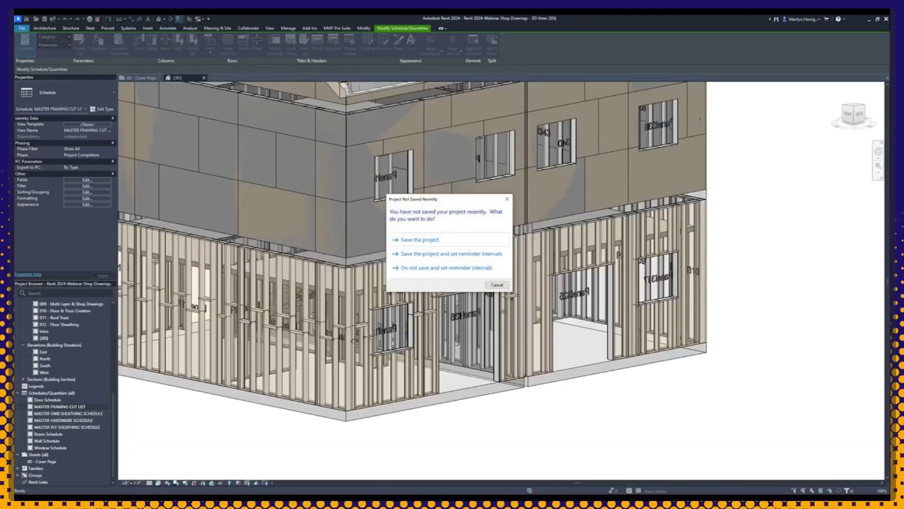
click(507, 199)
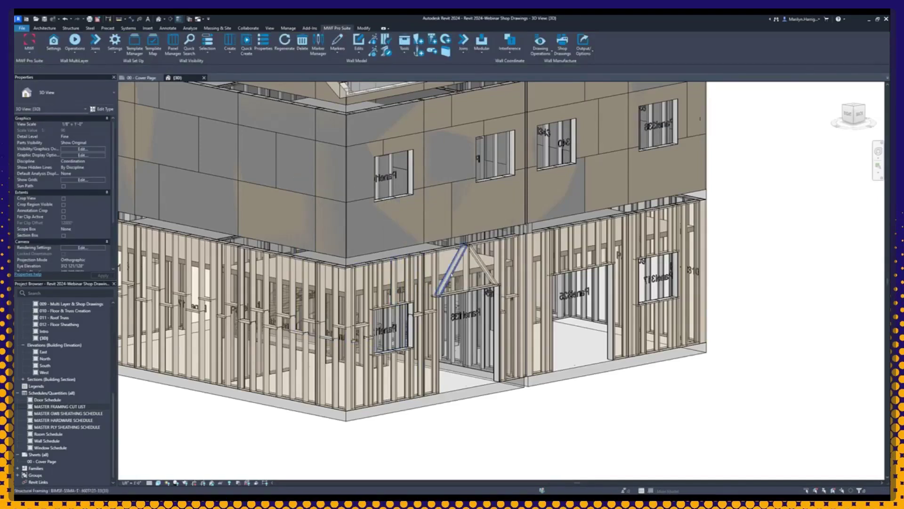
- Select a diagonal brace and a stud in the ground-floor framing together with two upper-floor sheathing panels in separate walls
click(450, 271)
ctrl+click(394, 282)
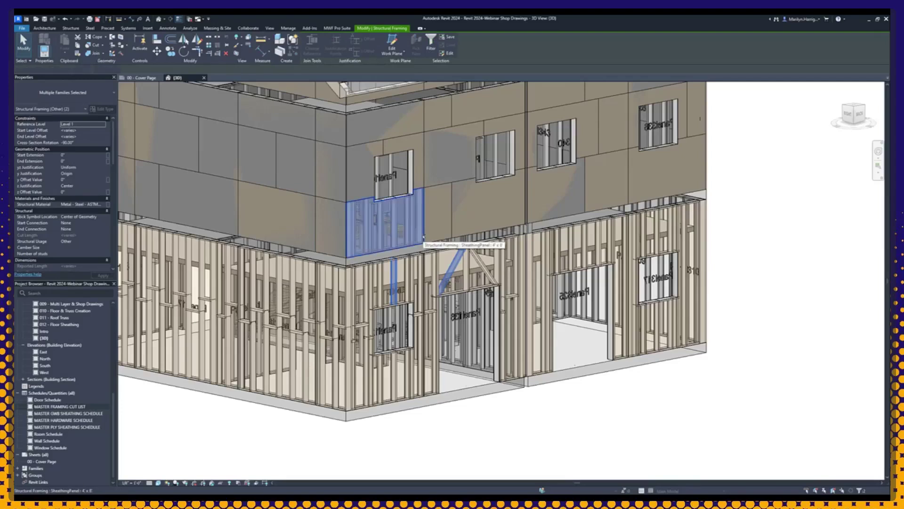
ctrl+click(424, 235)
ctrl+click(589, 205)
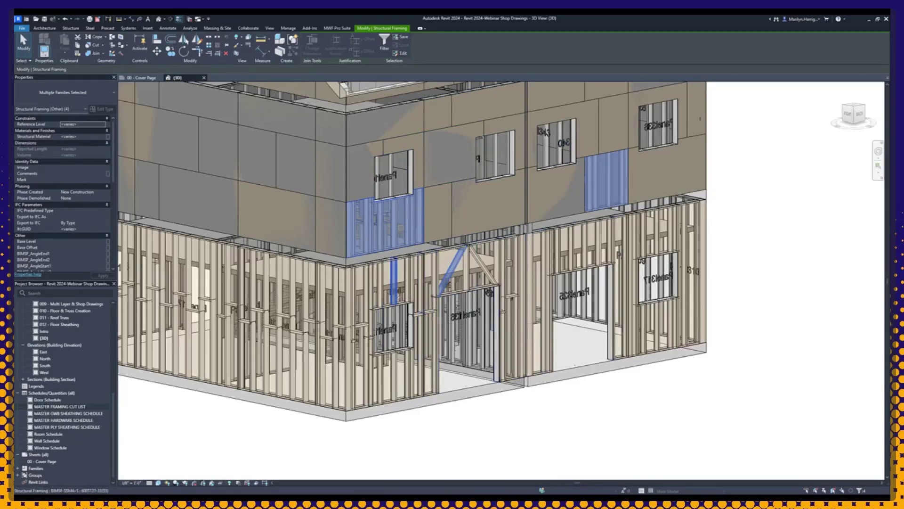
- Generate wall shop drawings for the four selected elements with MWF SHOP DRAWINGS SETTINGS, overriding existing drawings
click(331, 29)
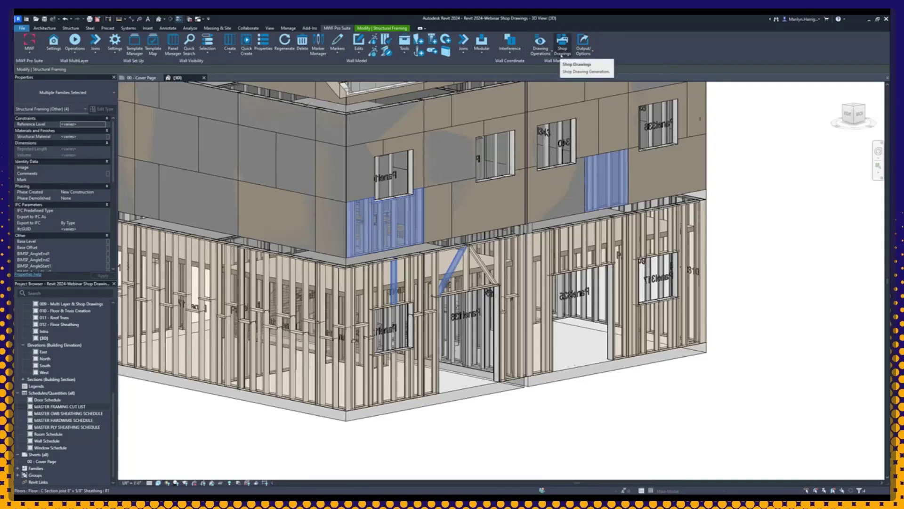
click(561, 55)
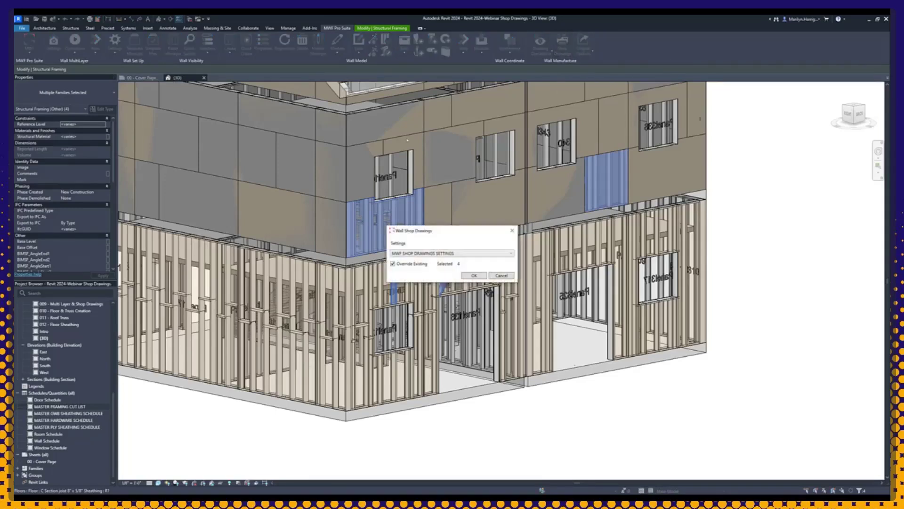
drag(405, 230, 279, 144)
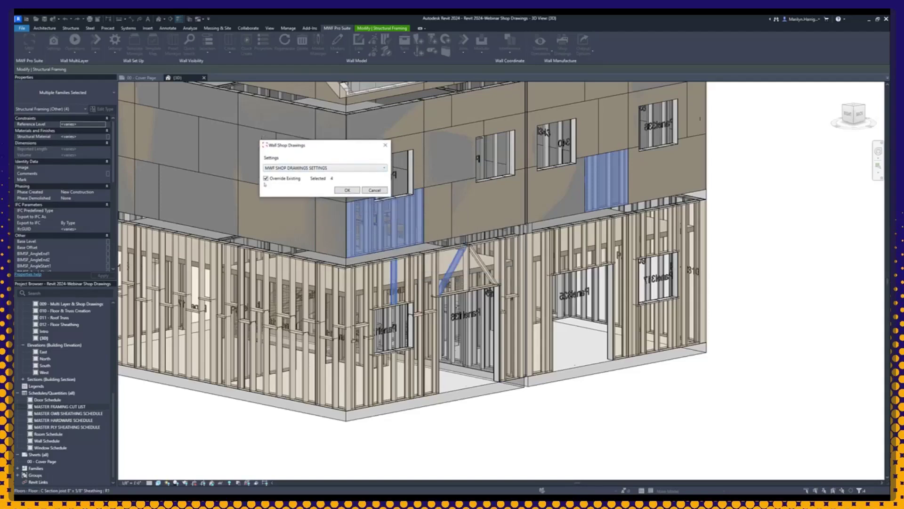
click(309, 168)
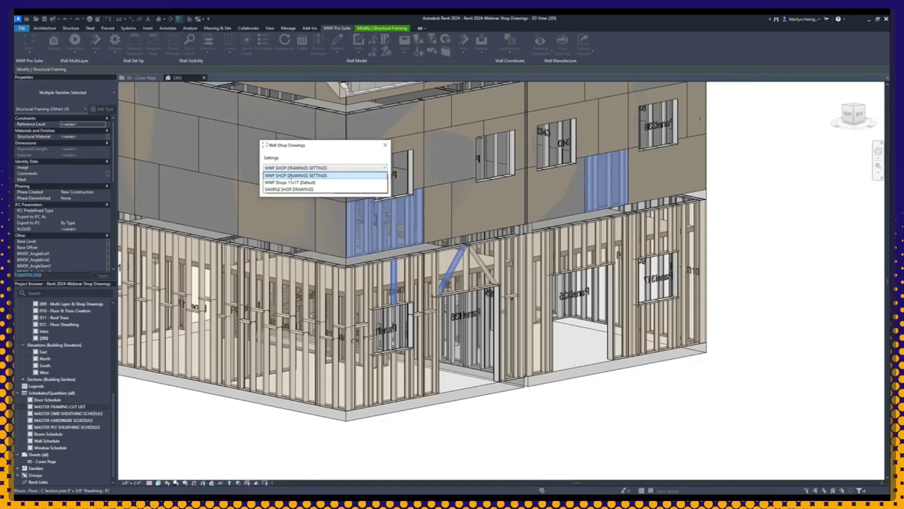
click(291, 176)
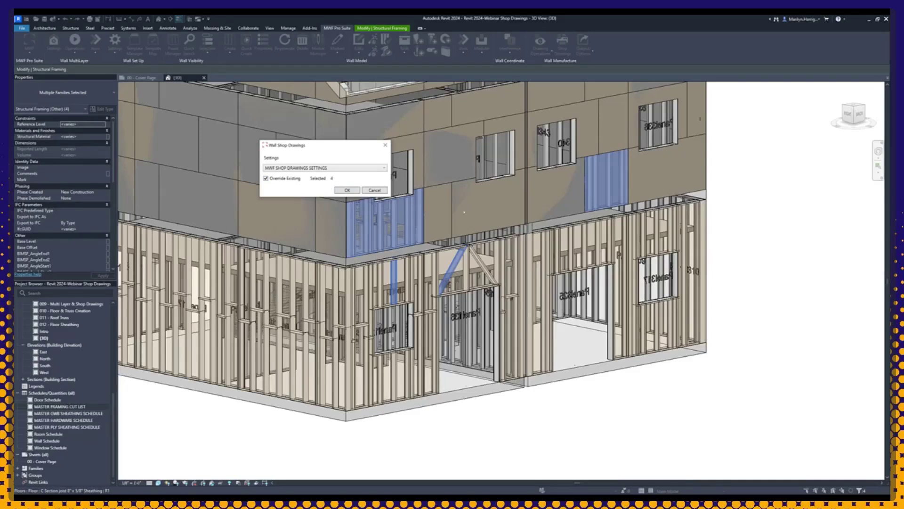
click(347, 190)
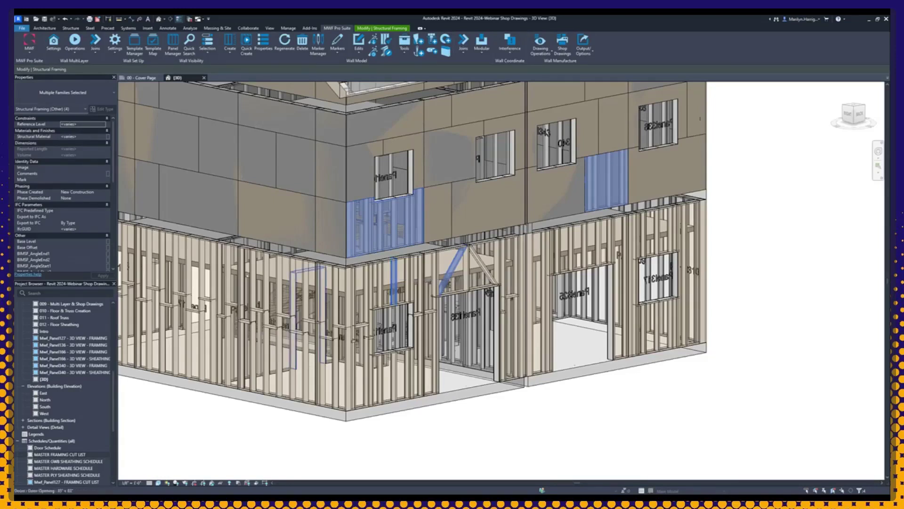
- Collapse the 3D Views and Schedules/Quantities groups in the project browser to bring up the generated panel sheets
scroll(56, 346, up, 8)
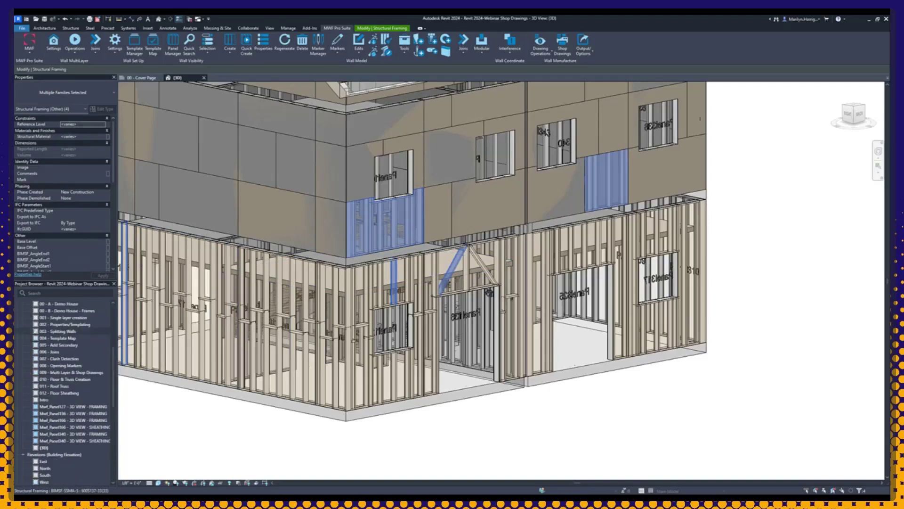
click(22, 399)
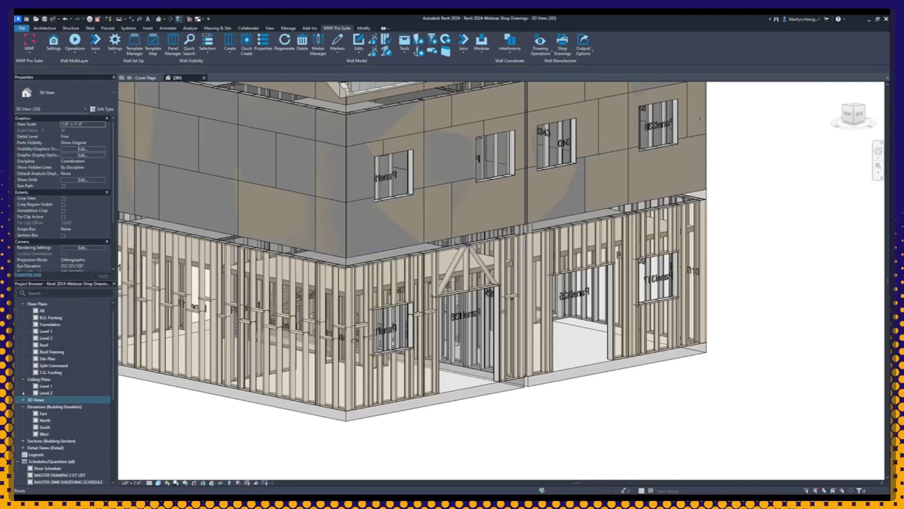
scroll(24, 396, down, 5)
click(17, 310)
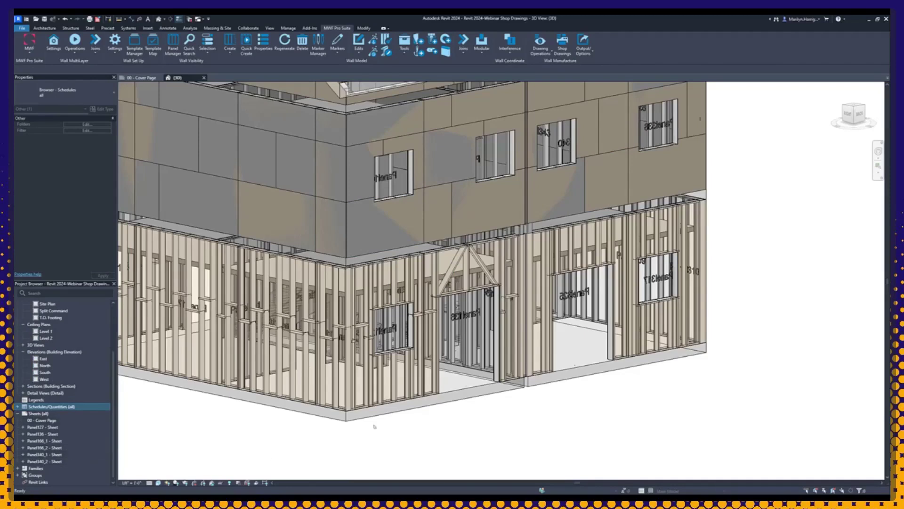
- Inspect the container and label properties of a stud beside the ground-floor window and of the diagonal brace above the door opening
scroll(386, 330, up, 5)
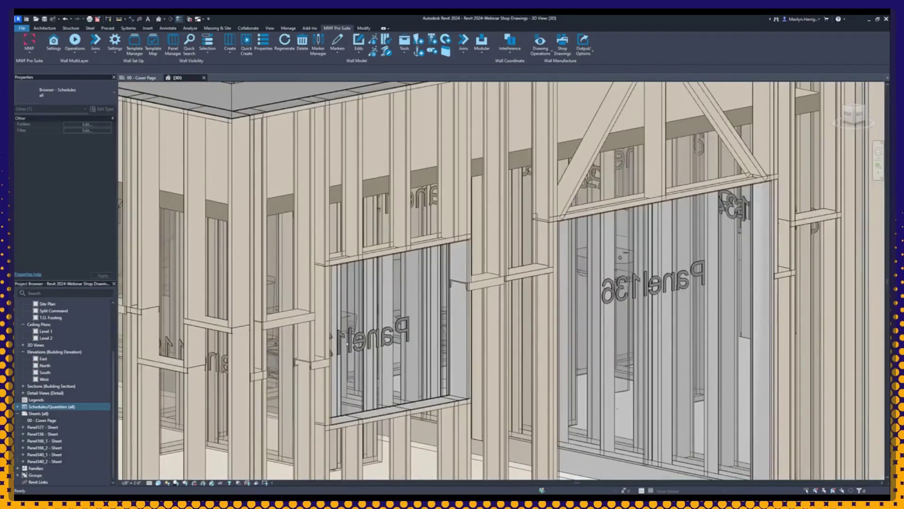
click(308, 302)
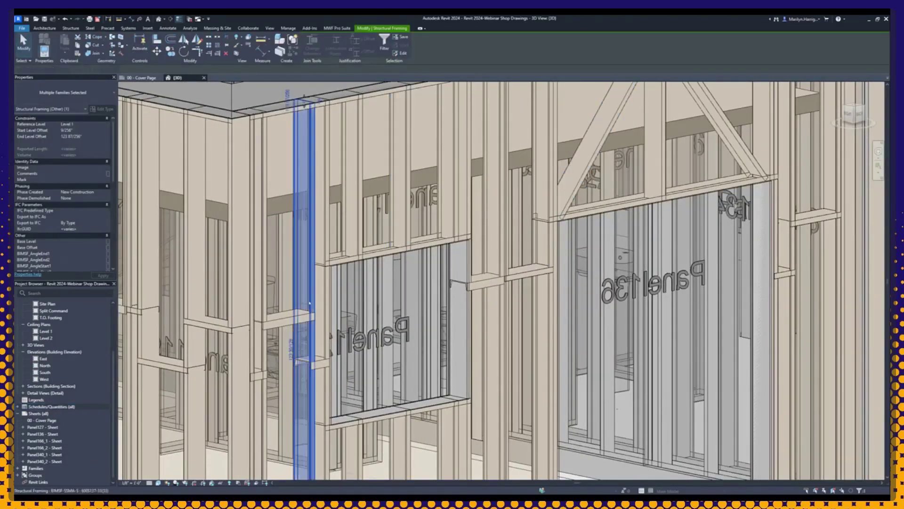
scroll(76, 204, down, 10)
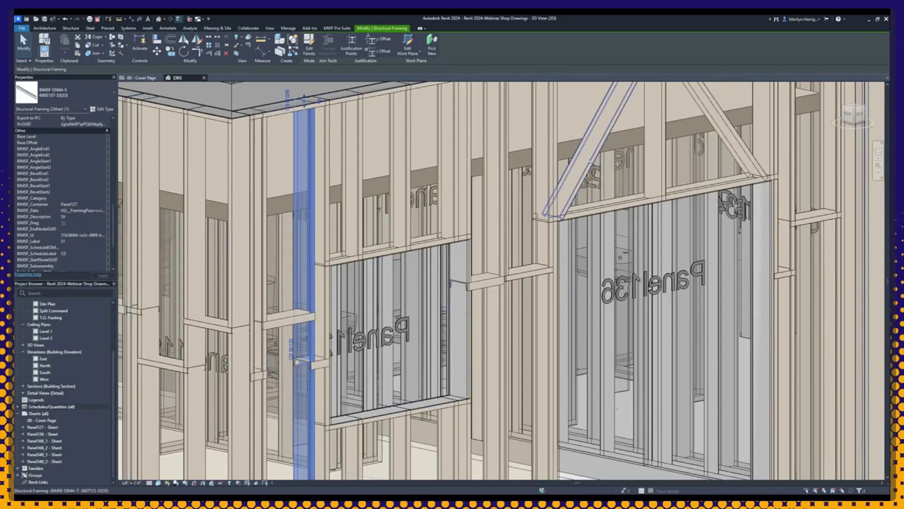
click(588, 150)
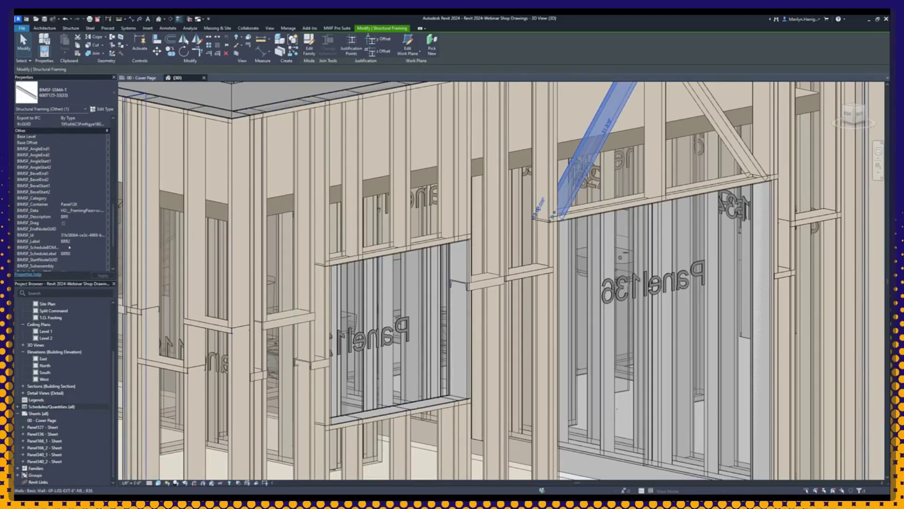
scroll(66, 149, down, 3)
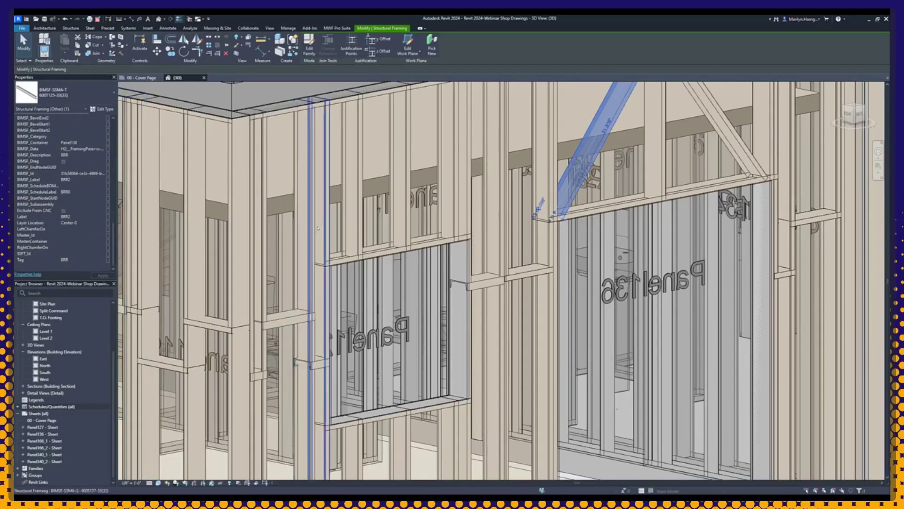
- Inspect the container and label properties of two upper-floor sheathing panels in different walls
scroll(329, 207, down, 8)
scroll(331, 207, up, 2)
scroll(331, 208, up, 3)
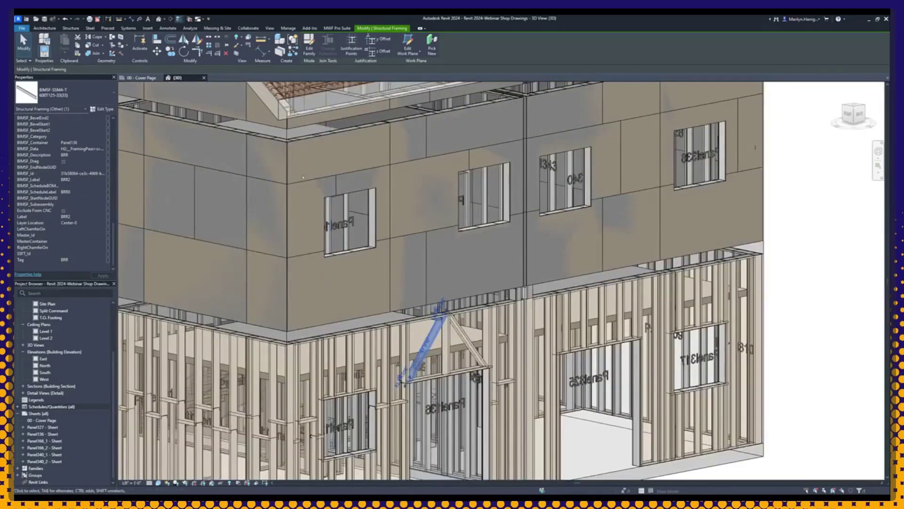
click(338, 153)
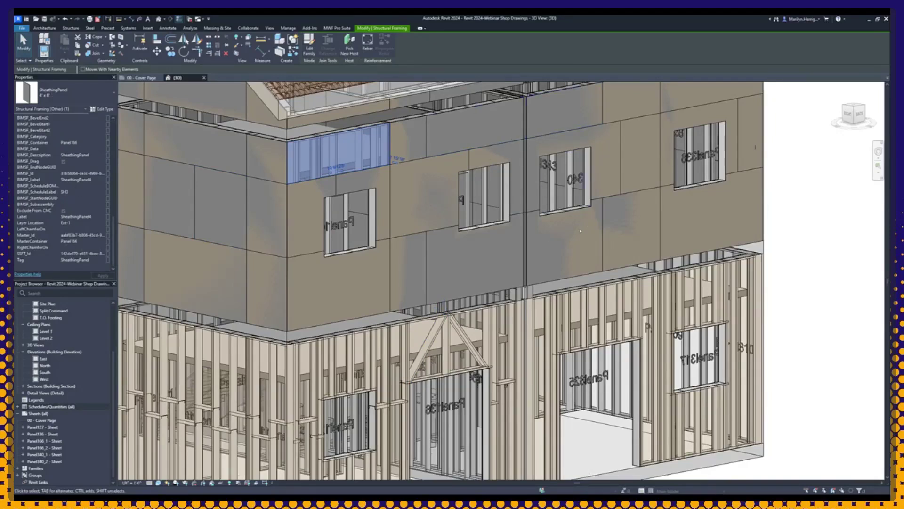
click(604, 205)
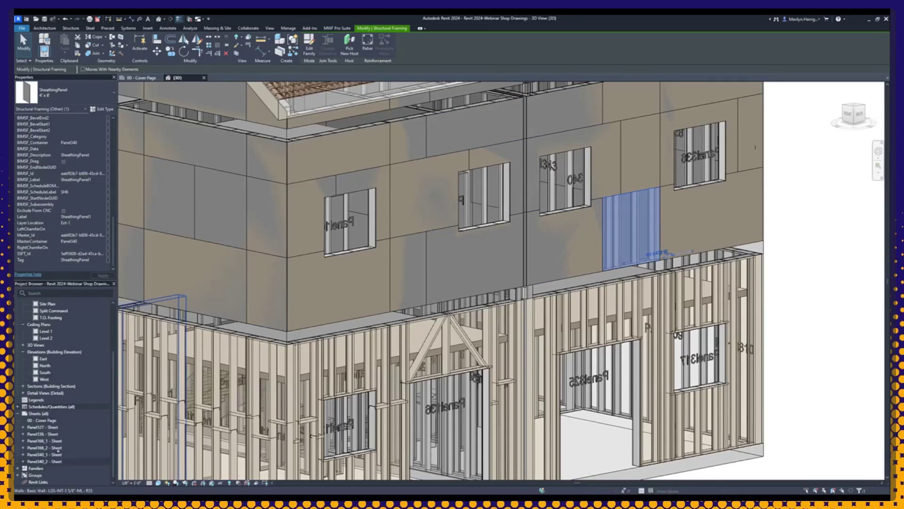
scroll(405, 372, down, 3)
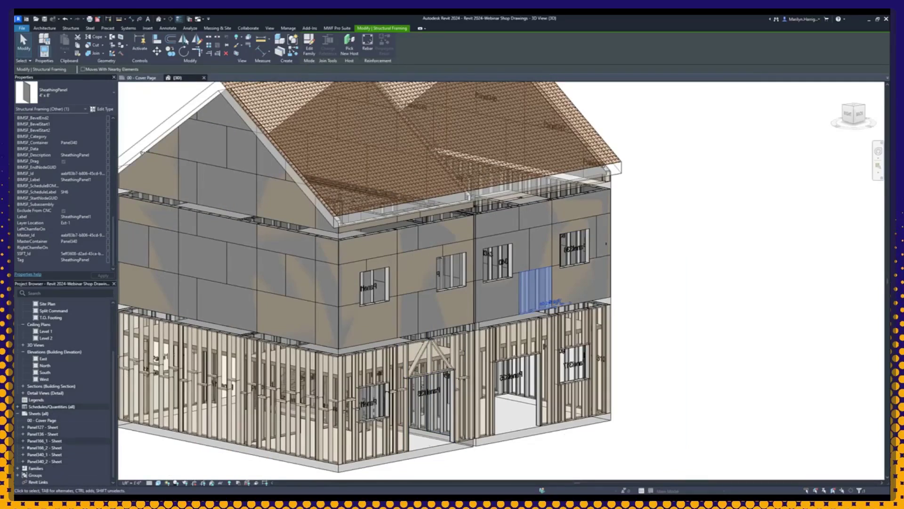
- Open the Panel127 sheet and move the ELEVATION view title down, clear of the lower dimension string
click(59, 441)
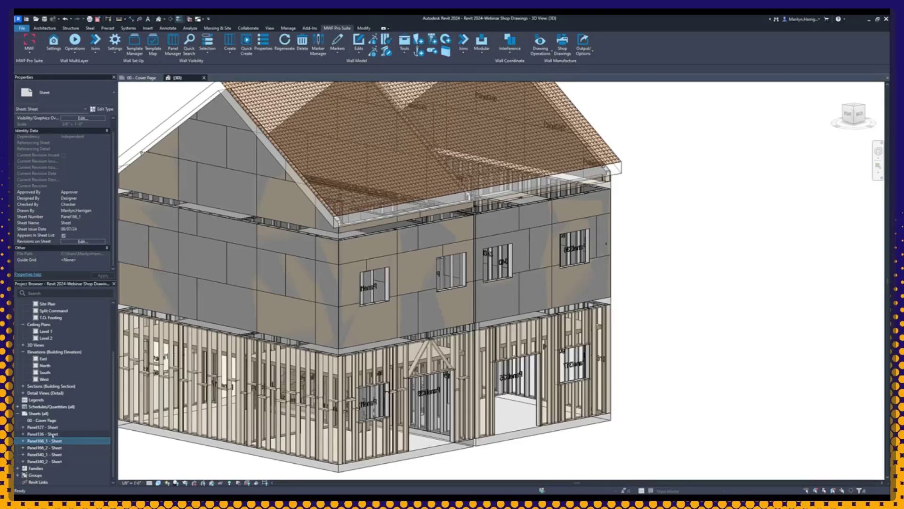
double_click(55, 428)
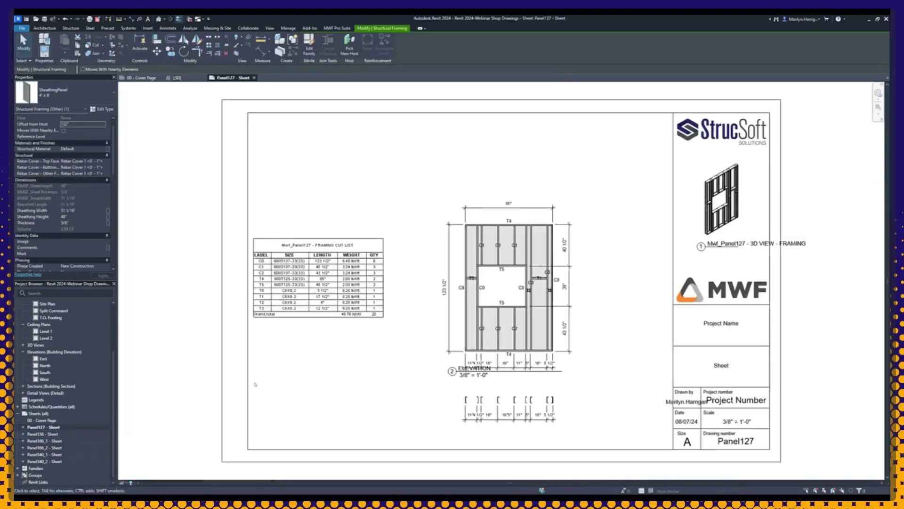
middle_drag(417, 360, 376, 323)
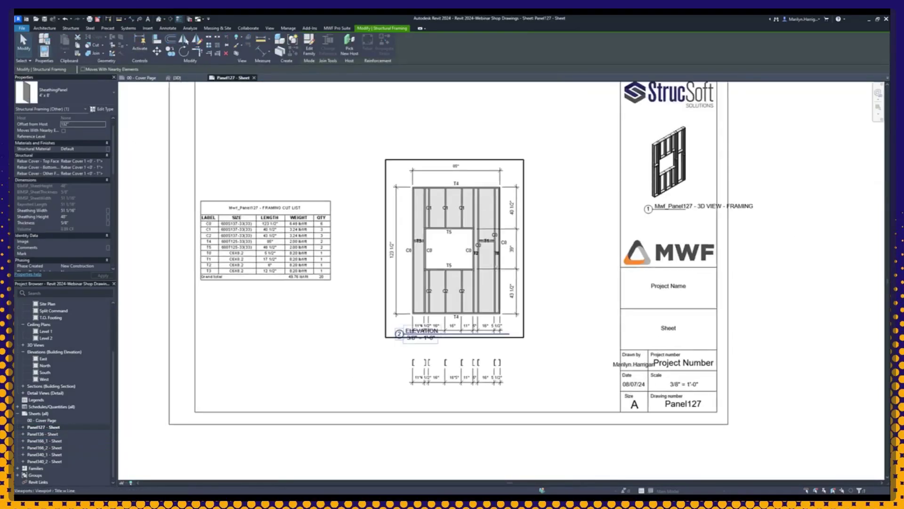
scroll(490, 272, up, 3)
middle_drag(555, 194, 556, 210)
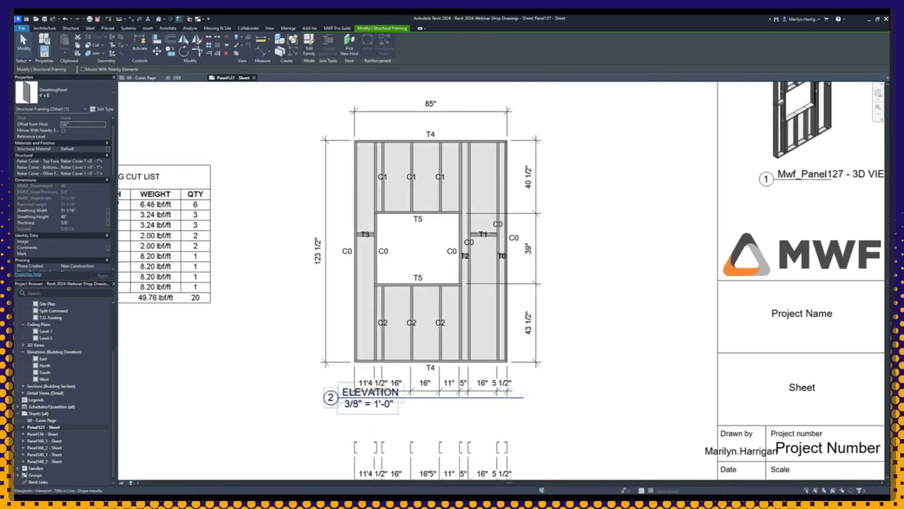
drag(357, 392, 361, 413)
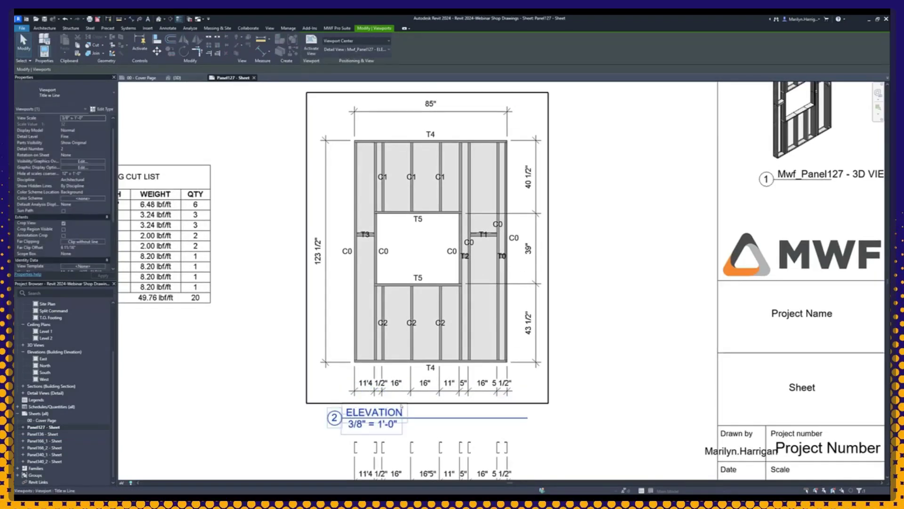
scroll(407, 419, up, 1)
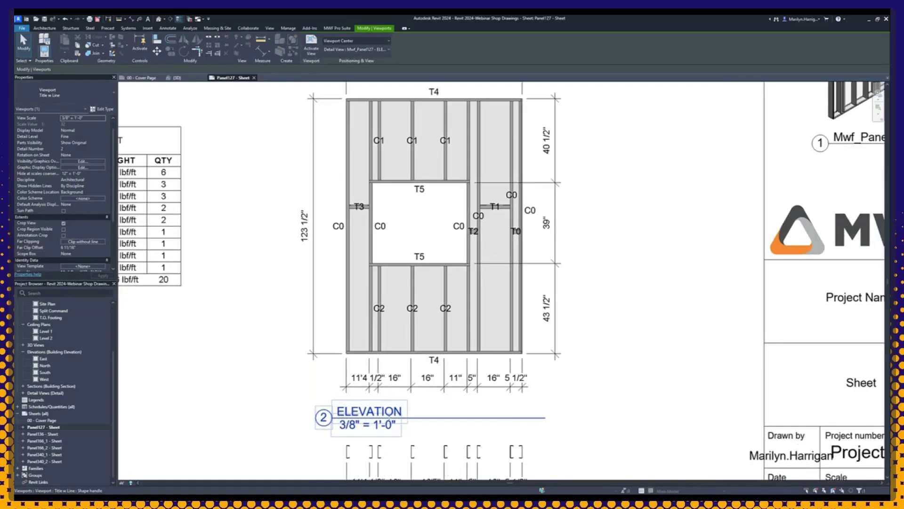
- Examine the member labels and dimensions in the Panel127 elevation and the panel's 3D framing view
scroll(385, 418, down, 3)
middle_drag(400, 364, 399, 370)
scroll(398, 370, up, 4)
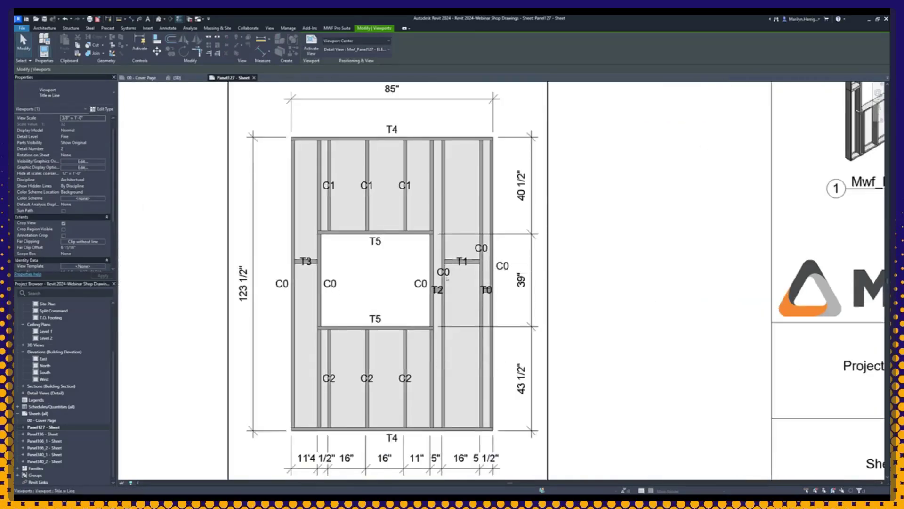
scroll(370, 420, down, 2)
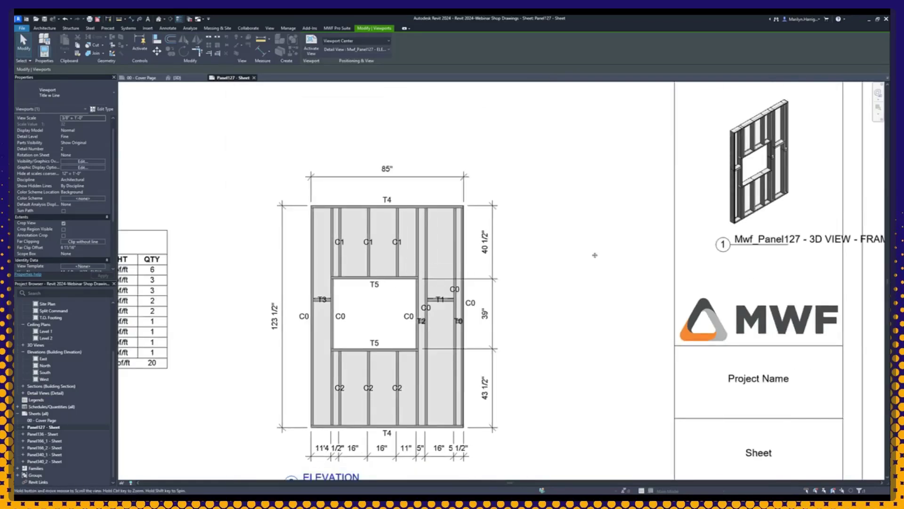
middle_drag(611, 257, 424, 323)
scroll(613, 191, up, 2)
scroll(607, 192, up, 2)
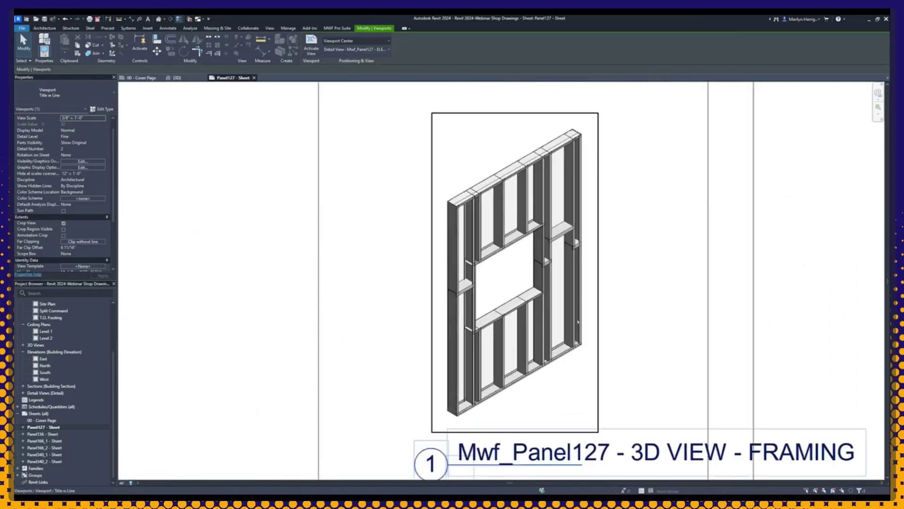
scroll(499, 262, down, 5)
- Examine the dimensioned stud layout beneath the elevation and the Panel127 framing cut list down to its grand total
middle_drag(424, 309, 483, 114)
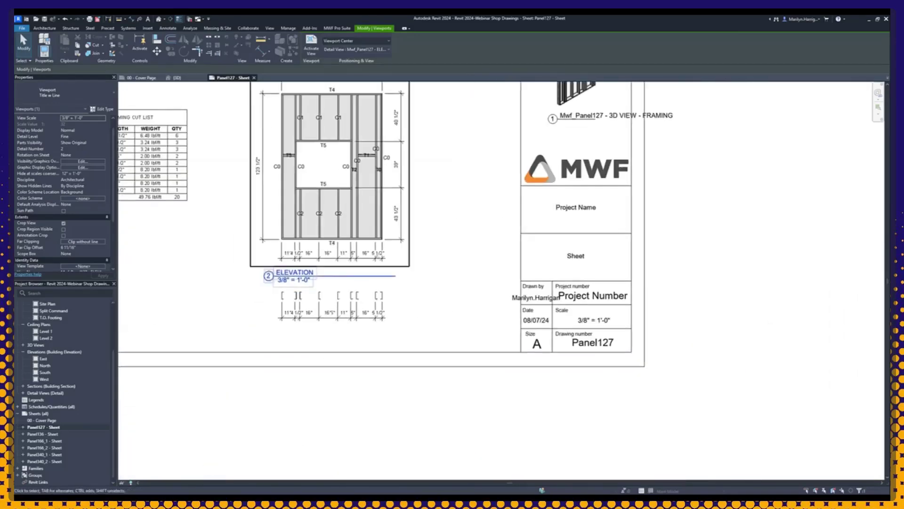
scroll(301, 311, up, 2)
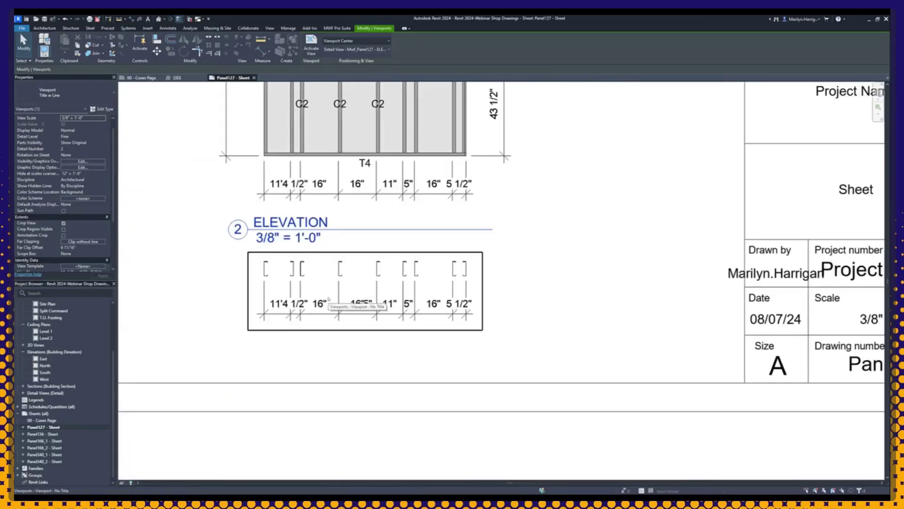
scroll(327, 356, down, 1)
scroll(327, 356, down, 2)
middle_drag(434, 373, 631, 401)
scroll(425, 404, up, 3)
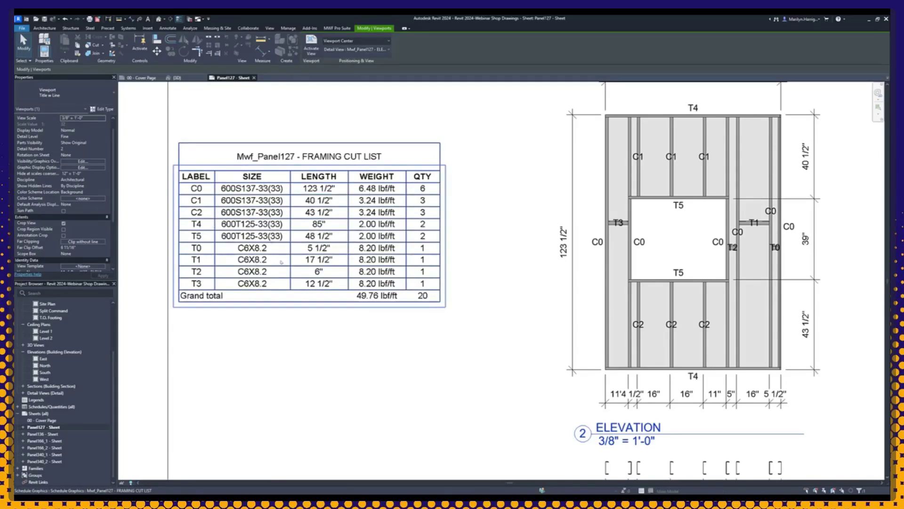
scroll(315, 214, down, 3)
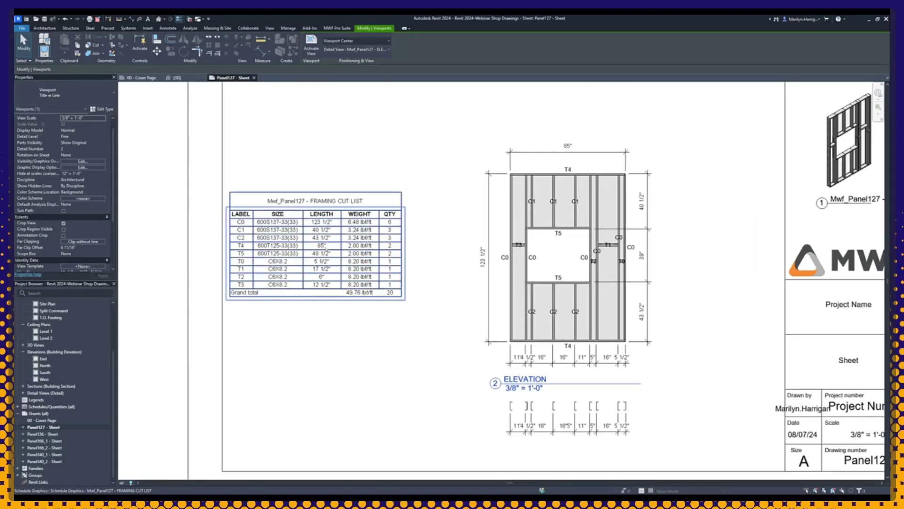
scroll(377, 290, down, 1)
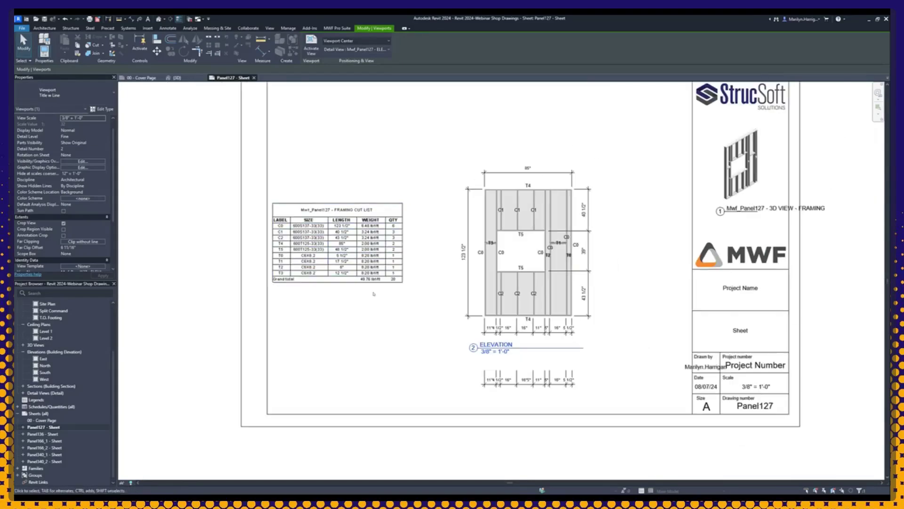
scroll(377, 290, up, 5)
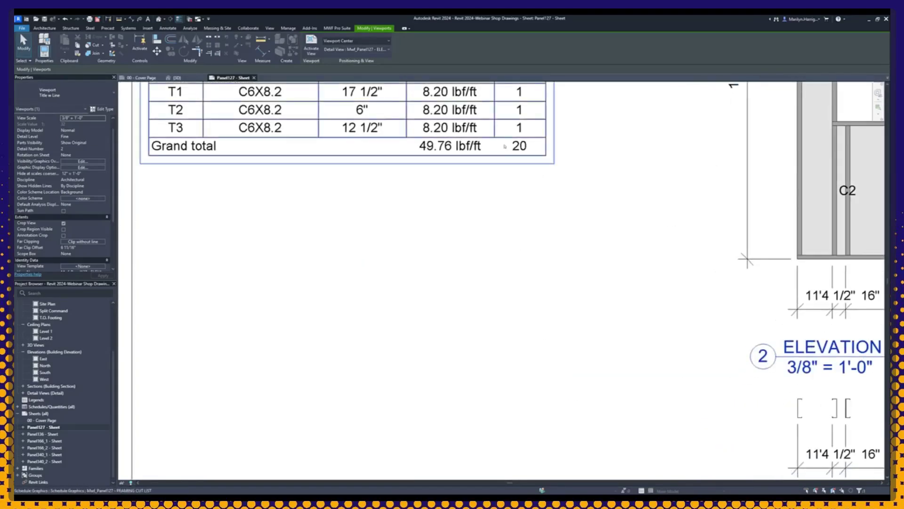
- Open the Panel136 sheet and move the ELEVATION view title down, clear of the lower dimension string
scroll(507, 140, down, 5)
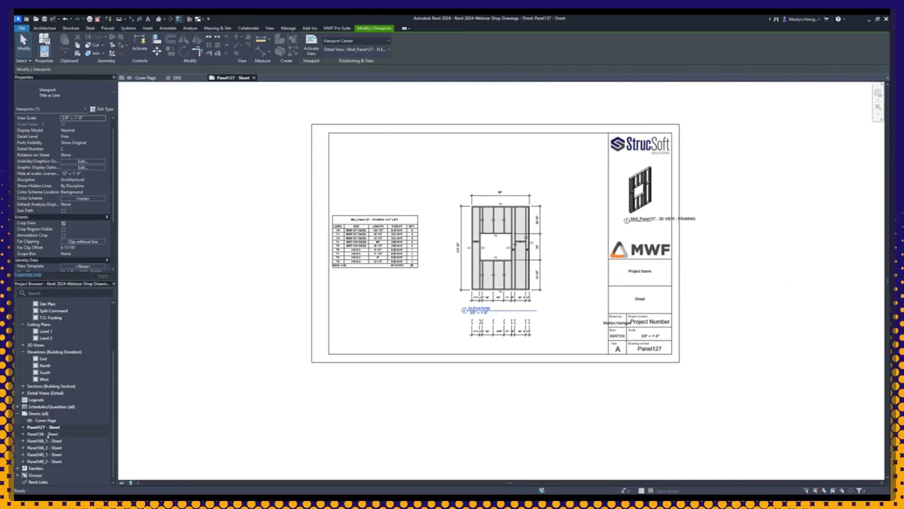
double_click(49, 434)
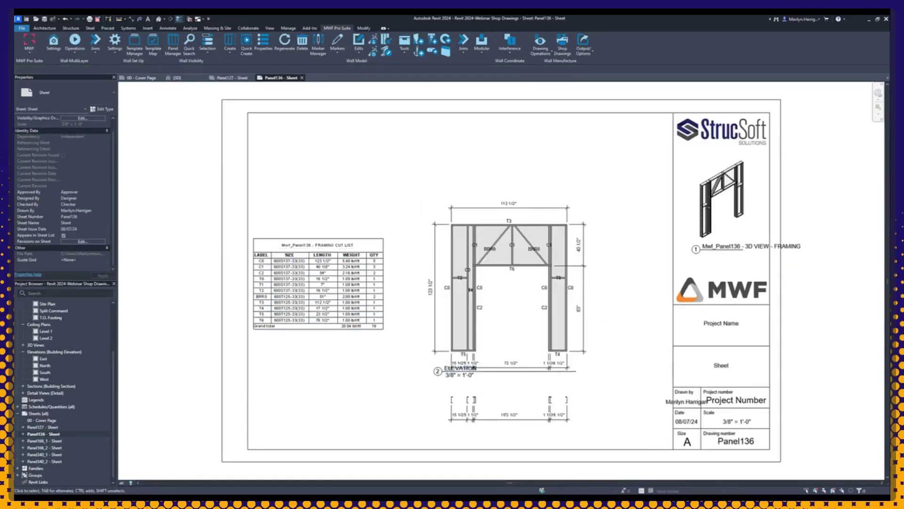
middle_drag(352, 377, 298, 346)
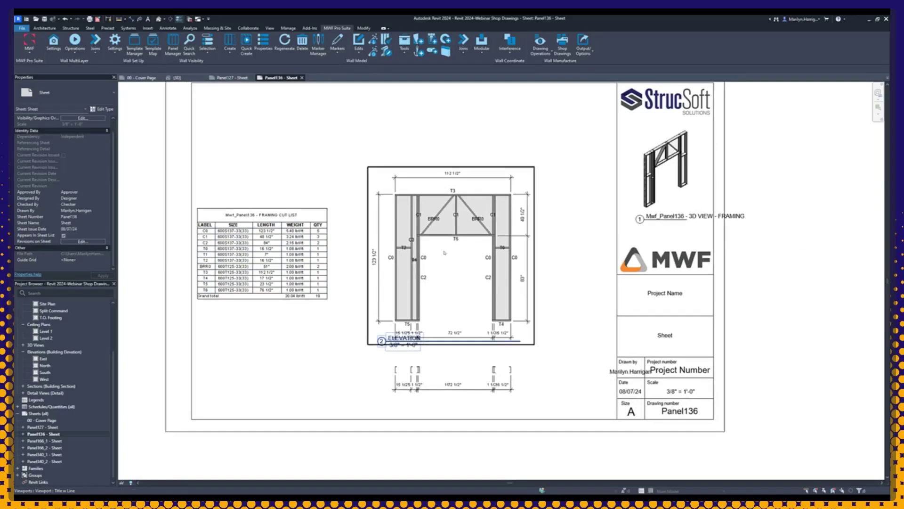
scroll(449, 245, up, 1)
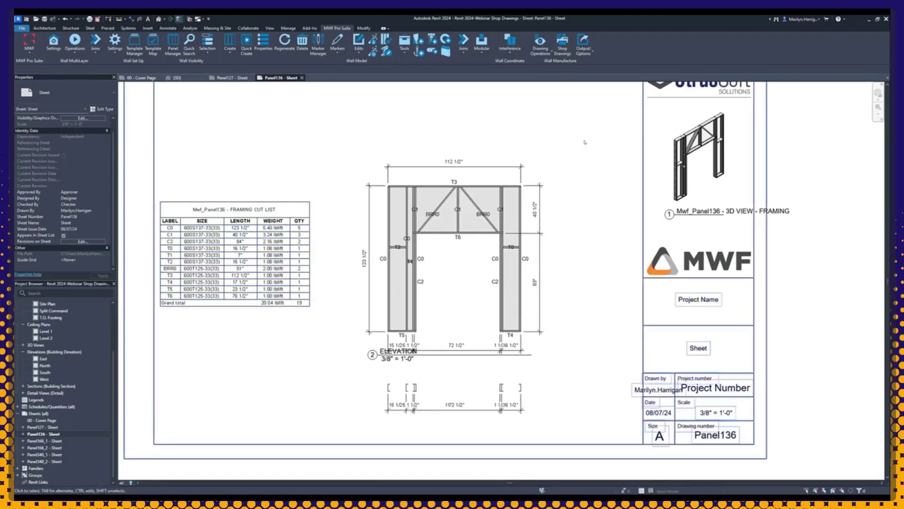
click(384, 354)
drag(384, 354, 385, 367)
scroll(346, 366, down, 2)
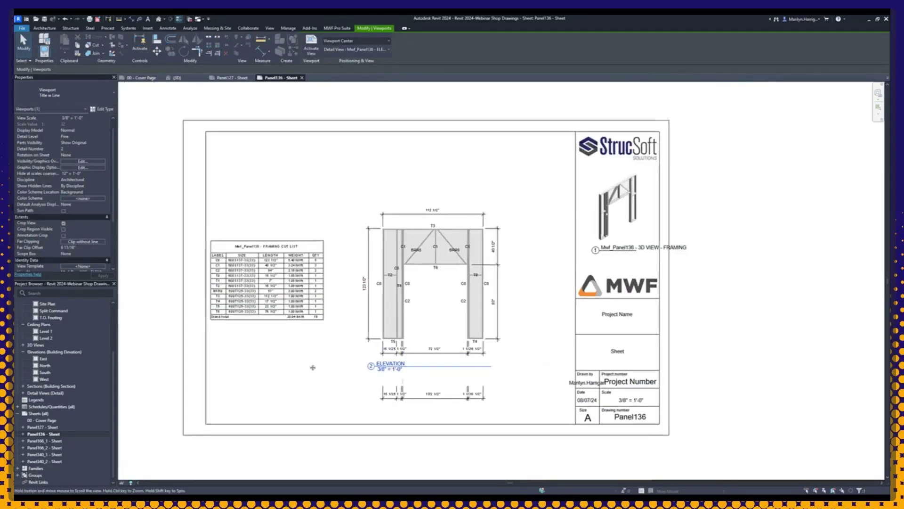
- Open the Panel166_1 sheet and shift its ELEVATION view title down, below the bottom dimension string
click(55, 441)
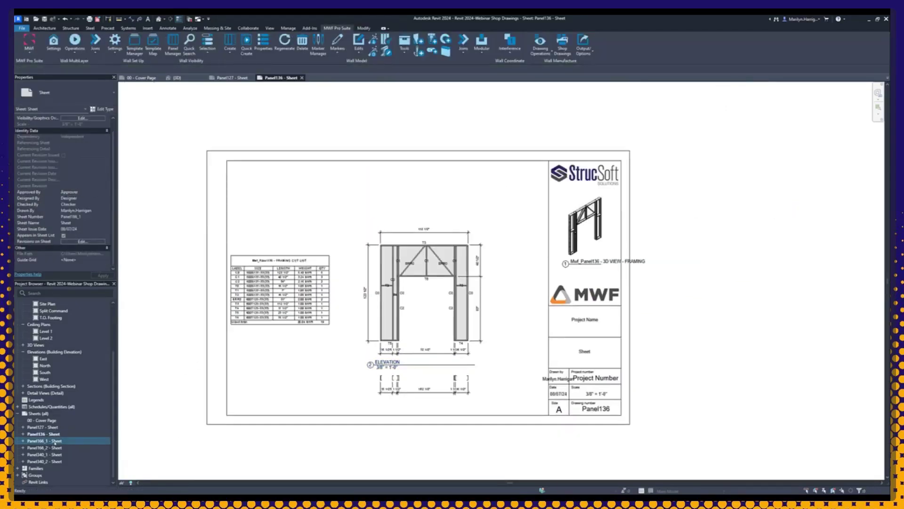
double_click(55, 441)
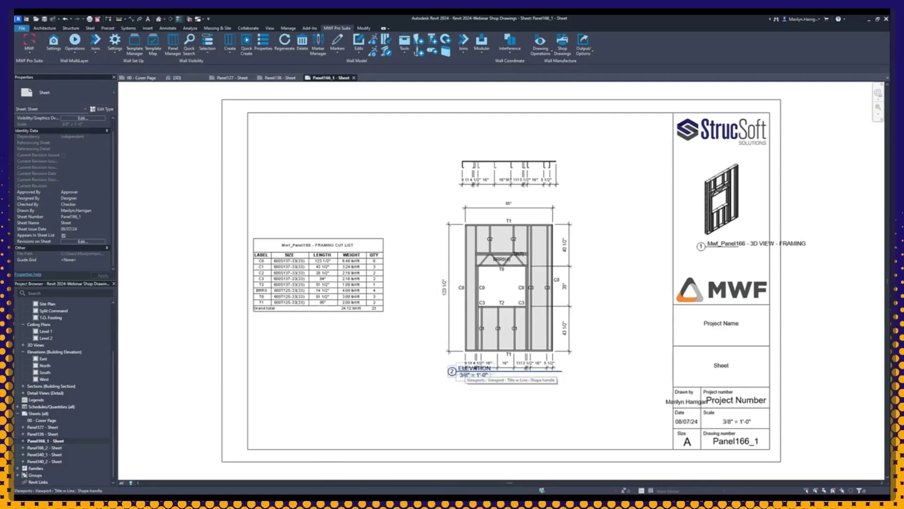
middle_drag(474, 368, 475, 369)
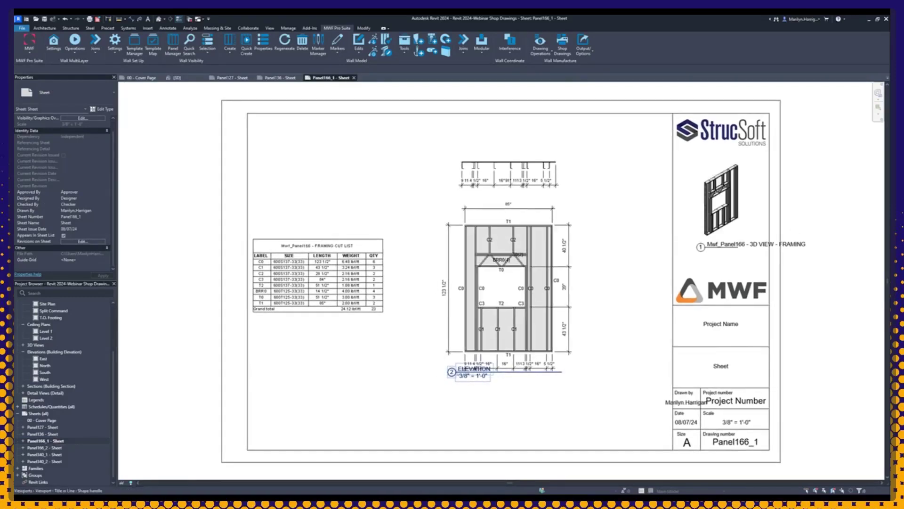
drag(451, 372, 451, 383)
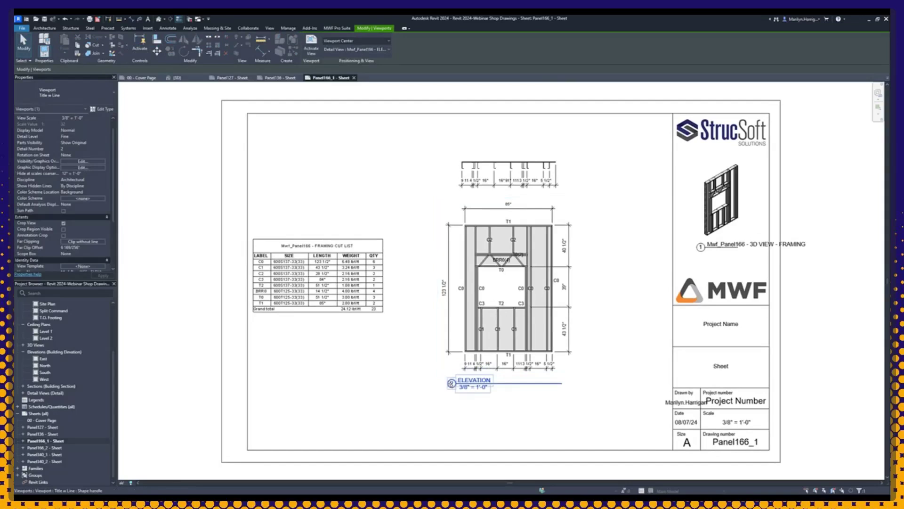
middle_drag(395, 382, 342, 374)
- Open the Panel166_2 sheet and examine its 3D sheathing view and the dimensioned sheathing elevation
double_click(47, 448)
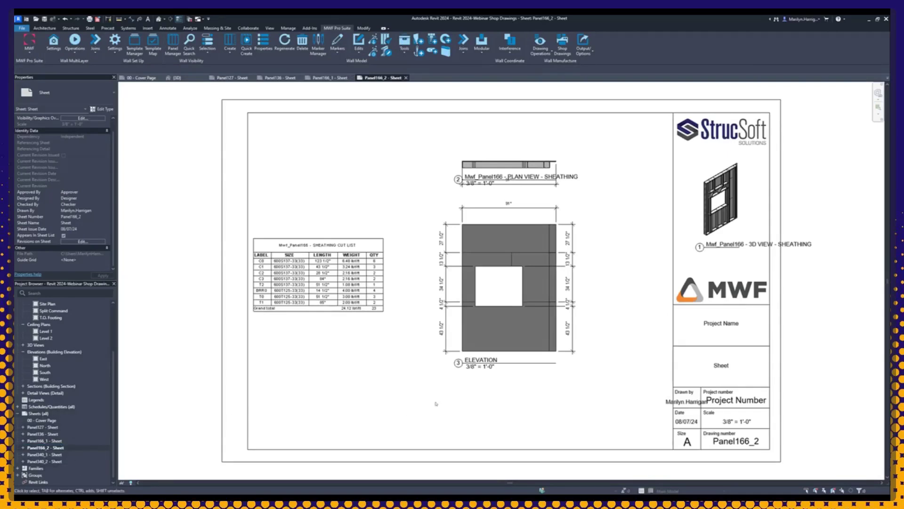
middle_drag(416, 413, 378, 402)
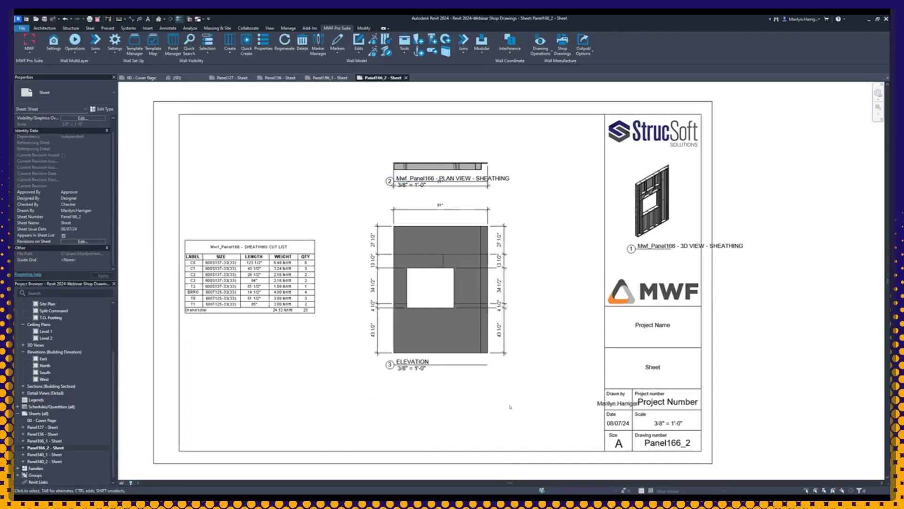
scroll(573, 208, up, 5)
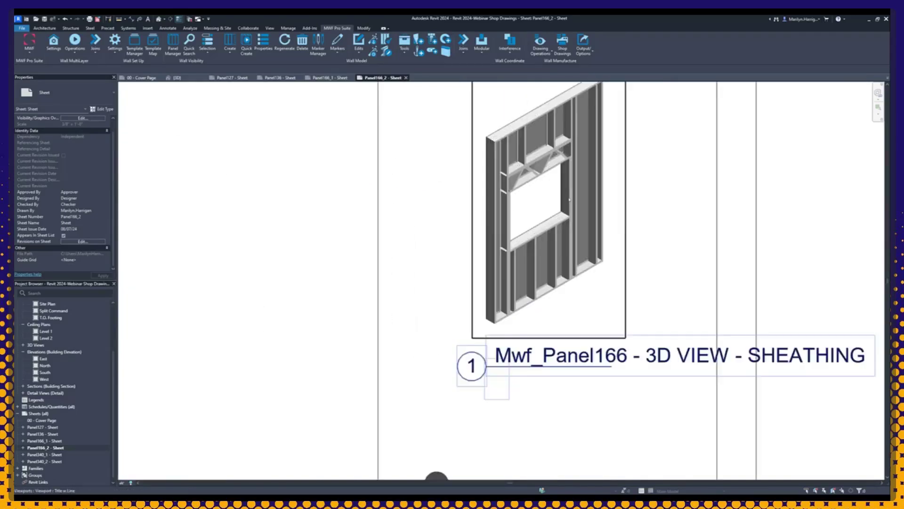
scroll(573, 209, down, 3)
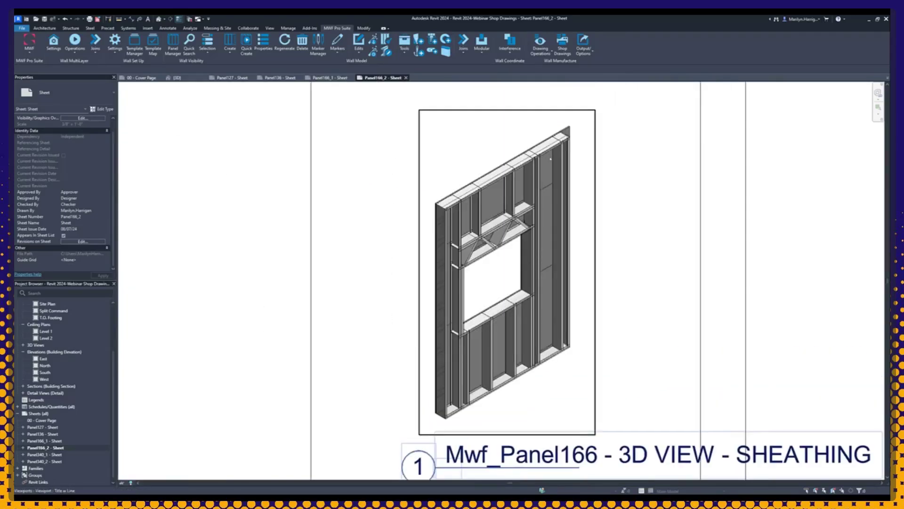
scroll(553, 153, down, 4)
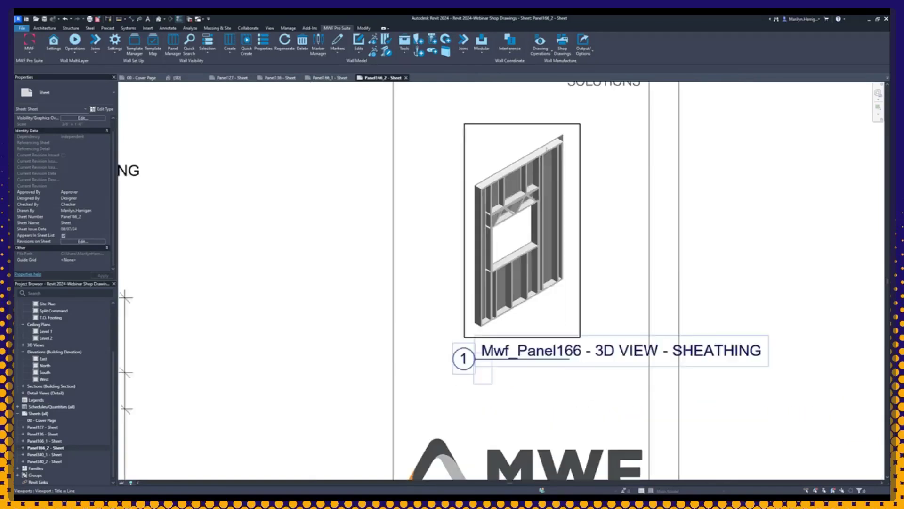
scroll(414, 296, up, 4)
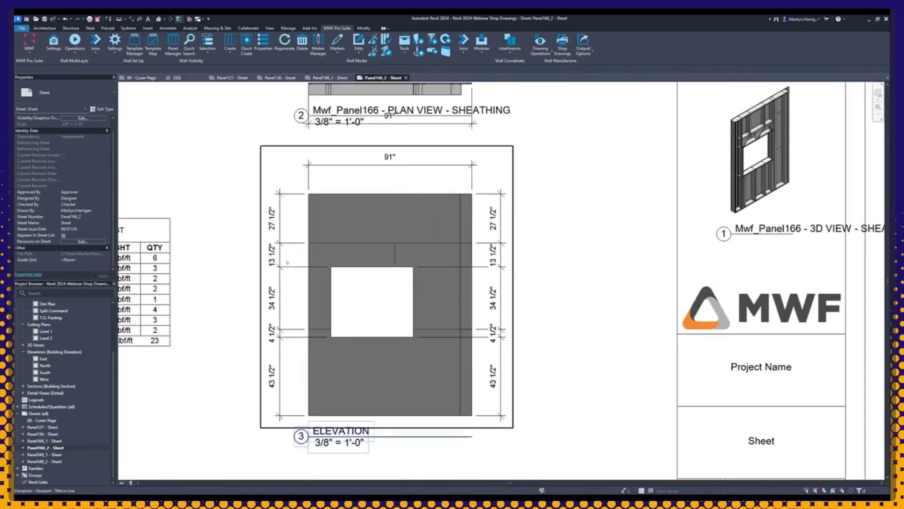
- Activate the Panel166_2 elevation view, inspect the uppermost sheathing panel's properties, and deactivate the view
double_click(371, 304)
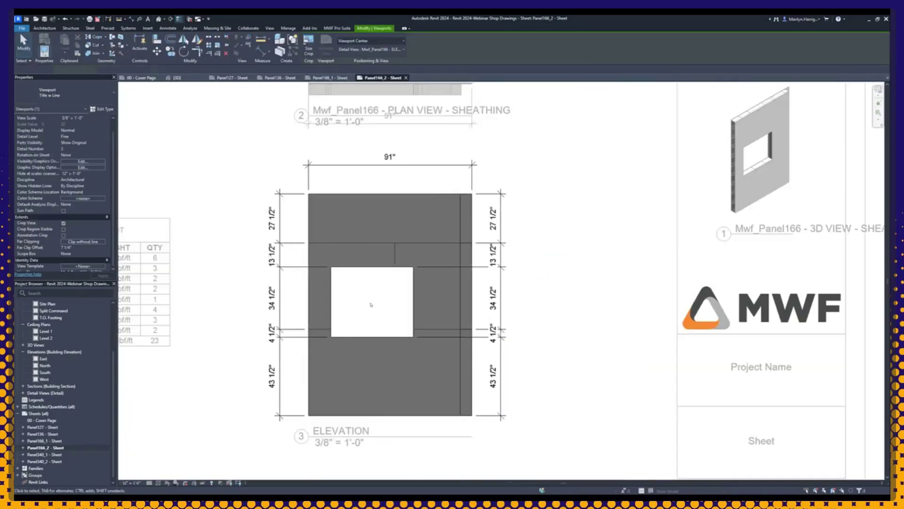
click(390, 197)
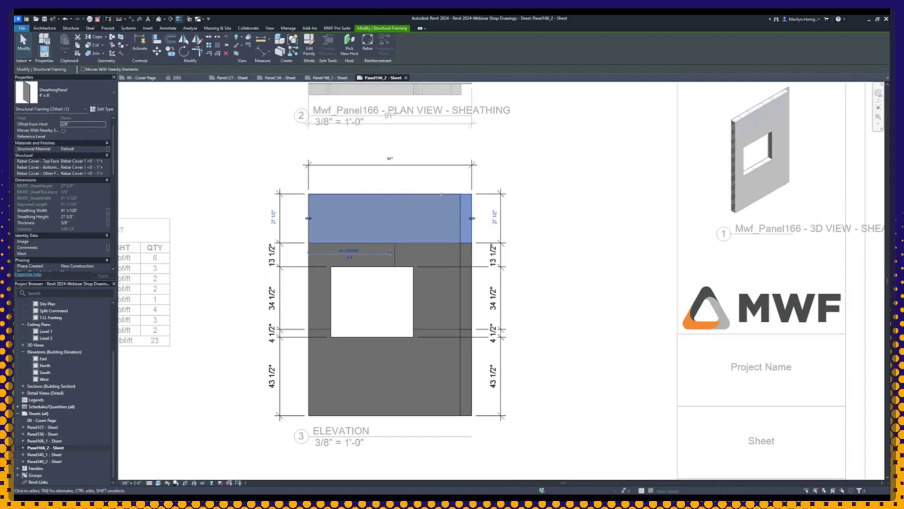
click(559, 239)
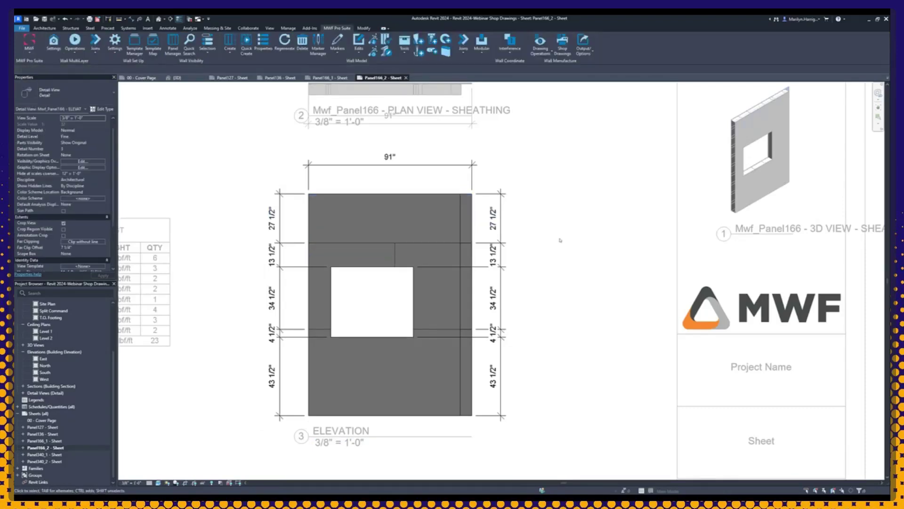
scroll(578, 187, down, 3)
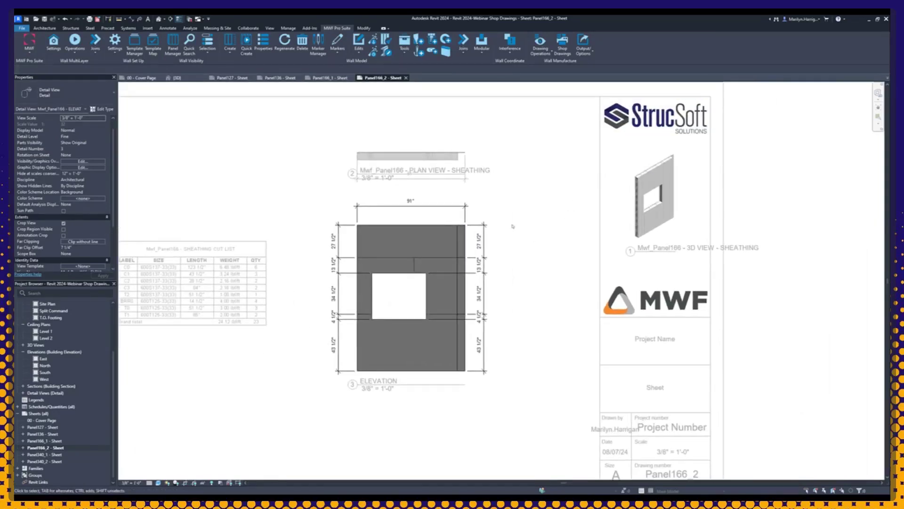
right_click(499, 213)
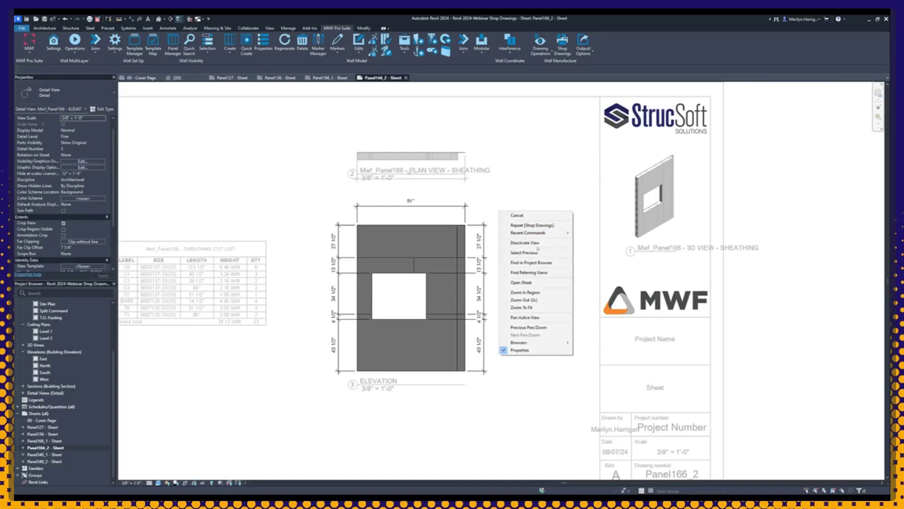
click(522, 245)
- Move the Panel166 sheathing plan view from above the elevation to directly beneath the ELEVATION title
scroll(411, 147, up, 4)
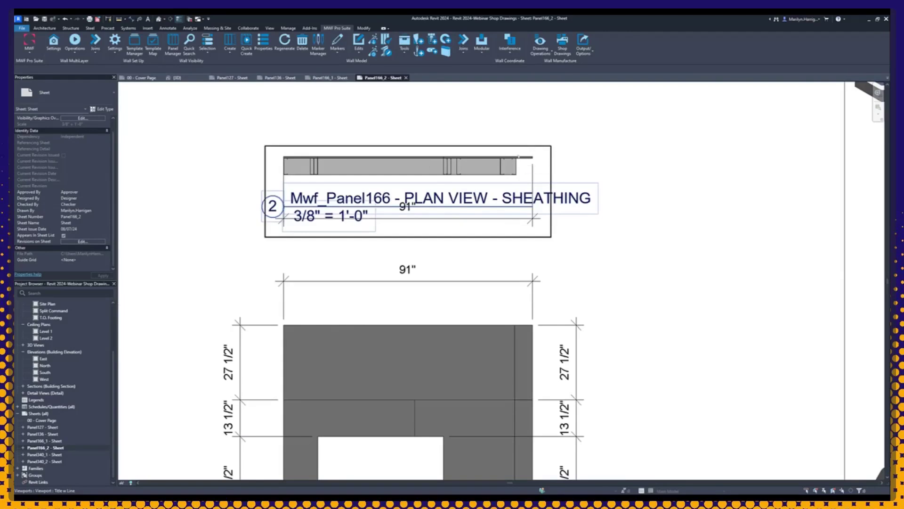
scroll(517, 157, down, 5)
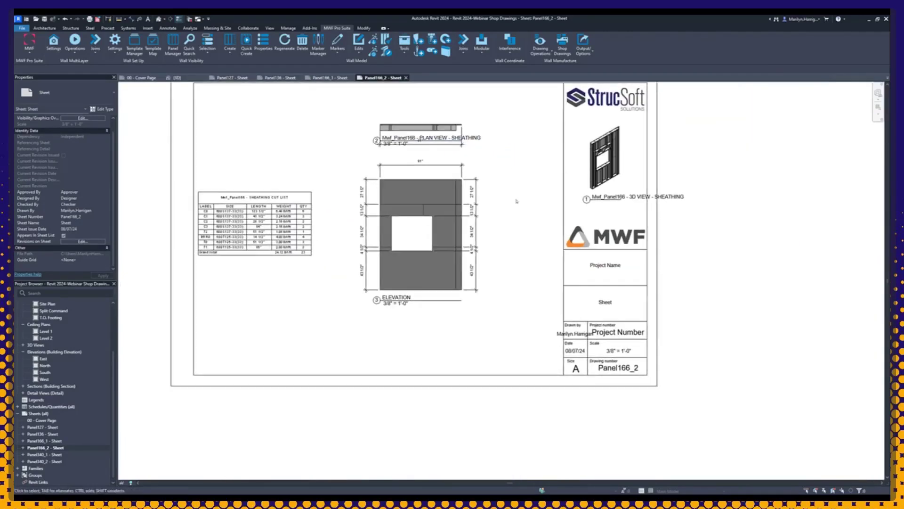
drag(433, 131, 428, 319)
click(442, 117)
click(423, 147)
scroll(414, 150, up, 2)
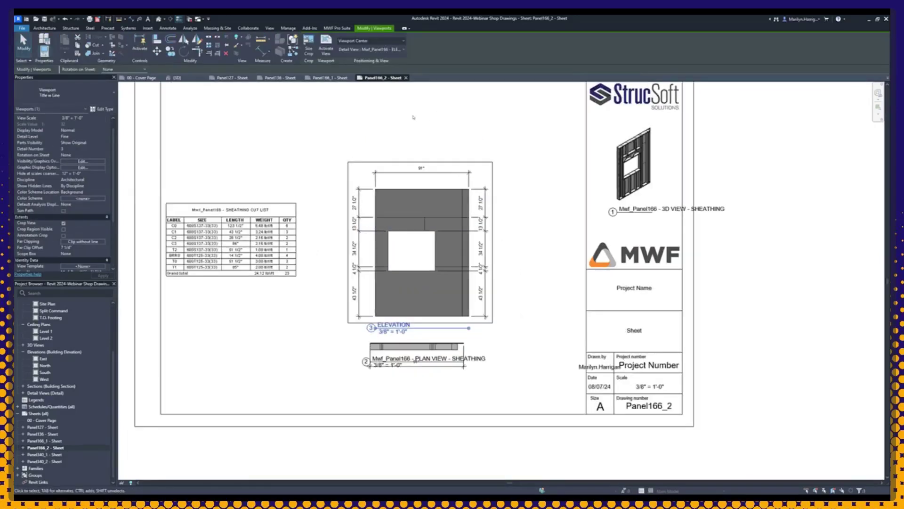
scroll(412, 151, down, 2)
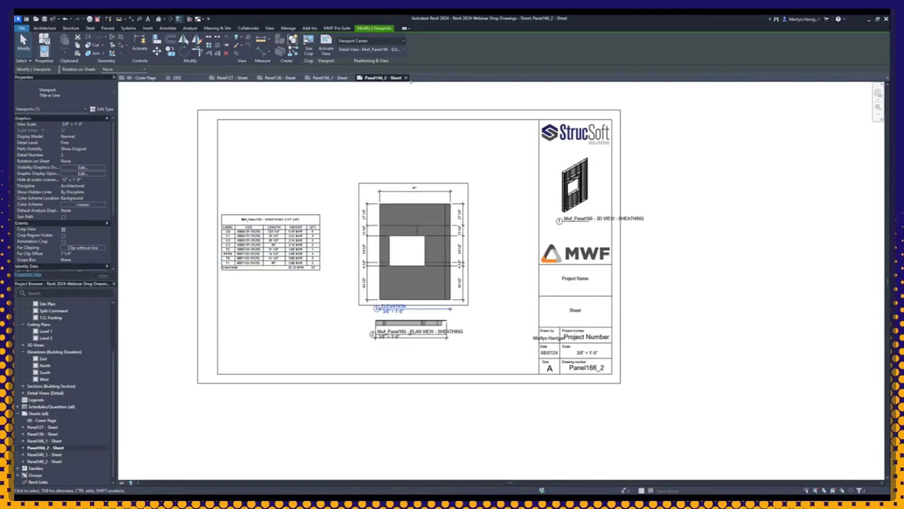
- Close the Panel166_2, Panel166_1, Panel136 and Panel127 sheets to return to the 3D model view
click(406, 77)
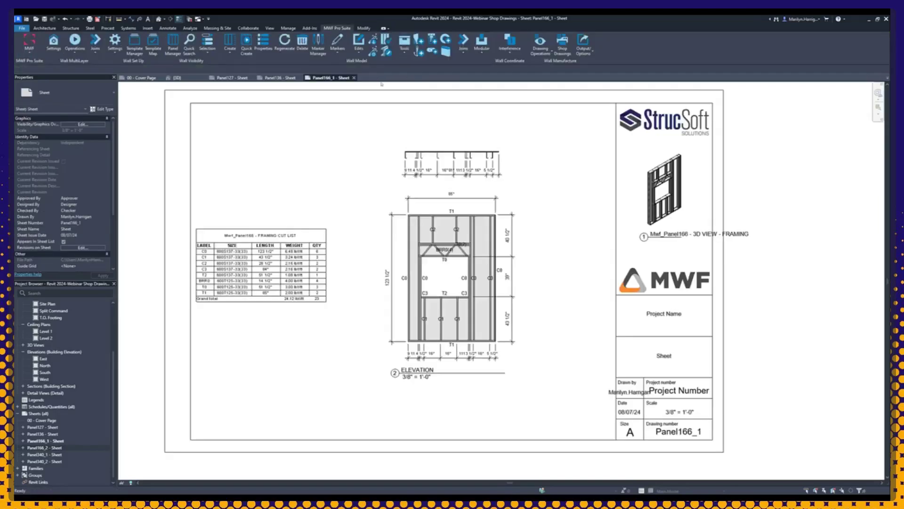
click(354, 78)
click(301, 78)
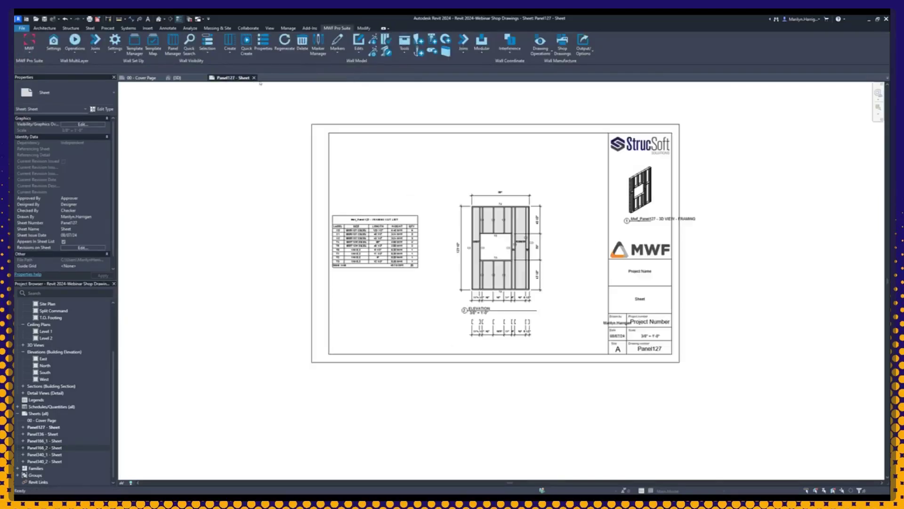
click(254, 78)
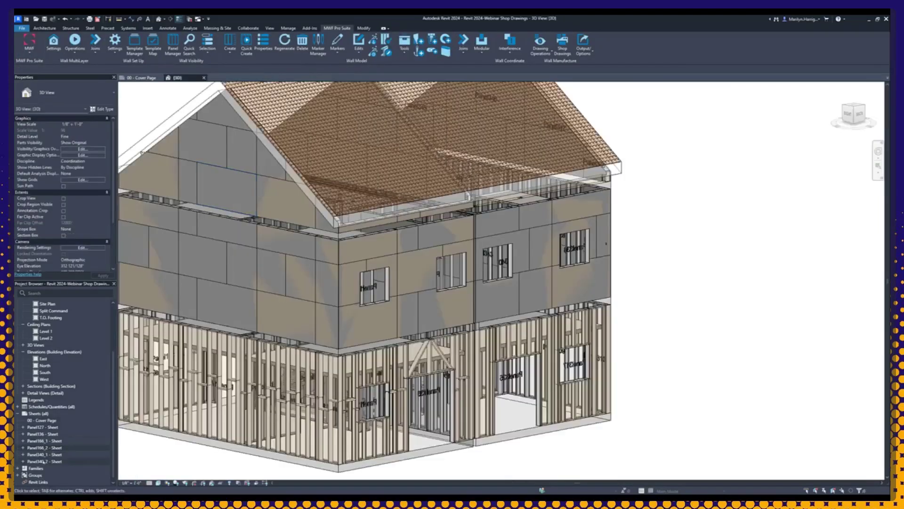
- Open the Panel340_1 framing and Panel340_2 sheathing sheets to compare them, ending on Panel340_2
double_click(43, 461)
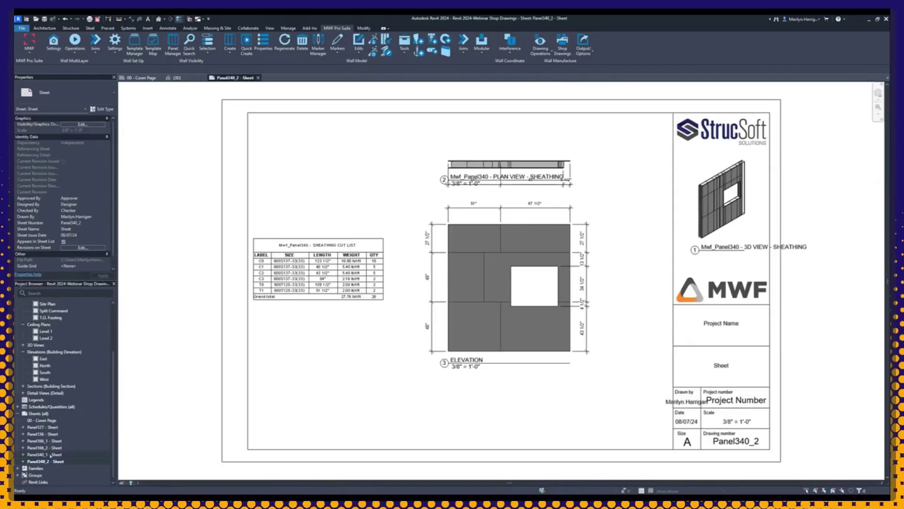
click(50, 455)
double_click(50, 455)
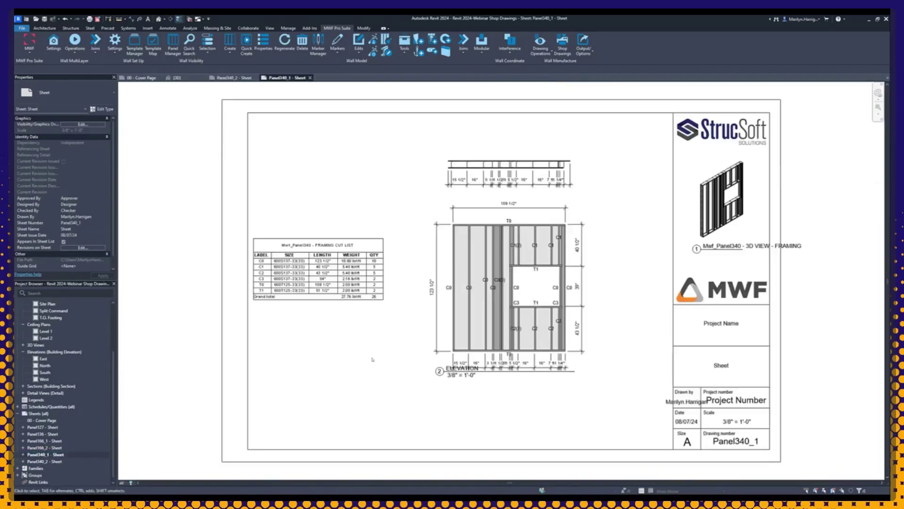
double_click(56, 462)
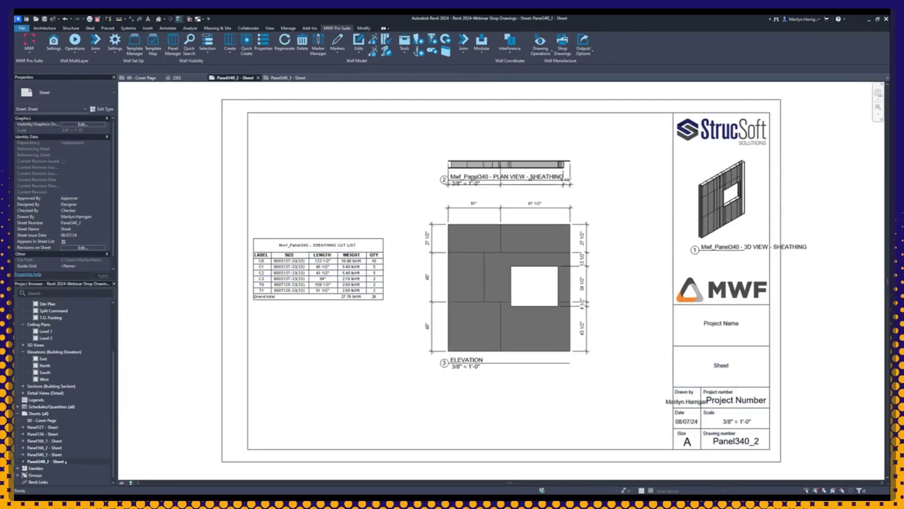
- Examine the Panel340 sheathing cut list and the dimensioned sheathing layout in the elevation
scroll(513, 326, up, 2)
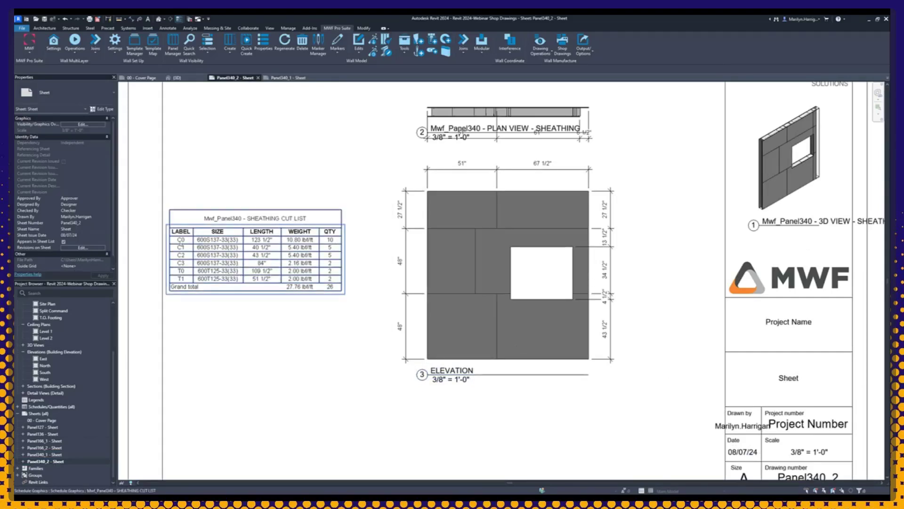
scroll(182, 249, up, 2)
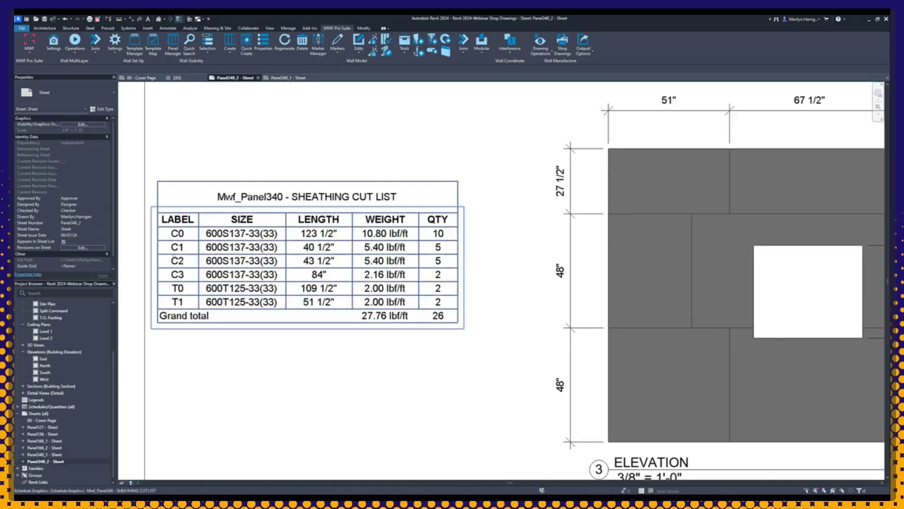
scroll(183, 292, down, 3)
scroll(402, 307, up, 2)
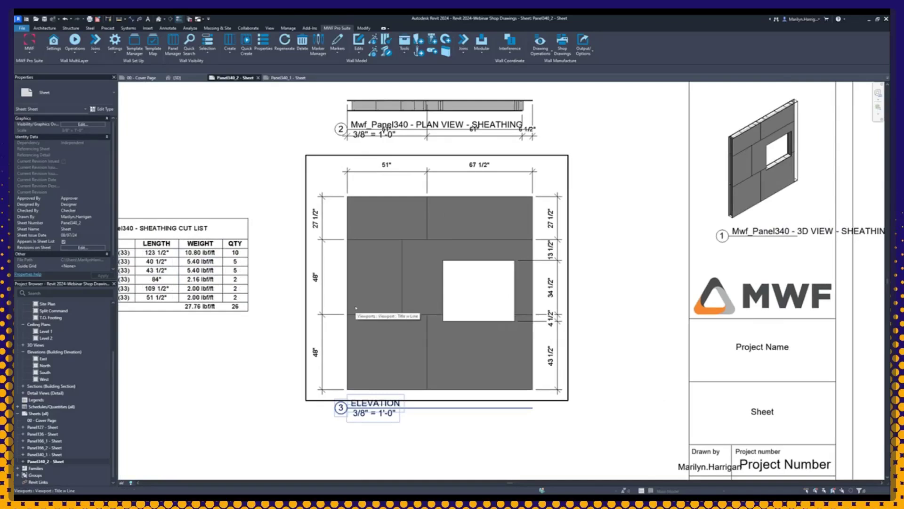
scroll(471, 325, down, 2)
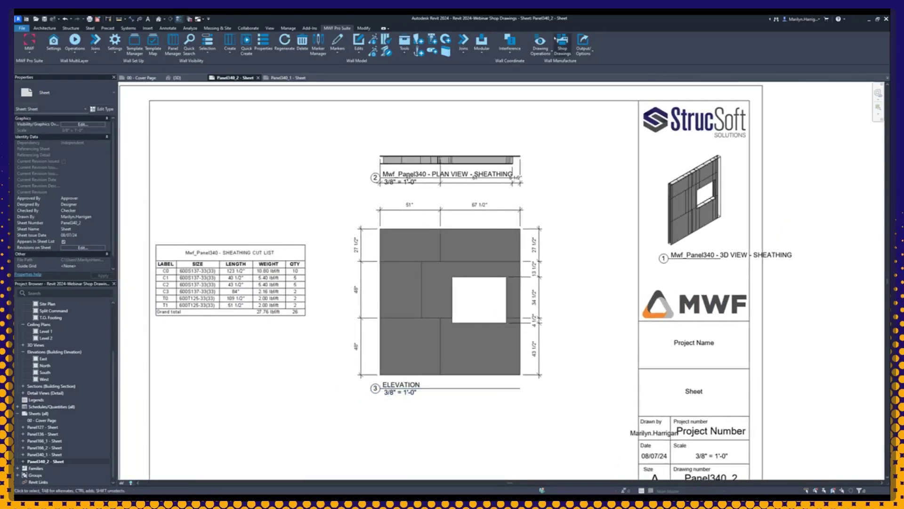
- In MWF SHOP DRAWINGS SETTINGS, switch the ELEVATION VIEW - SHEATHING labels from Label Panel Members By Method to Label Sheathing and save the settings
click(546, 48)
click(552, 80)
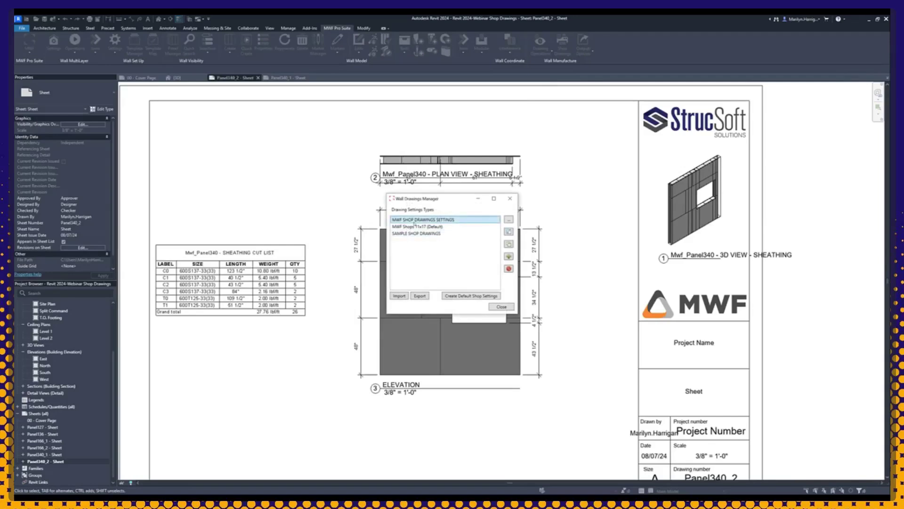
double_click(415, 222)
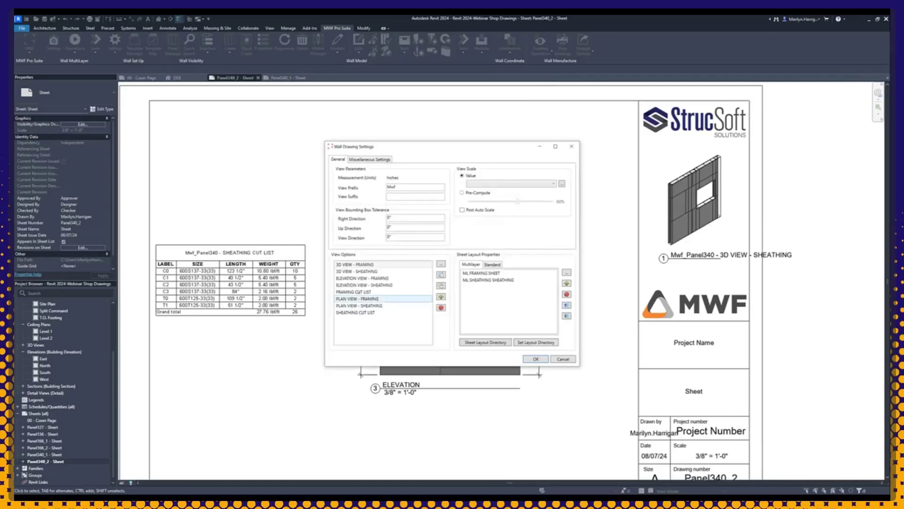
double_click(366, 285)
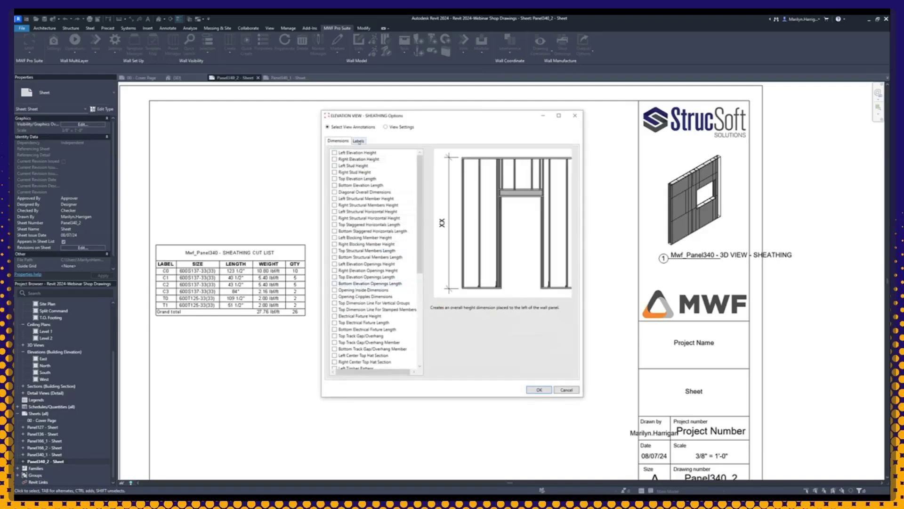
click(359, 141)
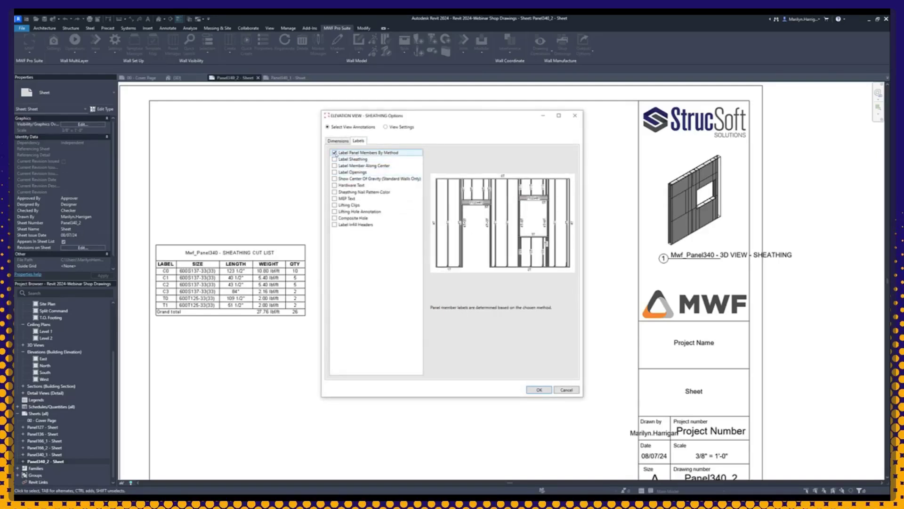
click(335, 159)
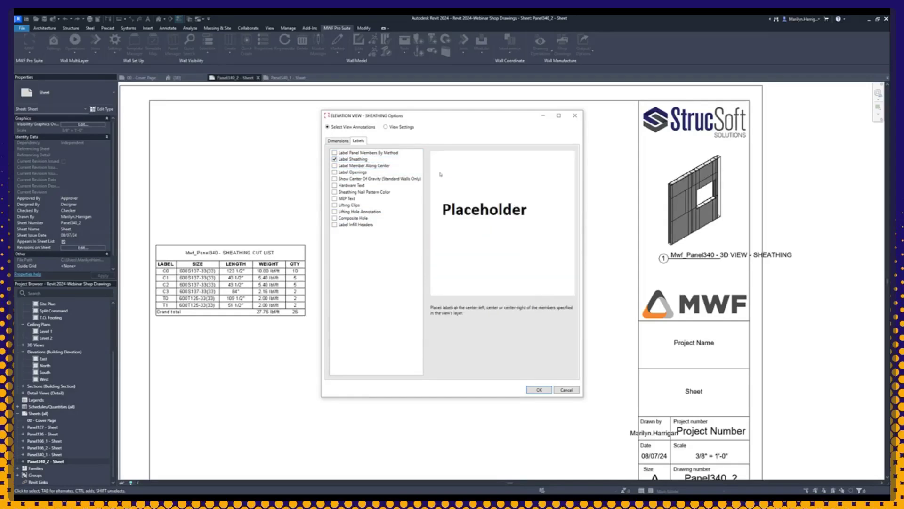
click(540, 389)
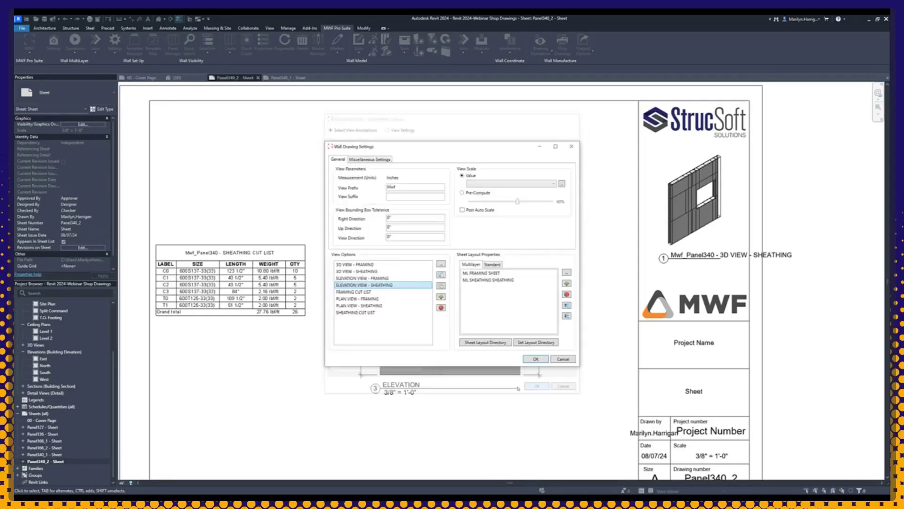
click(535, 364)
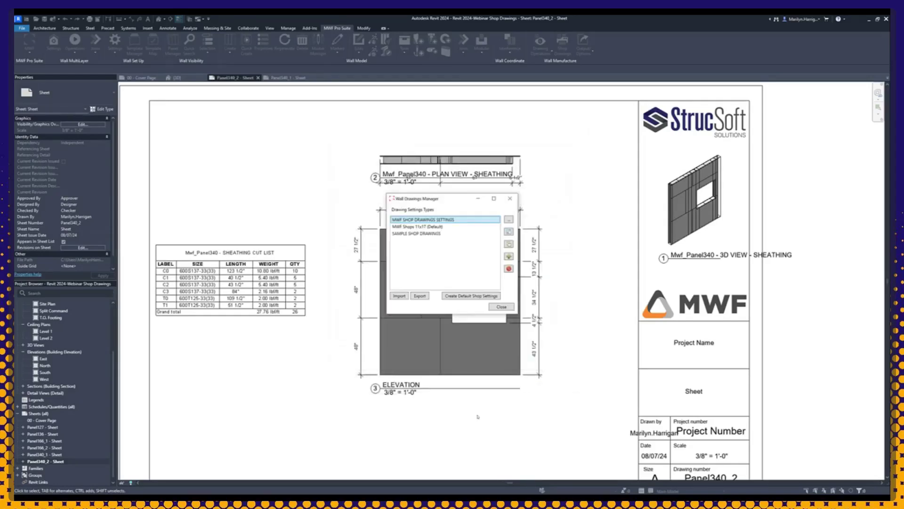
click(500, 307)
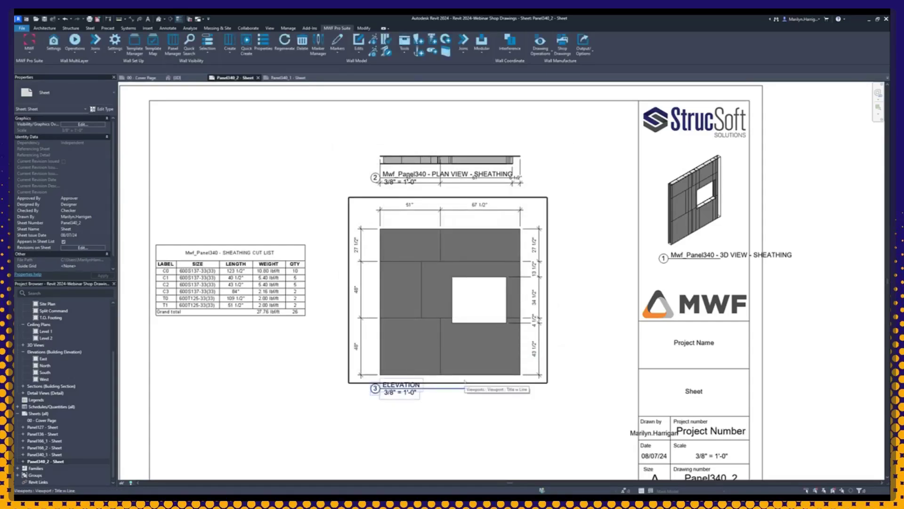
- View the Panel340_1 framing sheet, and return to the 00 - Cover Page sheet
click(286, 78)
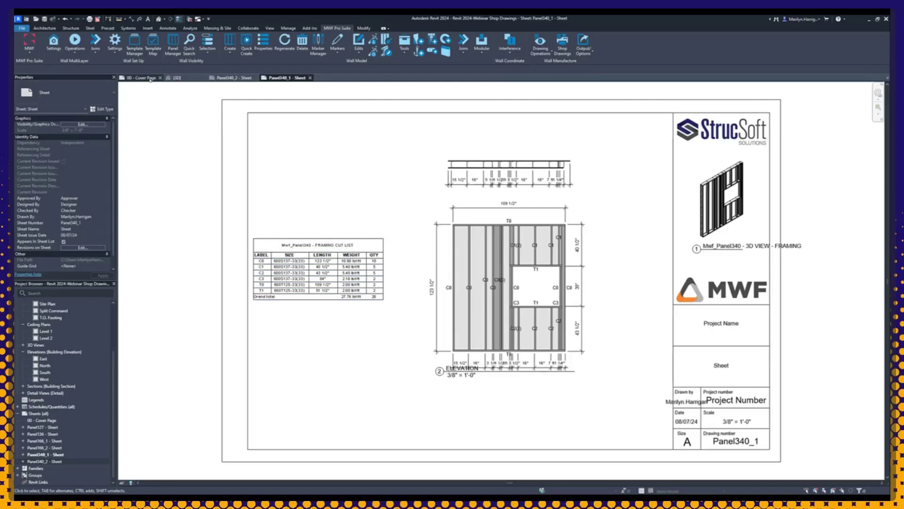
click(151, 78)
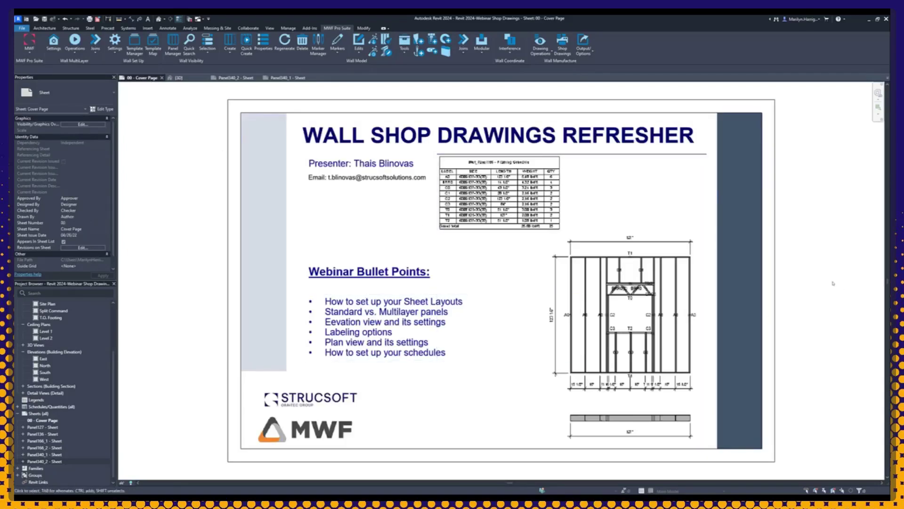
middle_drag(833, 283, 781, 280)
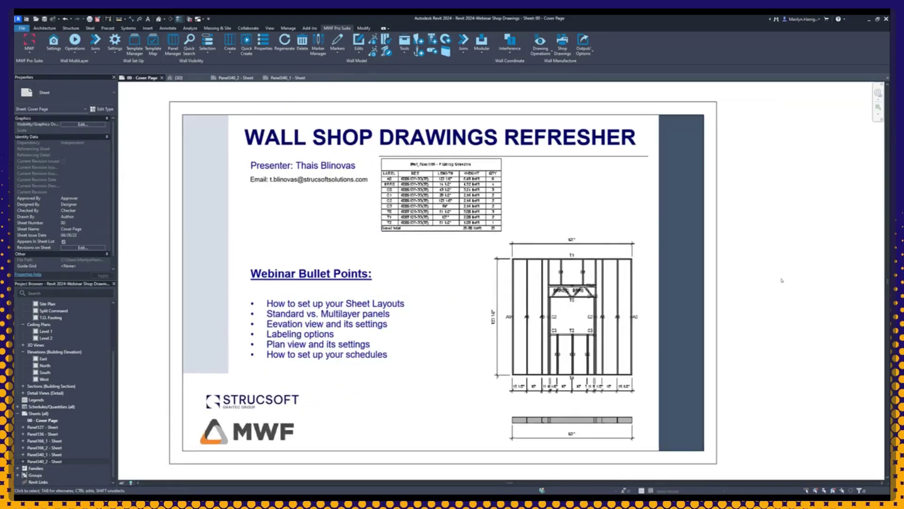